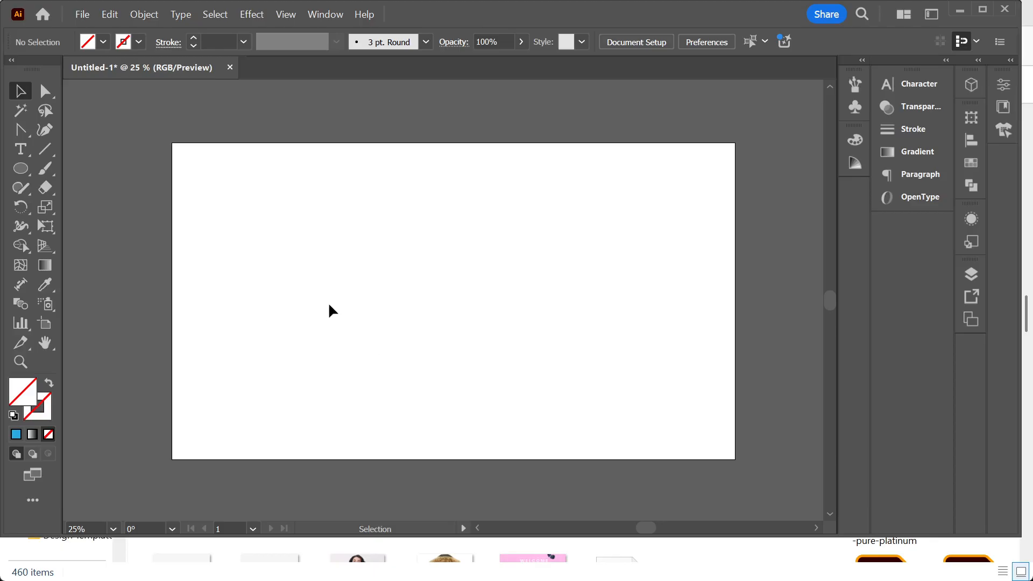
- Draw a perfect circle near the centre of the artboard with the Ellipse tool and fill it with light blue
left_click(21, 169)
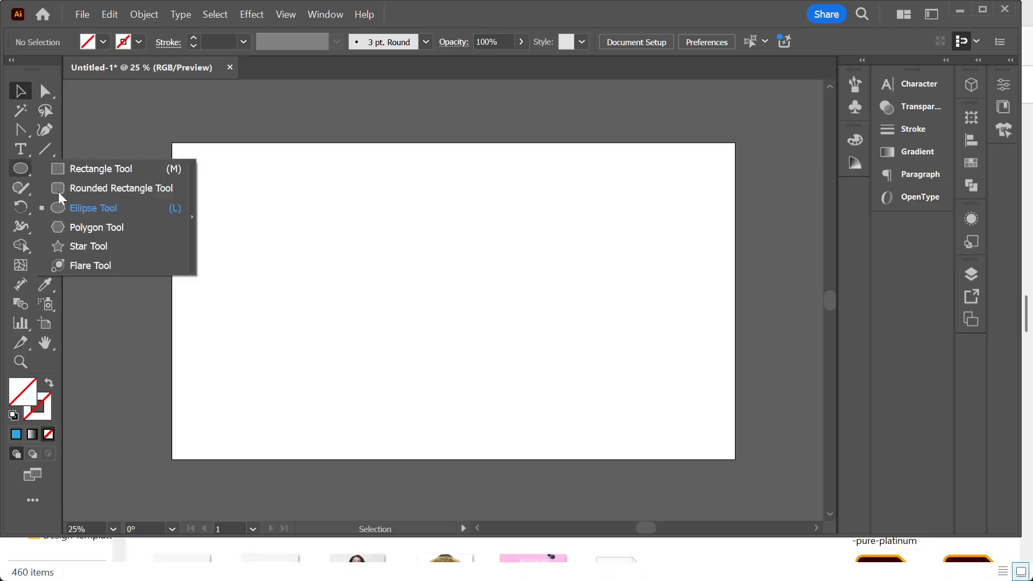
left_click(86, 208)
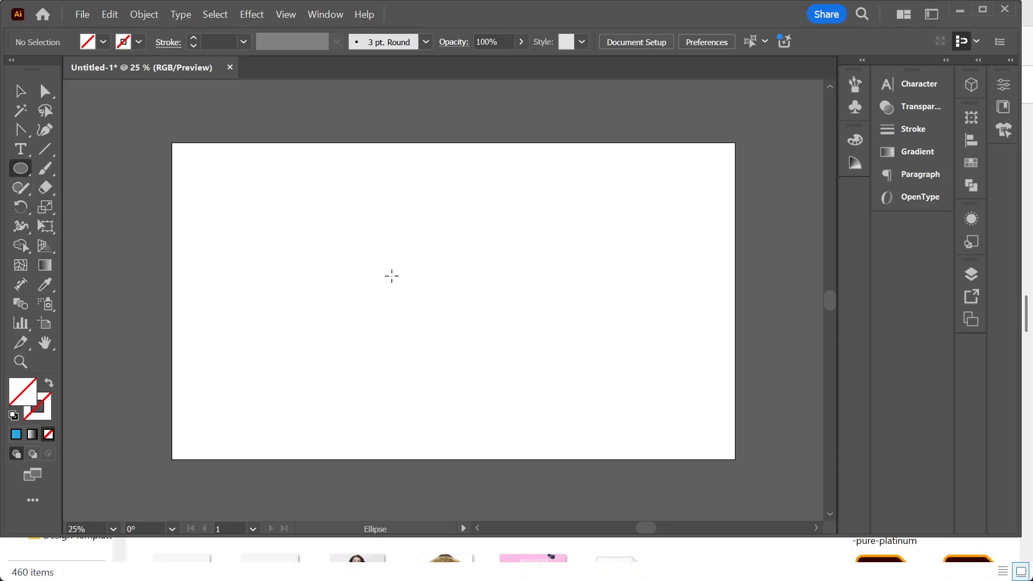
left_click_drag(401, 280, 447, 325)
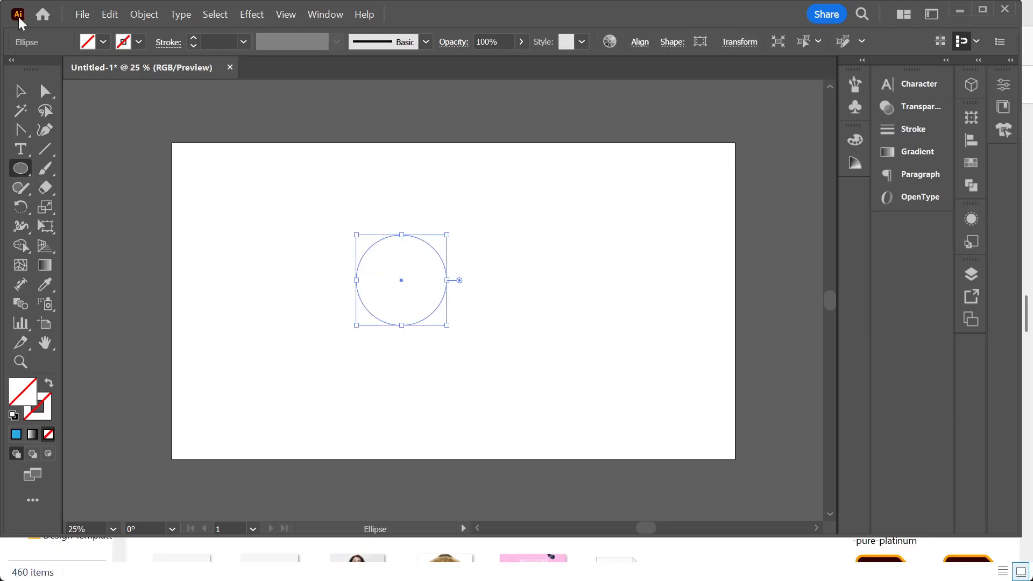
left_click(103, 42)
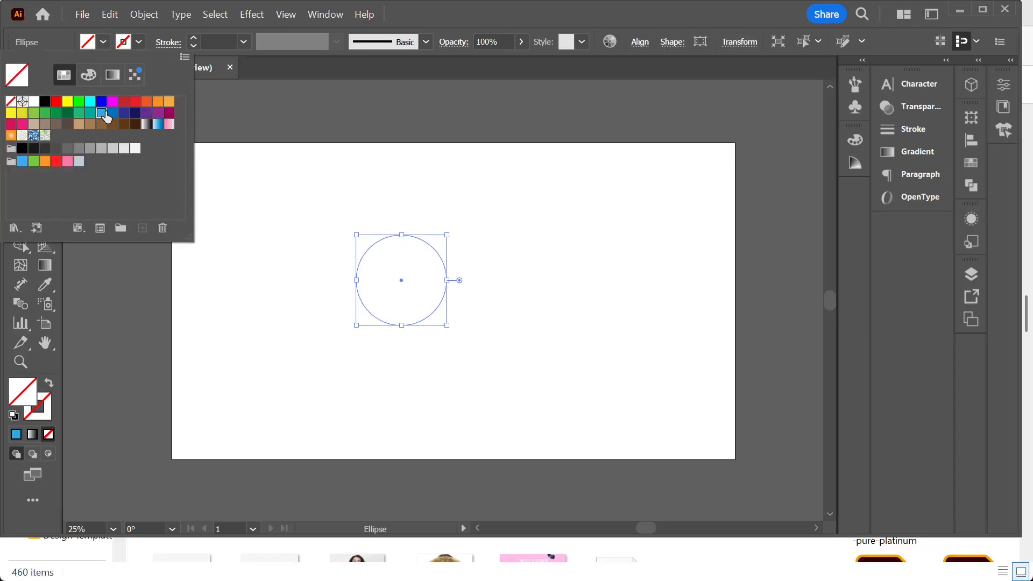
left_click(102, 114)
key("v")
left_click(472, 228)
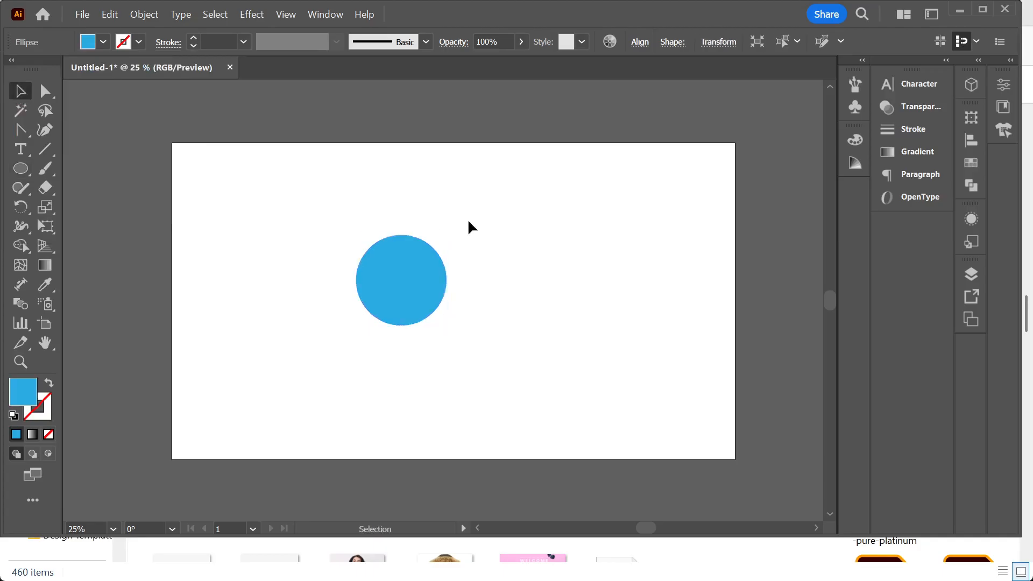
- Duplicate the blue circle, placing the copy to the left of the original
key("ctrl+plus")
left_click_drag(434, 273, 221, 265)
left_click(496, 225)
- Place the ai-generated-9019520_1920 doctor portrait from the Downloads folder onto the artboard and embed it
mouse_move(414, 572)
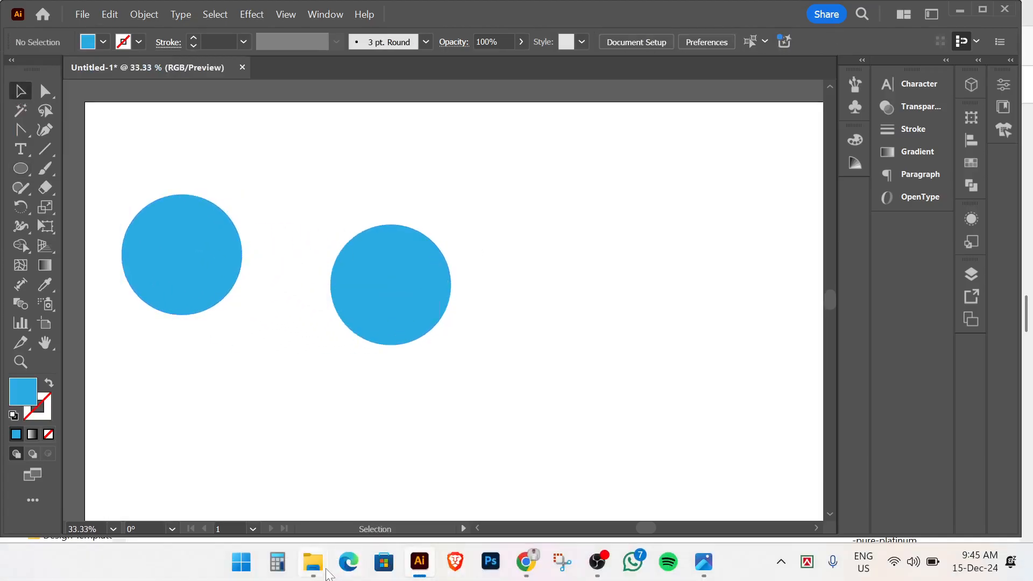
left_click(232, 484)
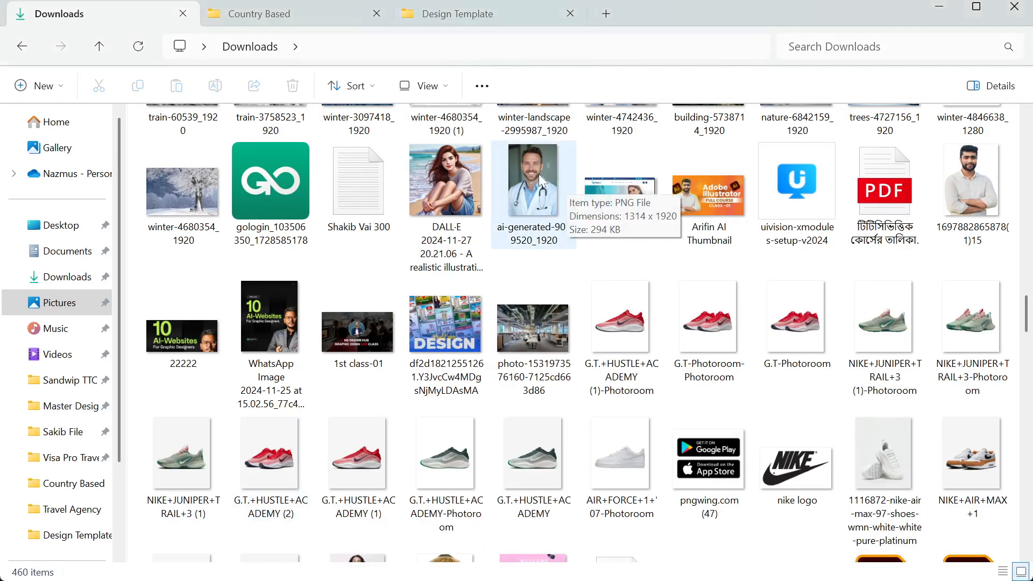
left_click_drag(541, 172, 525, 337)
scroll(468, 283, "down", 2)
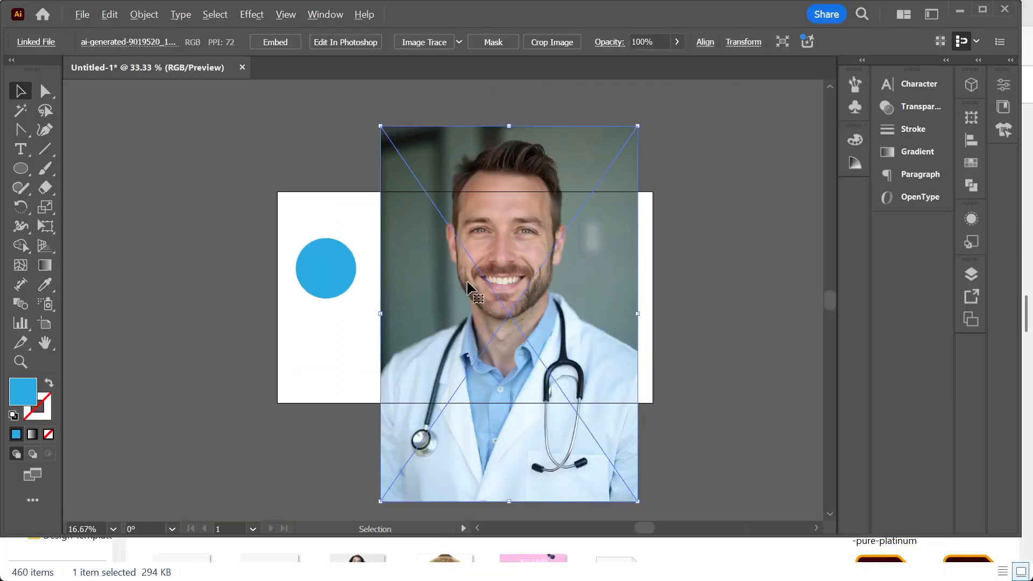
left_click(282, 43)
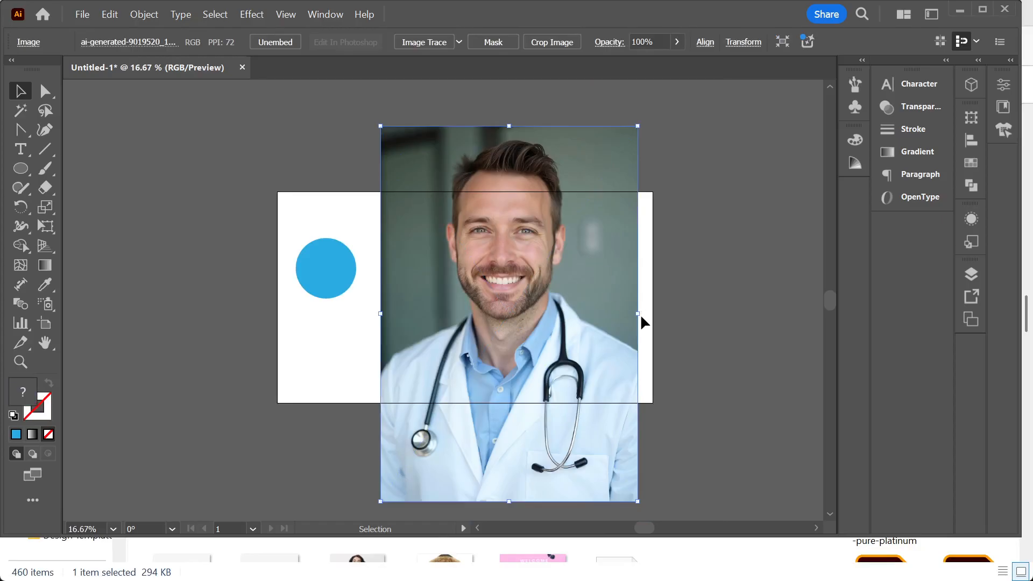
- Scale the embedded portrait down proportionally and move it over the original blue circle
left_click_drag(638, 314, 448, 317)
left_click(512, 316)
scroll(460, 325, "up", 1)
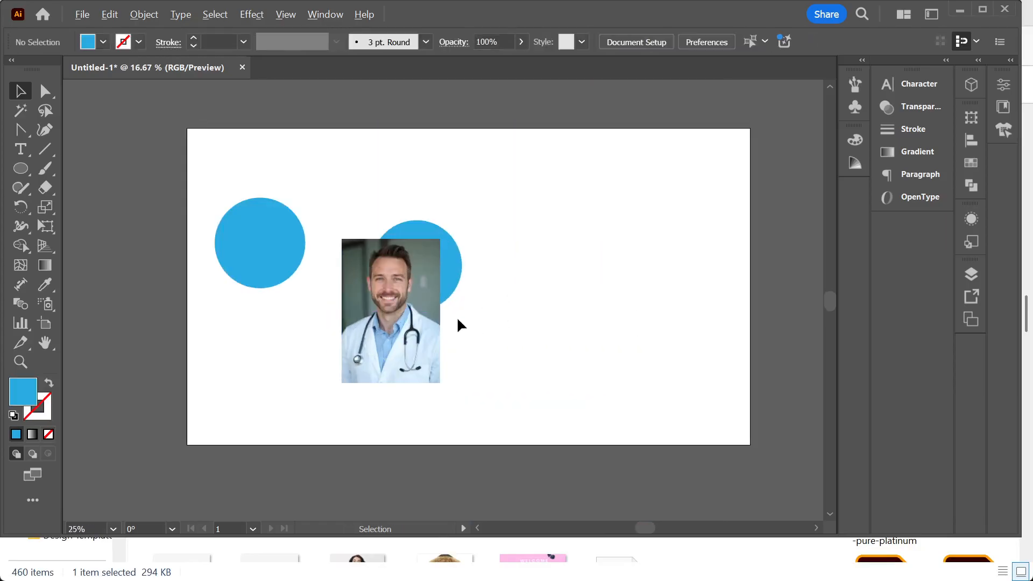
scroll(505, 290, "up", 2)
left_click_drag(362, 370, 440, 330)
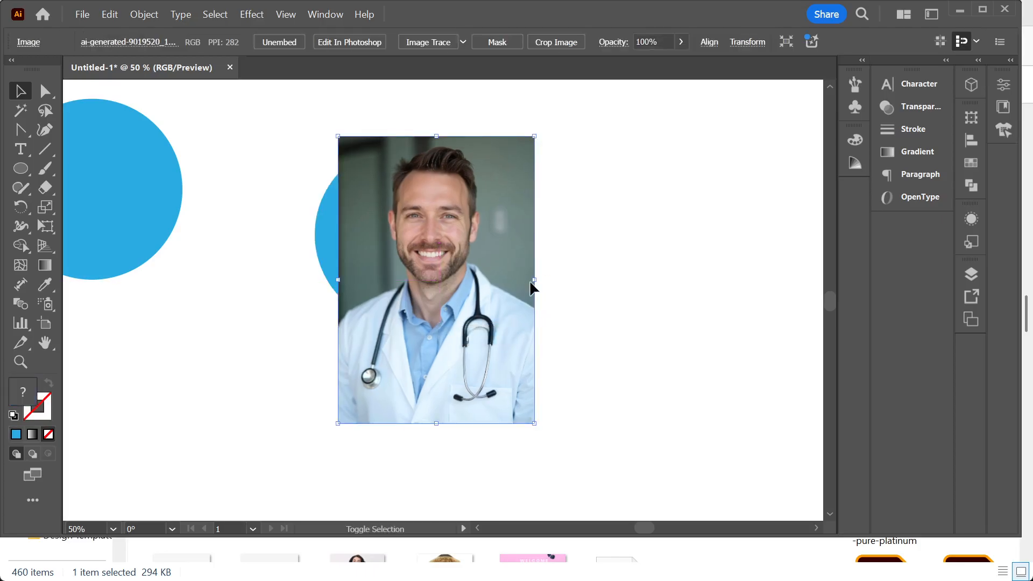
- Shrink the portrait narrower than the circle and line up its upper edge with the top of the circle
left_click_drag(536, 283, 468, 280)
left_click(489, 307)
left_click_drag(420, 304, 418, 264)
left_click(532, 253)
- Bring the blue circle in front of the portrait and lower its opacity to 84%
left_click(481, 240)
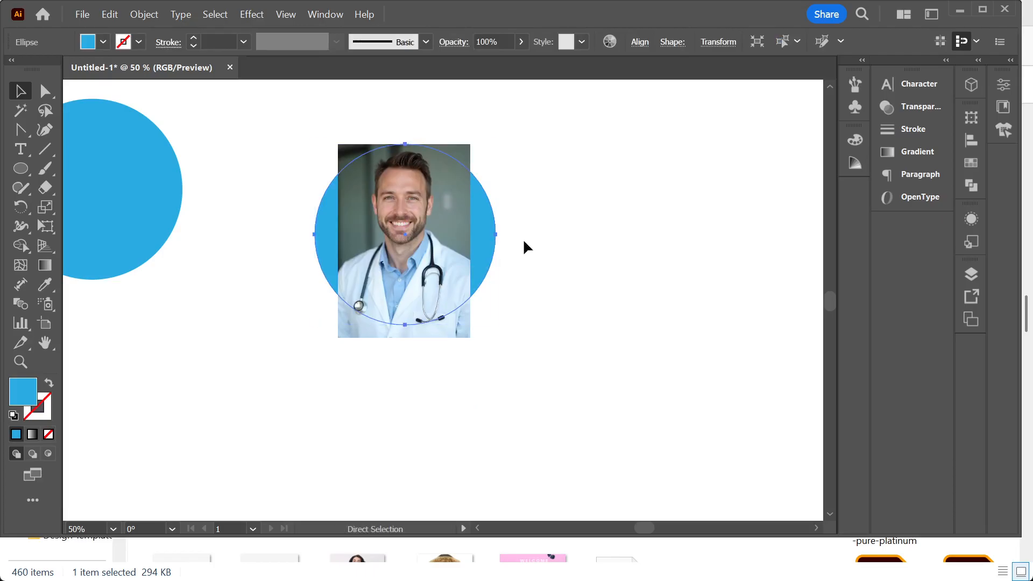
key("ctrl+shift+bracketright")
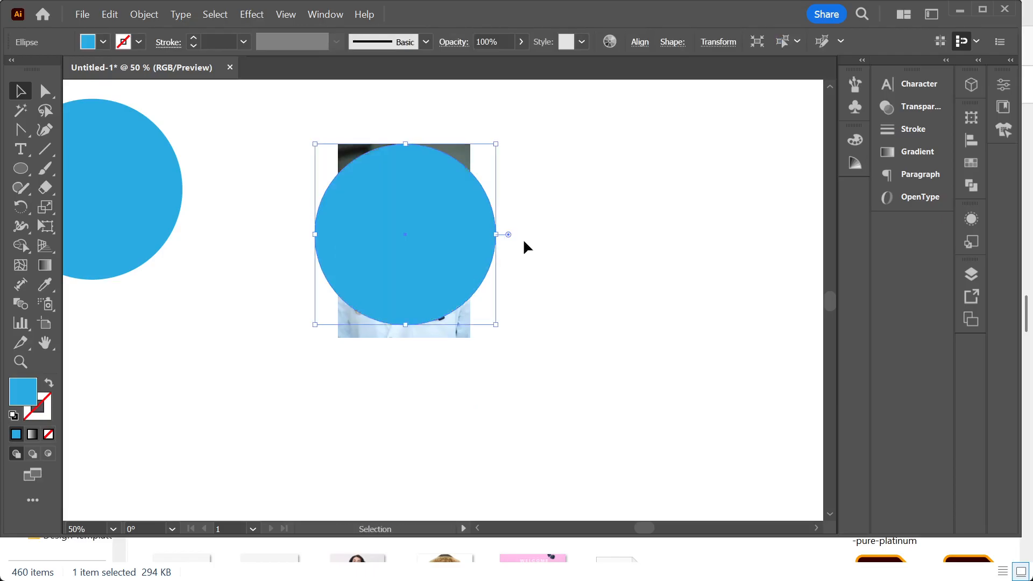
left_click(644, 272)
left_click(441, 233)
scroll(492, 41, "down", 11)
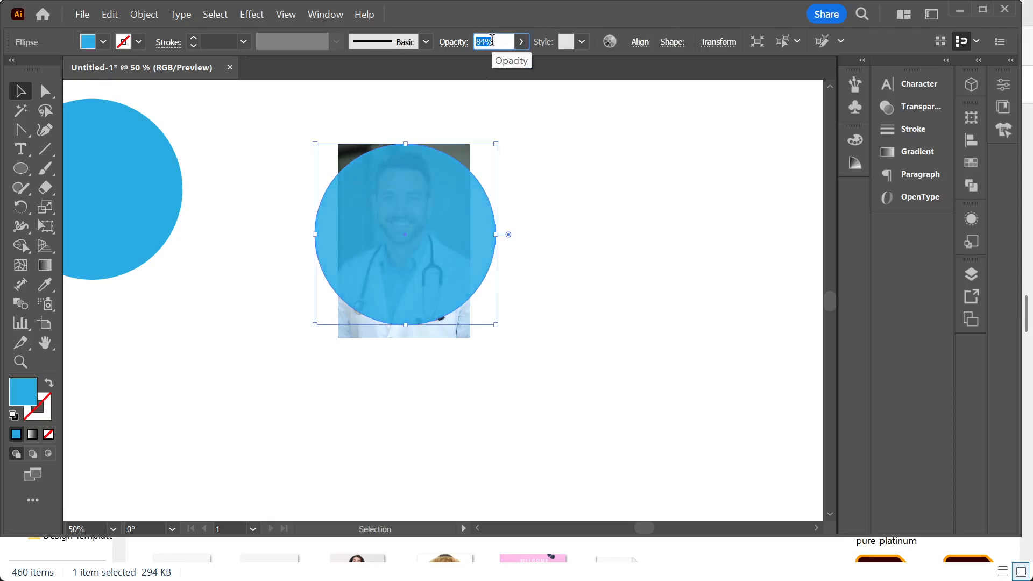
left_click(581, 240)
- Enlarge the portrait proportionally until it spans the full width of the semi-transparent circle
left_click(465, 340)
left_click_drag(470, 338, 470, 380)
left_click(622, 350)
- Select the portrait together with the circle and make a clipping mask from them
left_click_drag(366, 117, 451, 280)
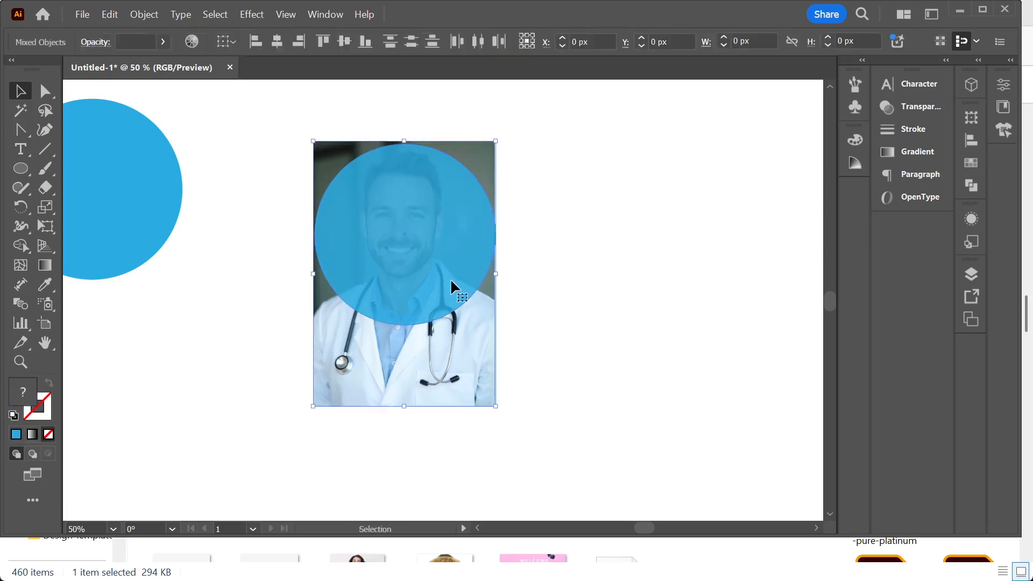
right_click(431, 246)
left_click(301, 193)
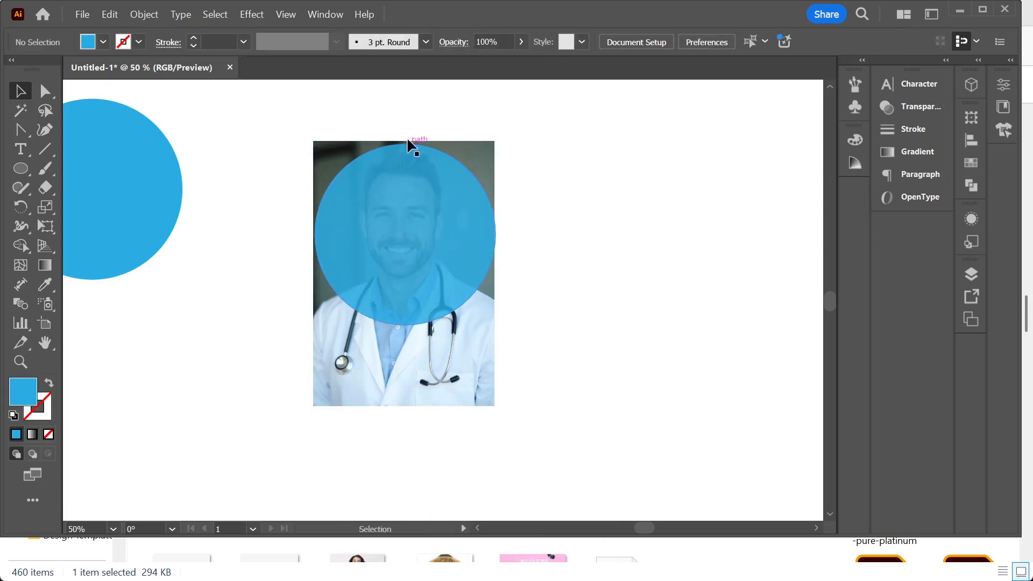
left_click_drag(461, 251, 454, 233)
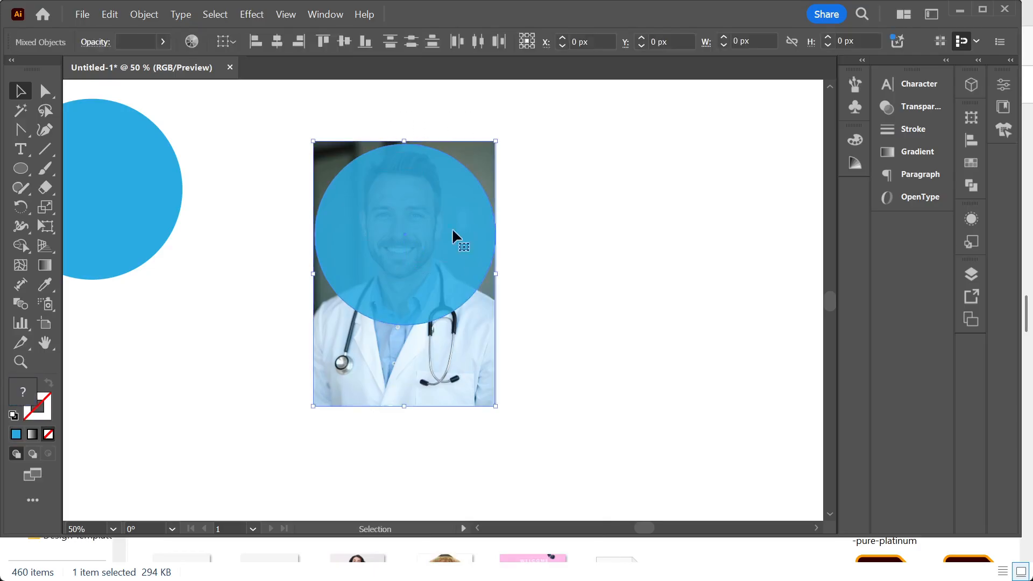
right_click(454, 233)
left_click(528, 383)
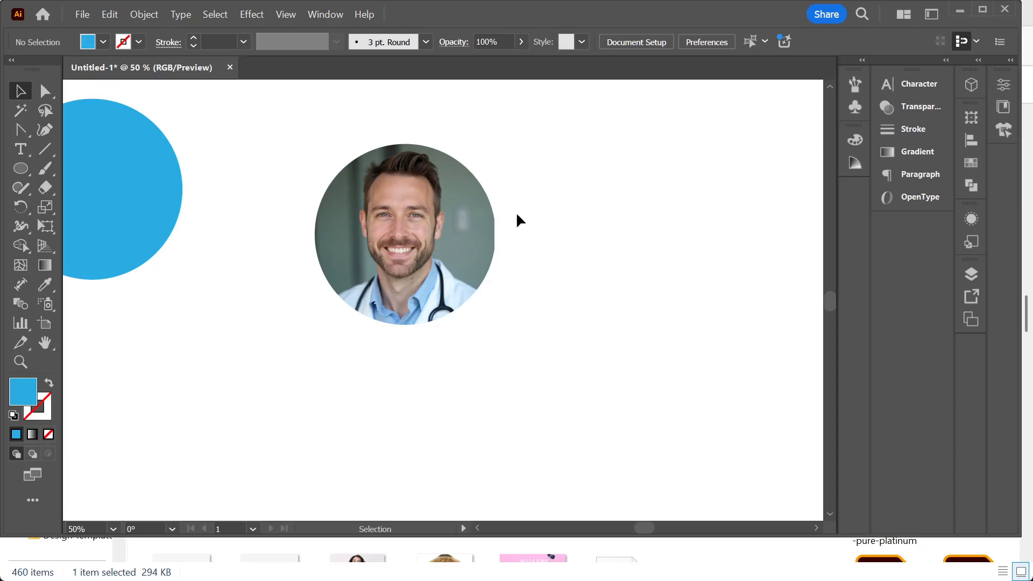
- Inside the clip group, enlarge and reposition the portrait so it fills the circle, then exit isolation mode
scroll(549, 203, "up", 1)
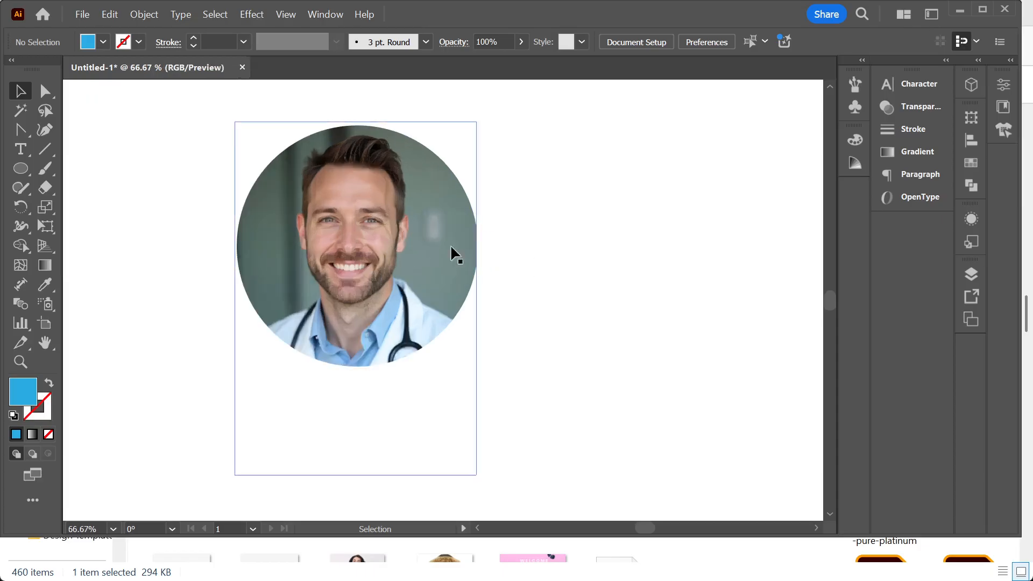
double_click(355, 240)
mouse_move(355, 253)
left_mouse_down()
mouse_move(399, 258)
mouse_move(302, 307)
mouse_move(347, 242)
left_mouse_up()
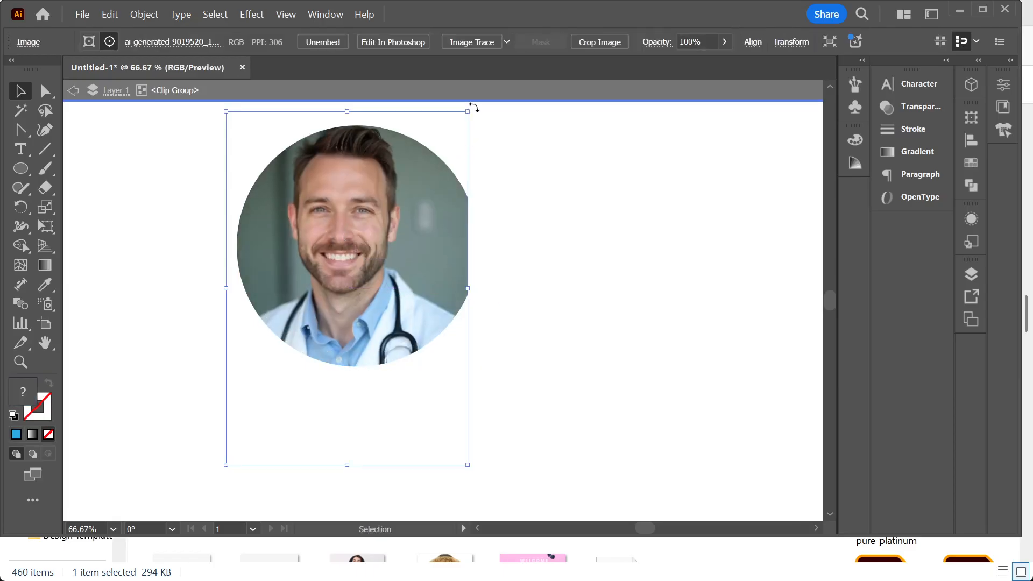
mouse_move(468, 112)
left_mouse_down()
mouse_move(534, 99)
mouse_move(477, 102)
left_mouse_up()
mouse_move(385, 242)
left_mouse_down()
mouse_move(385, 261)
mouse_move(386, 249)
left_mouse_up()
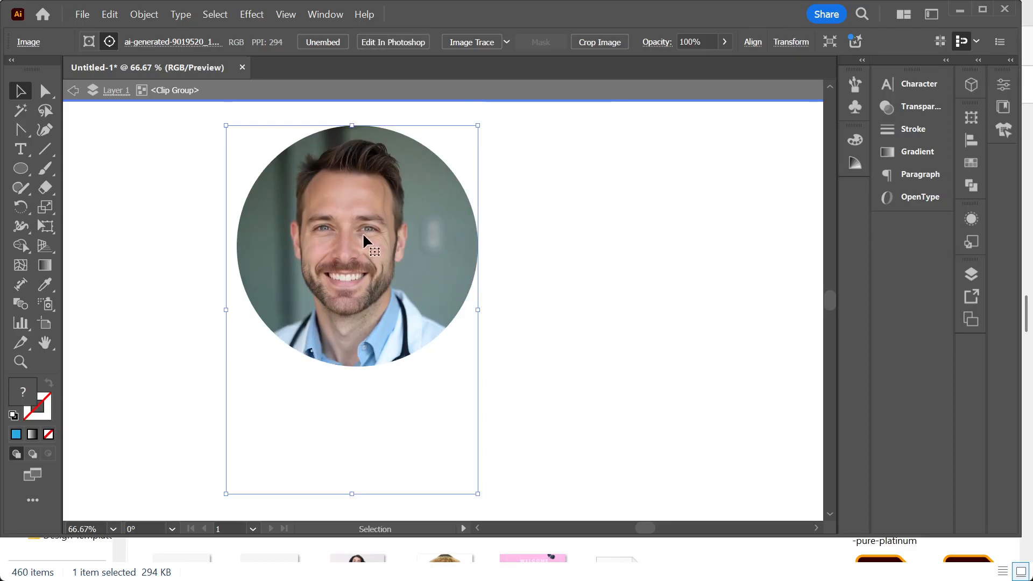
mouse_move(364, 240)
left_mouse_down()
mouse_move(351, 245)
mouse_move(425, 249)
mouse_move(330, 249)
mouse_move(346, 243)
left_mouse_up()
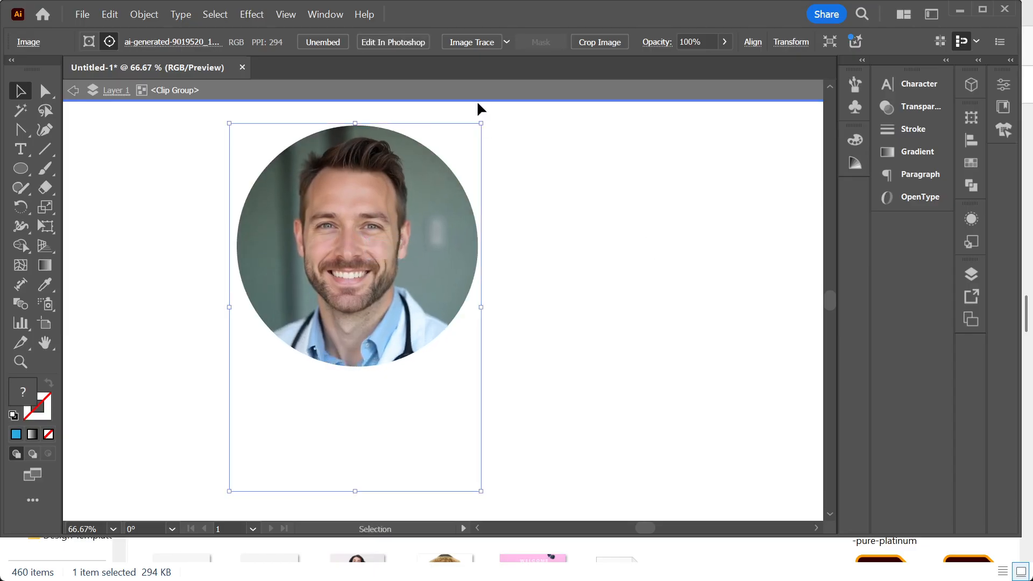
key("Escape")
left_click(667, 256)
- Release the circular clipping mask and move the portrait to the right side of the artboard
scroll(240, 390, "down", 2)
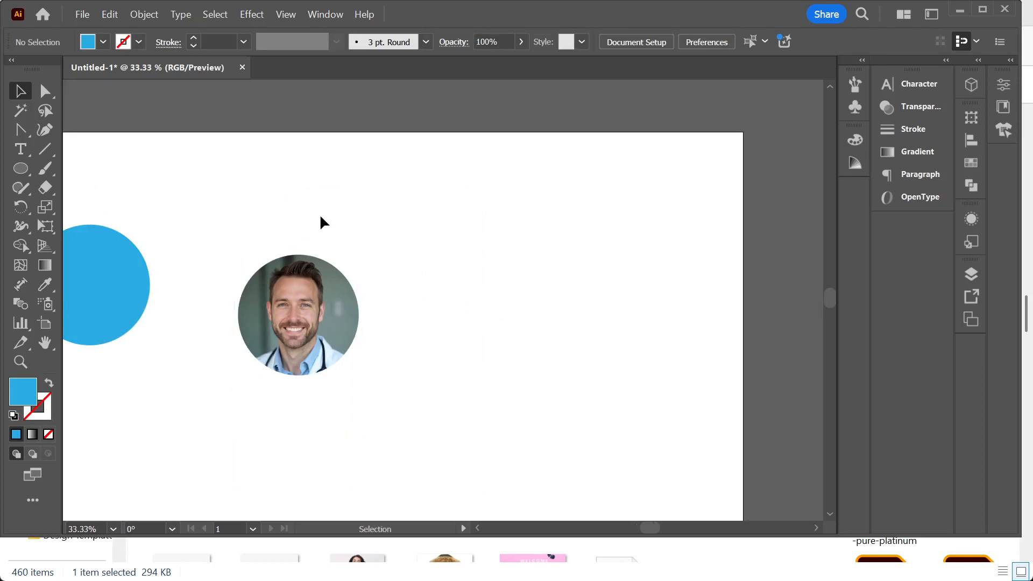
left_click(294, 333)
scroll(295, 334, "up", 1)
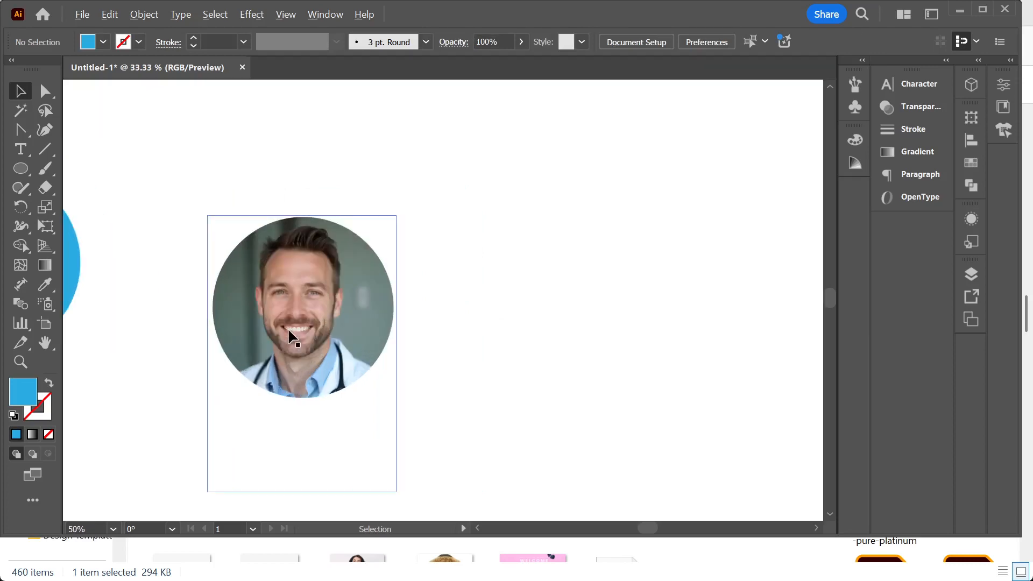
right_click(322, 290)
left_click(424, 383)
left_click(600, 378)
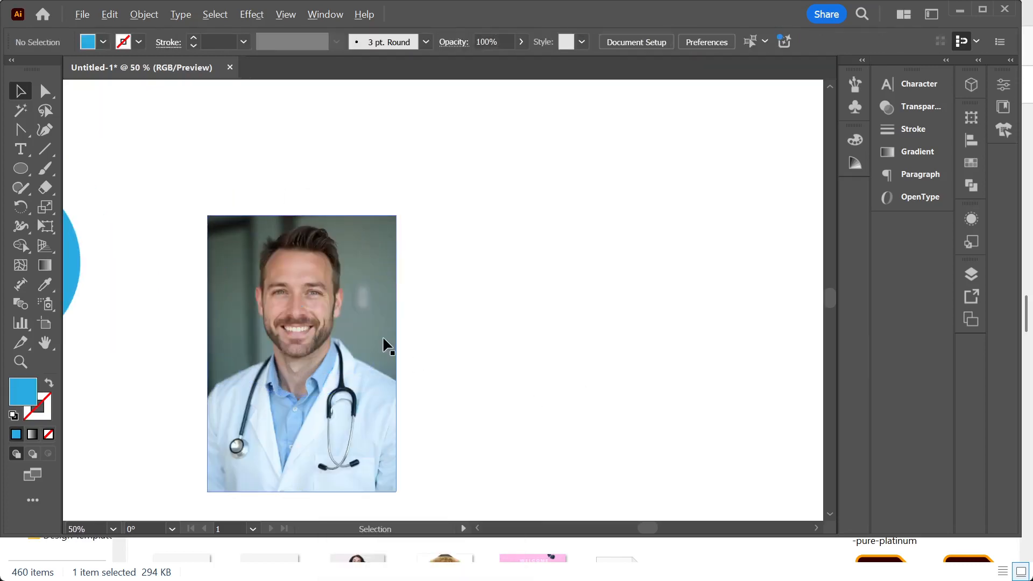
scroll(388, 346, "down", 1)
left_click_drag(371, 399, 678, 337)
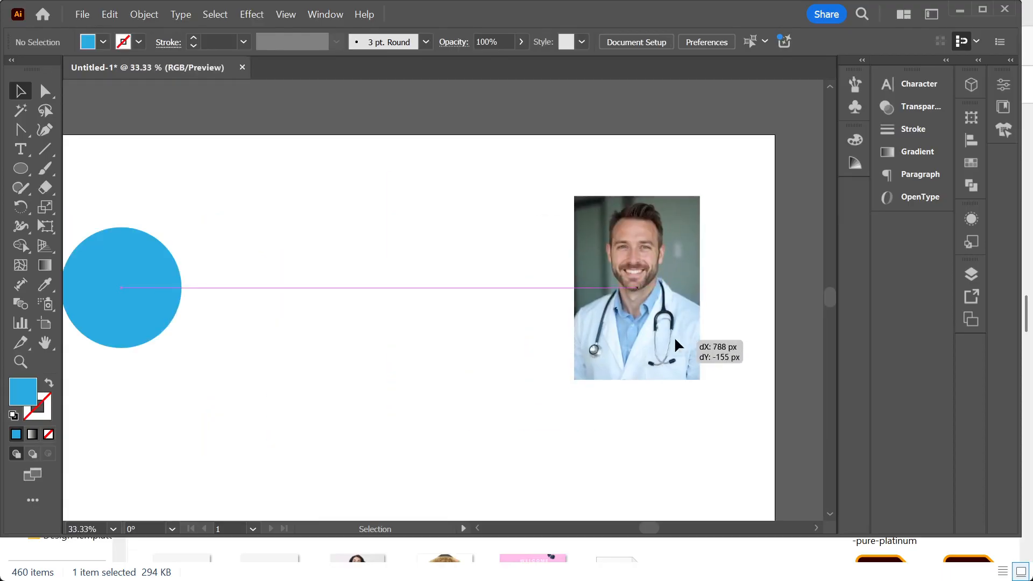
- Fill the released circle with light blue and give it a 7 pt black stroke
left_click(375, 360)
left_click(103, 42)
left_click(101, 114)
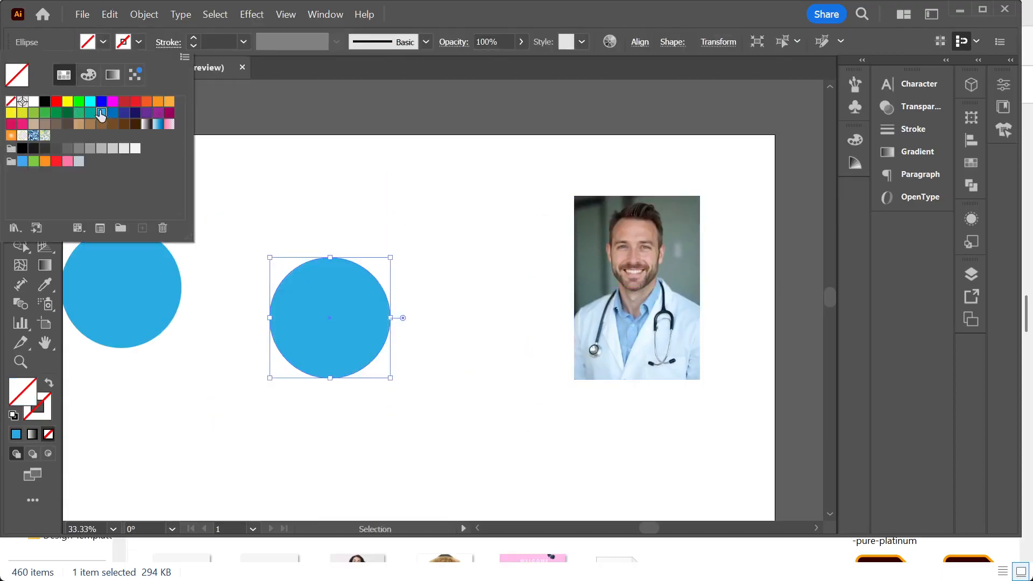
left_click(194, 38)
left_click(195, 38)
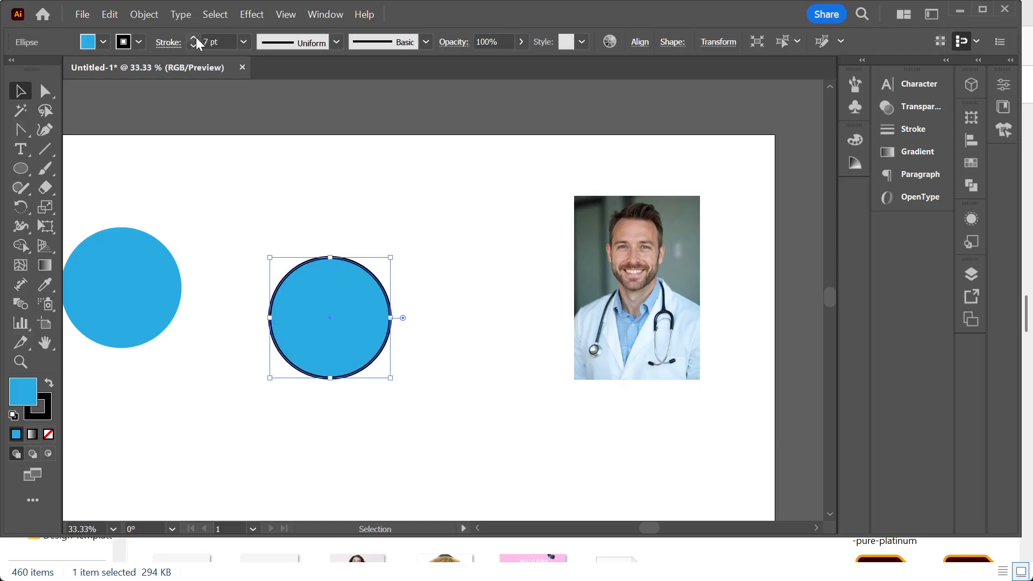
left_click(330, 240)
scroll(325, 357, "up", 1)
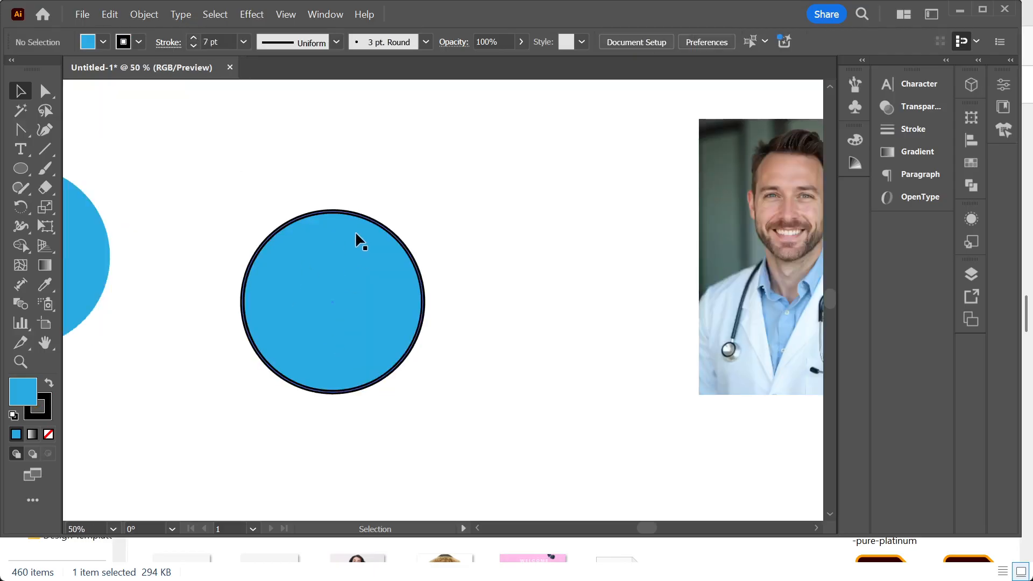
scroll(349, 242, "up", 1)
scroll(323, 226, "down", 1)
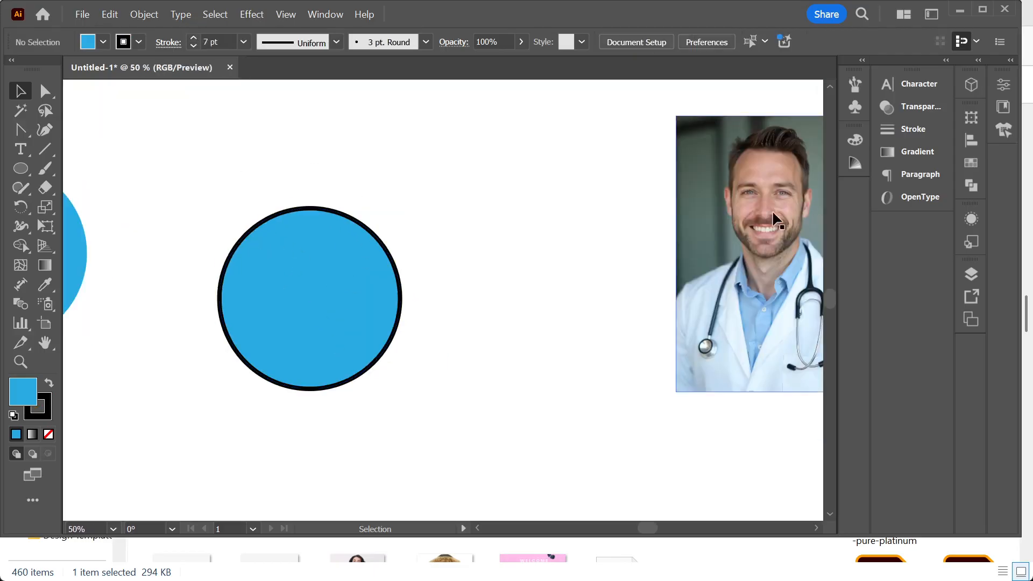
- Expand the fill and stroke of the outlined circle into separate shapes
left_click(374, 323)
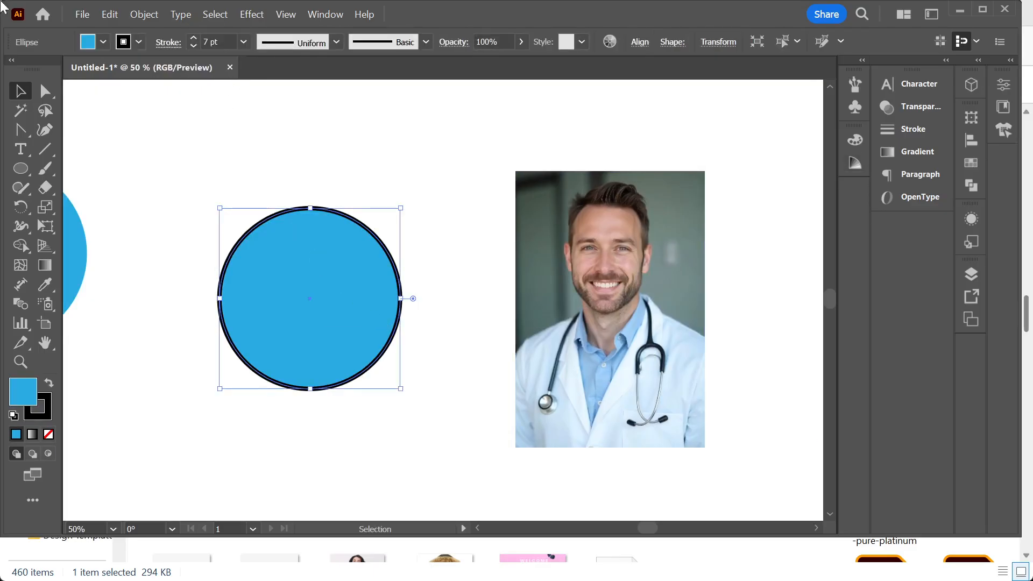
left_click(143, 14)
left_click(191, 249)
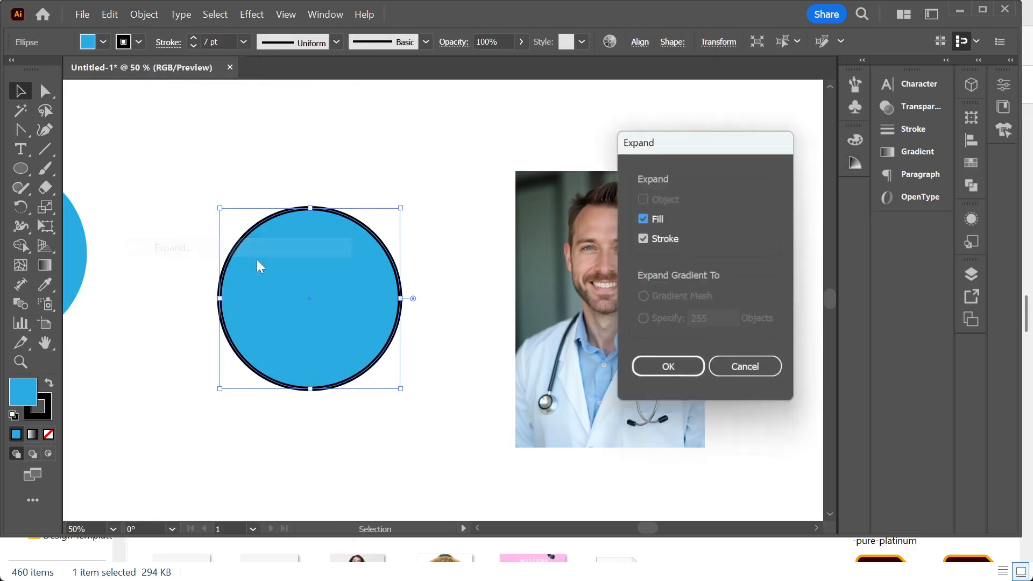
left_click(641, 368)
left_click(320, 178)
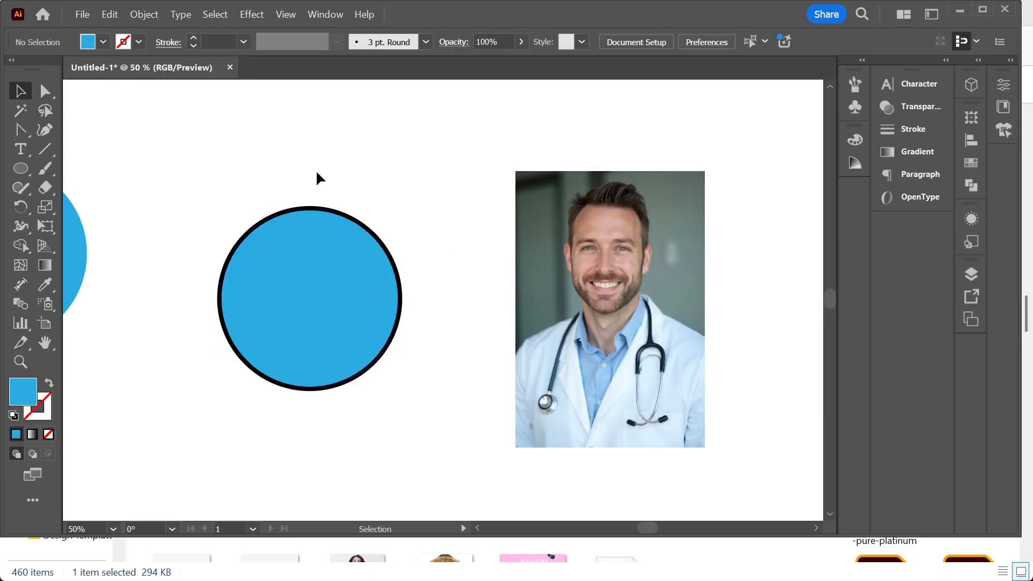
- Ungroup the expanded circle so that its blue fill and black ring are separate objects
left_click(343, 272)
right_click(343, 273)
left_click(417, 323)
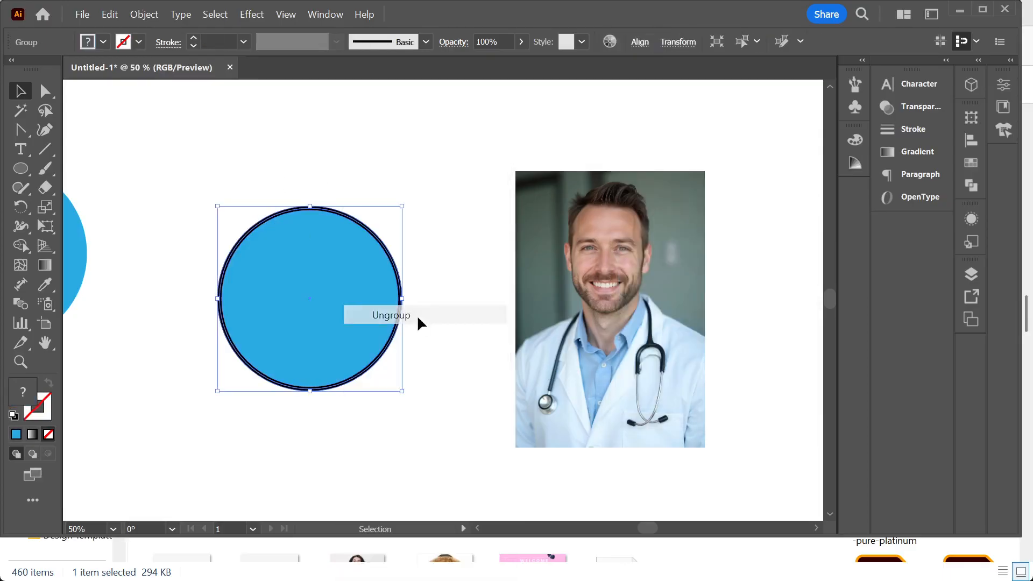
left_click(418, 323)
mouse_move(276, 295)
left_mouse_down()
mouse_move(401, 296)
mouse_move(234, 277)
left_mouse_up()
left_click(461, 231)
- Move the portrait behind the outlined circle and set the blue fill's opacity to 89%
left_click_drag(672, 304, 378, 334)
left_click(339, 293)
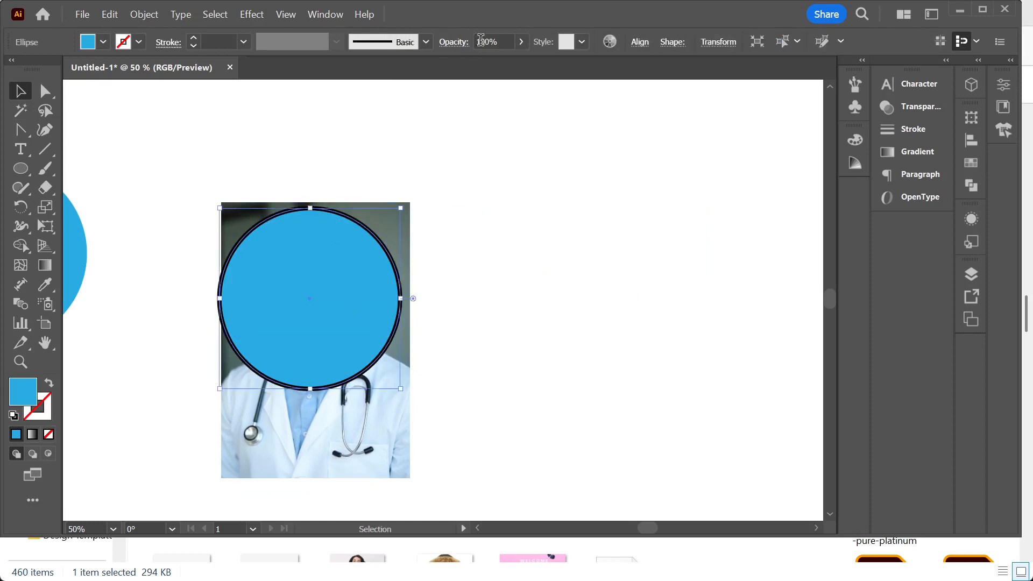
left_click(491, 45)
type("89")
key("Return")
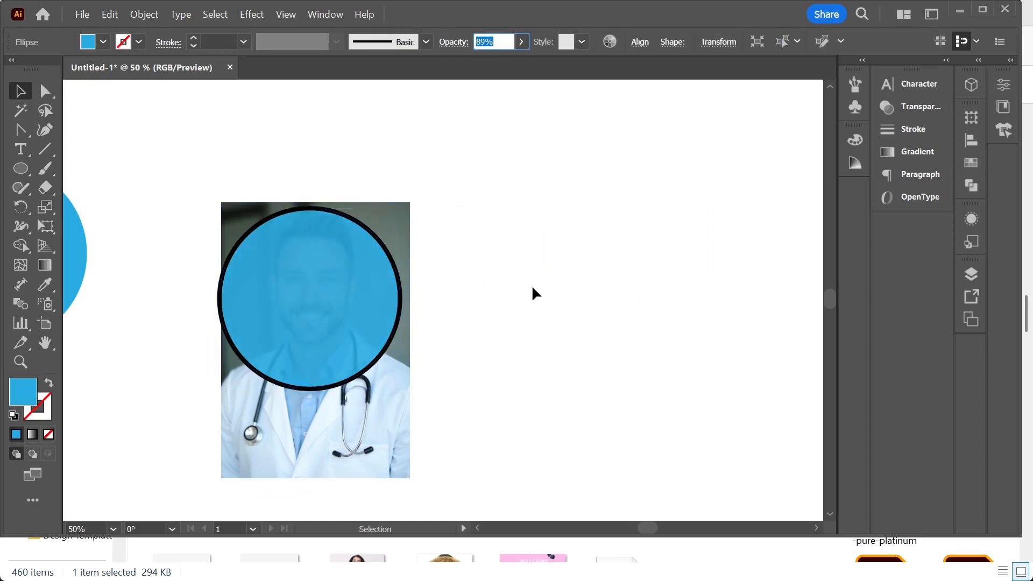
left_click(532, 293)
left_click_drag(334, 431, 334, 431)
left_click(421, 398)
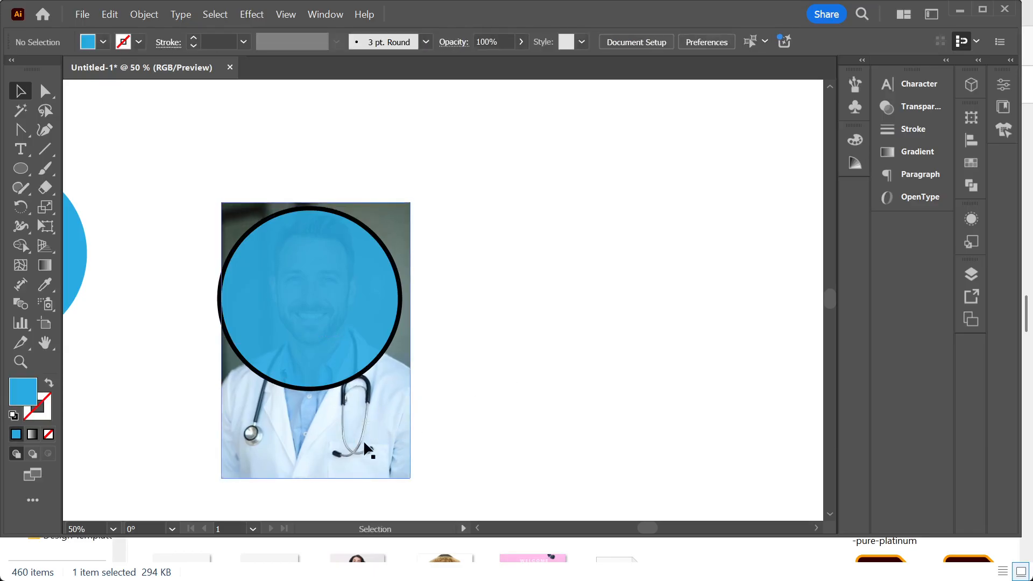
- Make a clipping mask from the portrait and the blue circle inside the black ring
left_click(376, 444)
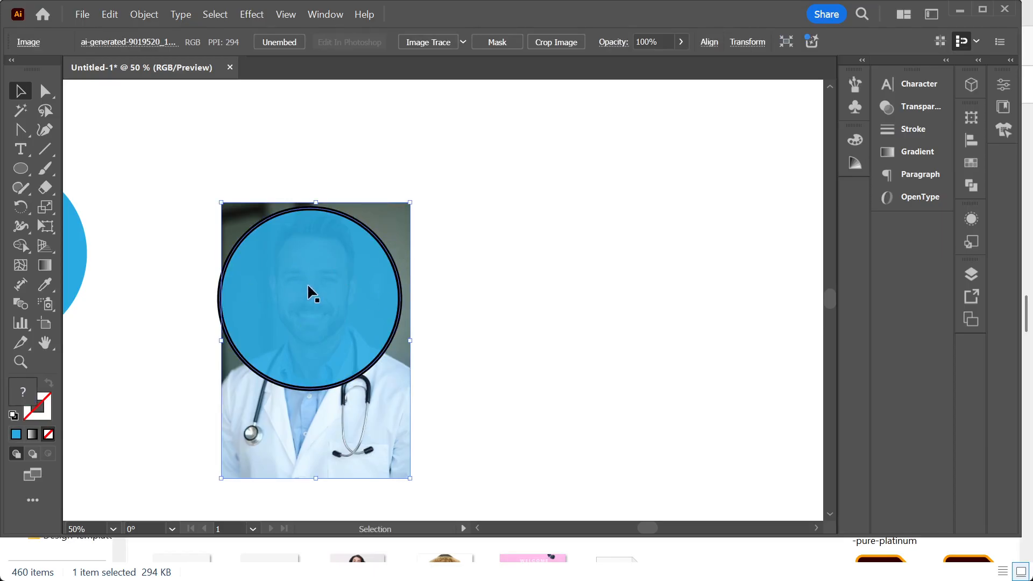
left_click(327, 294, "shift")
right_click(323, 289)
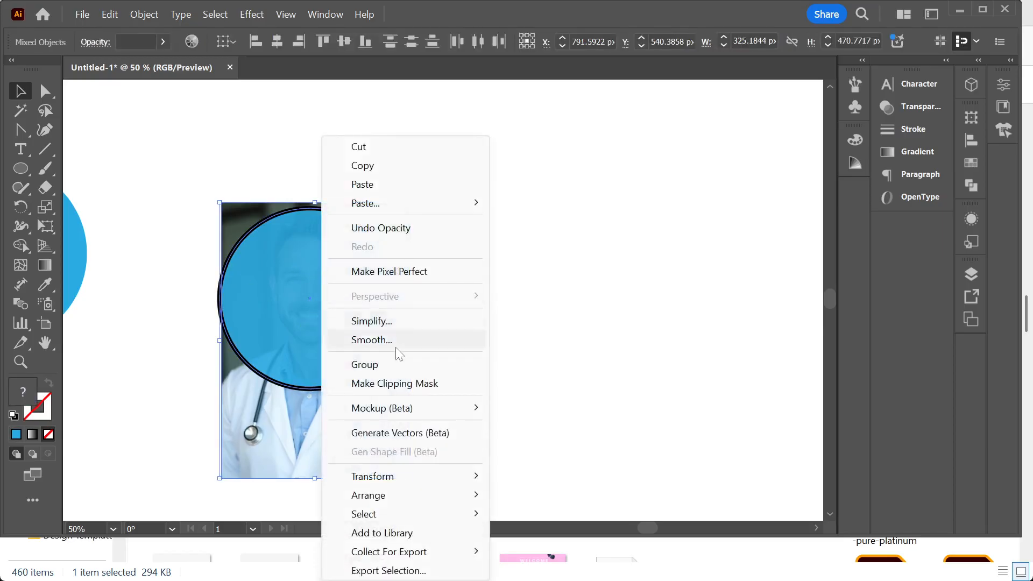
left_click(401, 384)
left_click(544, 344)
scroll(401, 269, "down", 1)
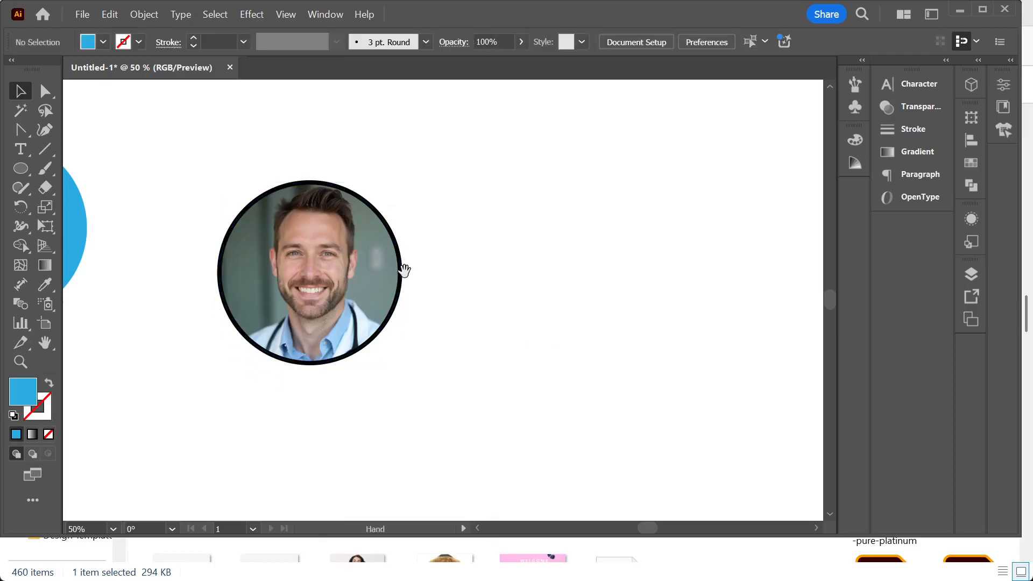
scroll(453, 333, "down", 1)
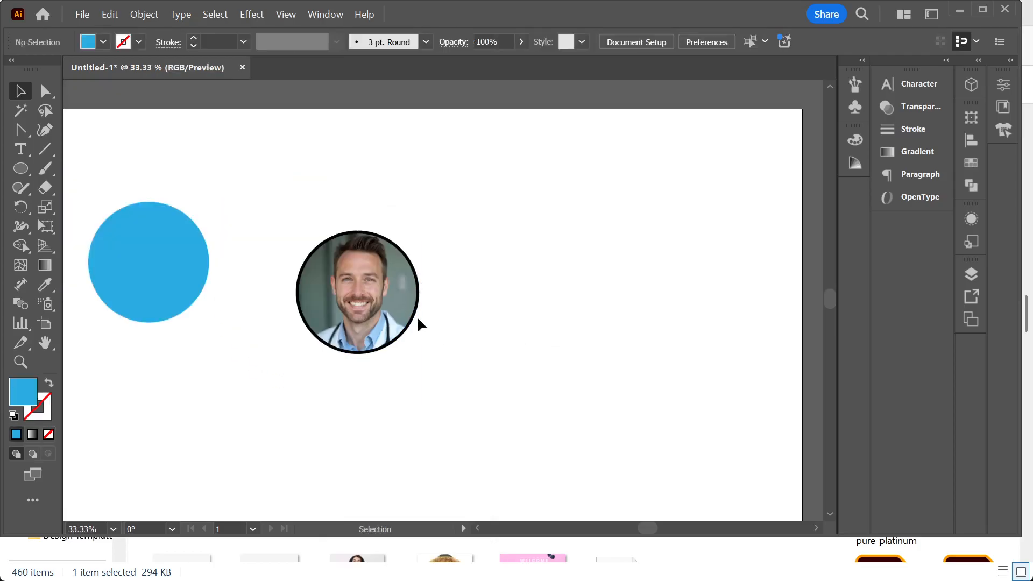
- Delete the ringed doctor portrait and move the plain blue circle toward the middle of the artboard
left_click_drag(321, 217, 489, 352)
key("Delete")
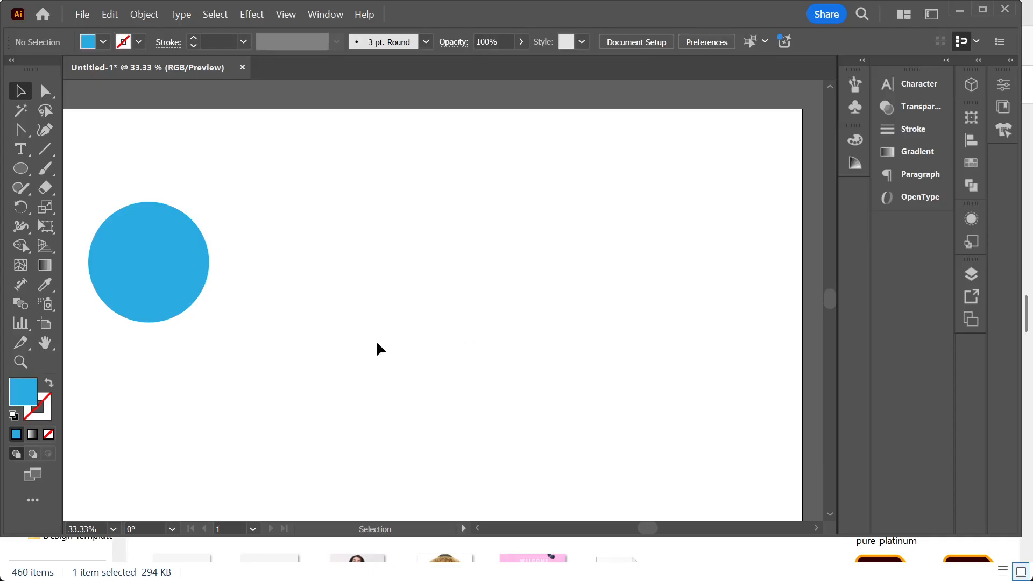
left_click_drag(199, 273, 347, 269)
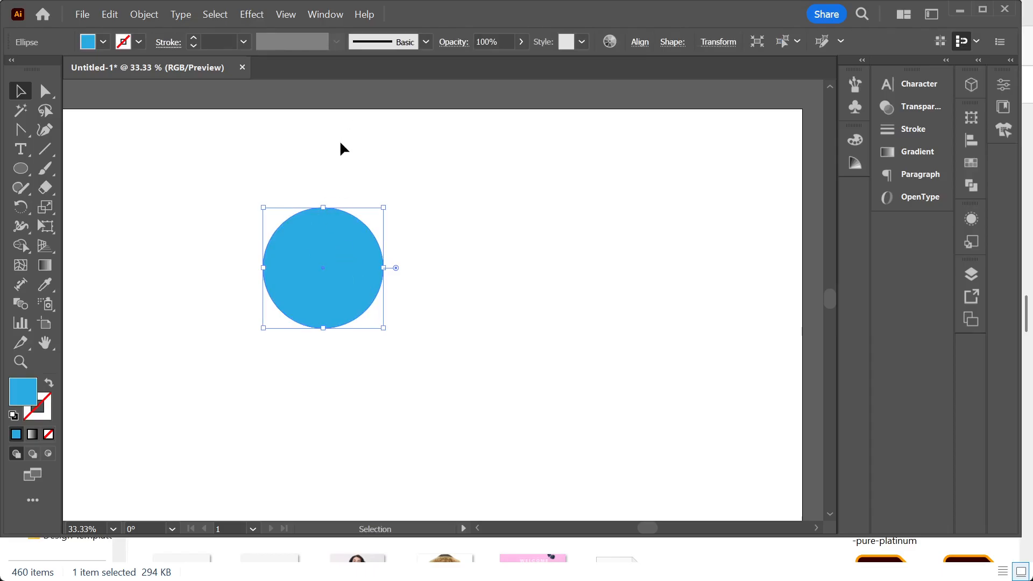
left_click(338, 157)
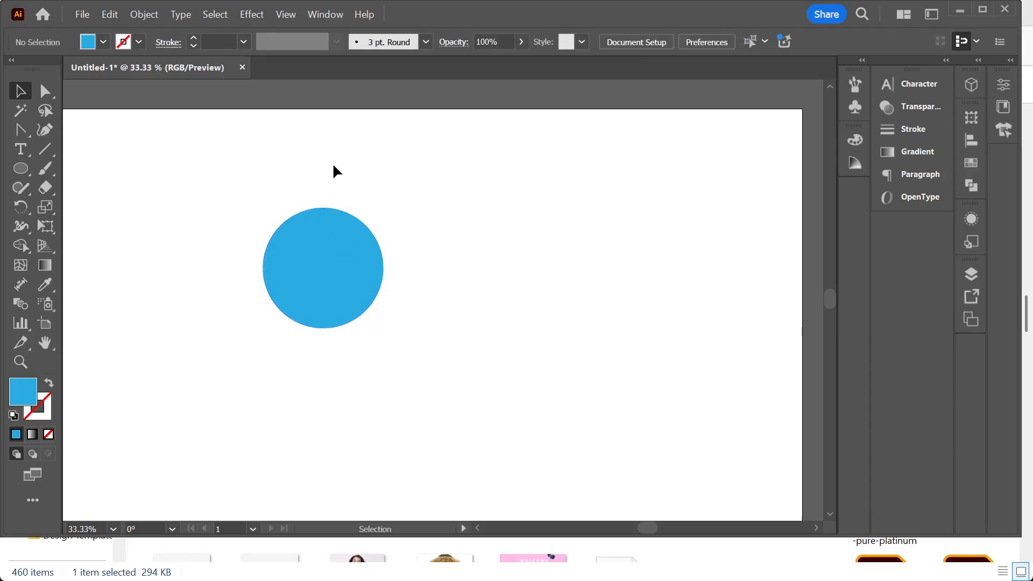
scroll(377, 215, "up", 1)
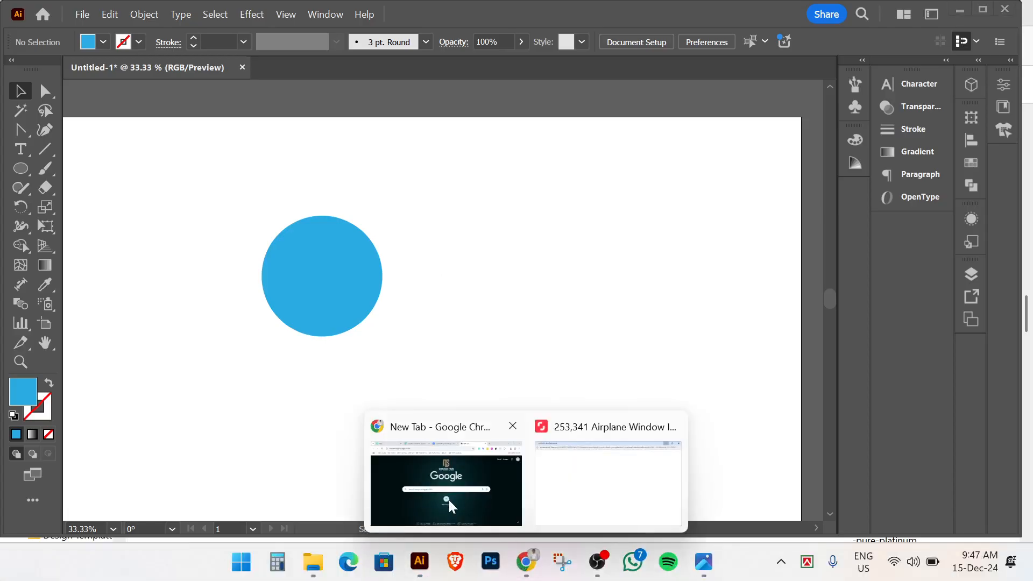
- Switch to the Google Chrome window with an empty new tab
left_click(448, 506)
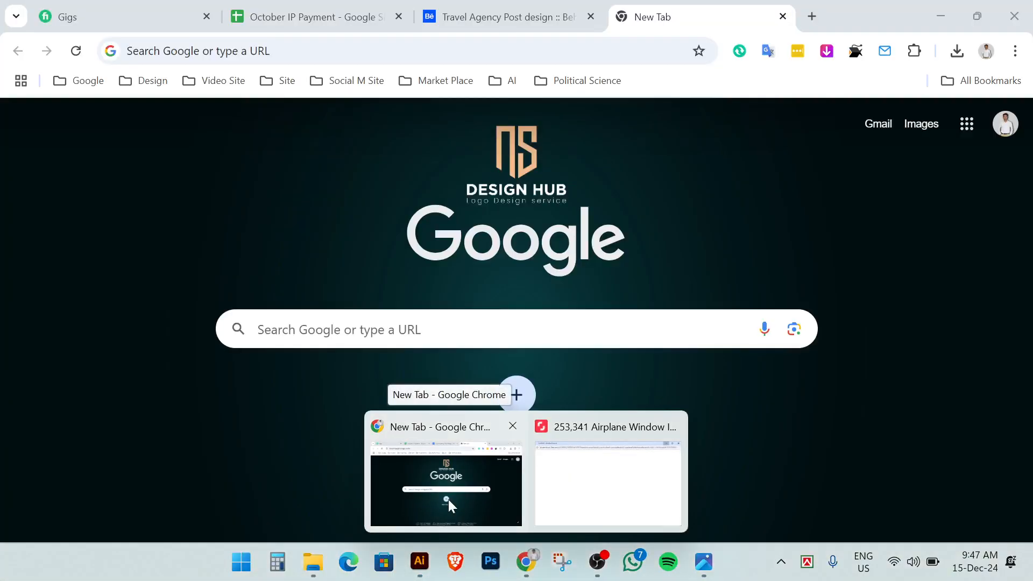
left_click(449, 494)
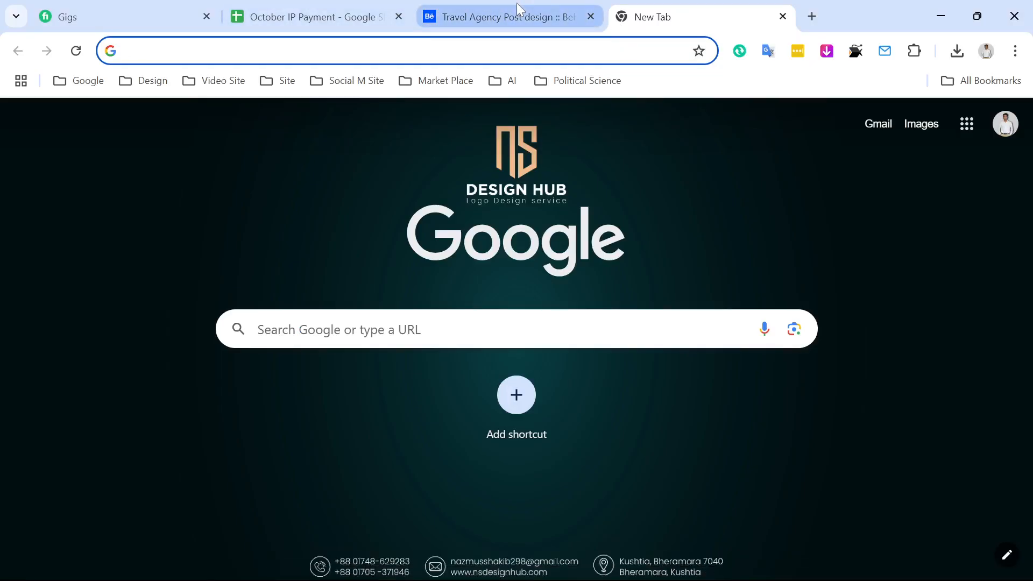
key("ctrl+shift+t")
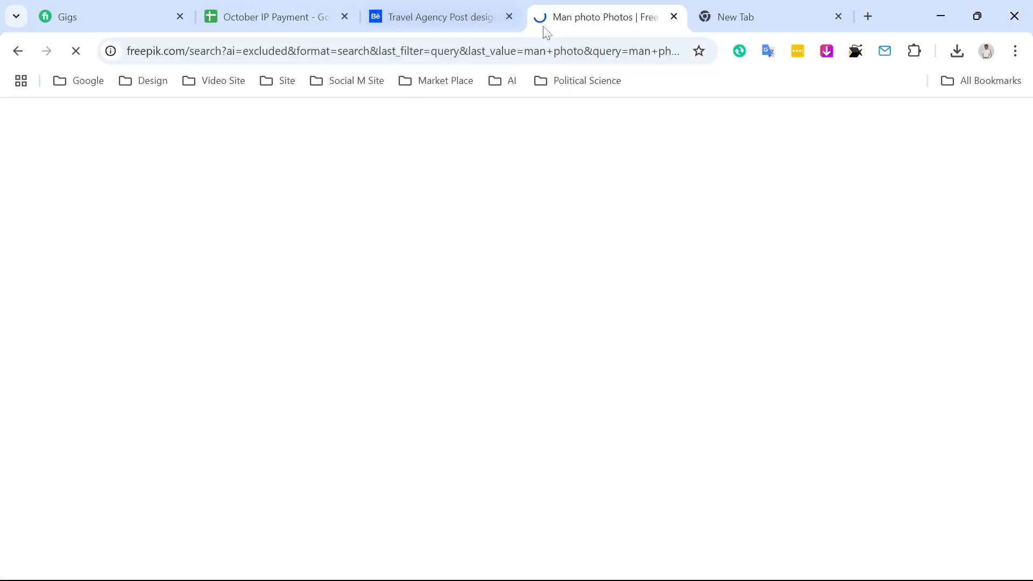
left_click(674, 17)
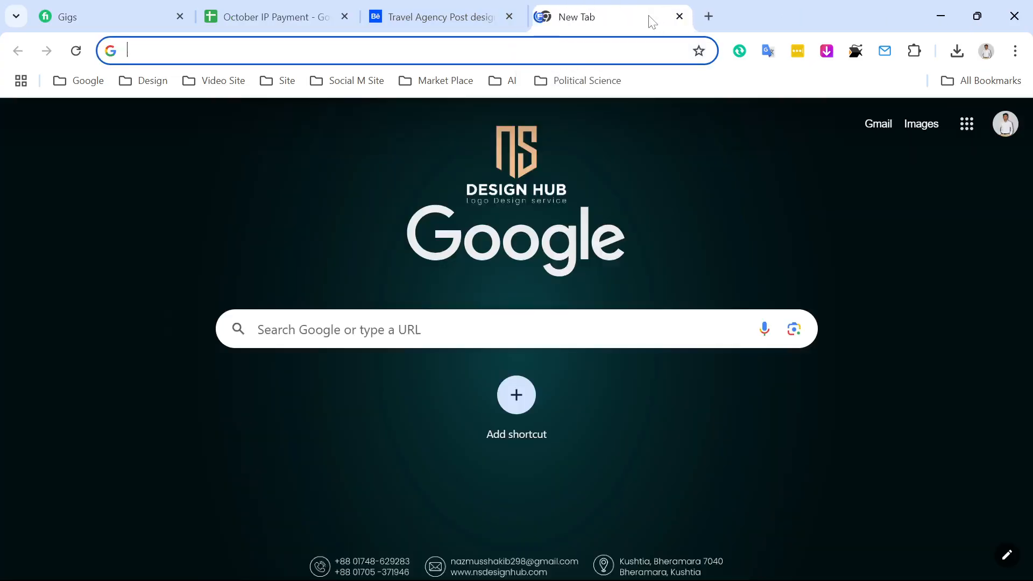
- Search Google for "freepik images"
left_click(430, 329)
type("fr")
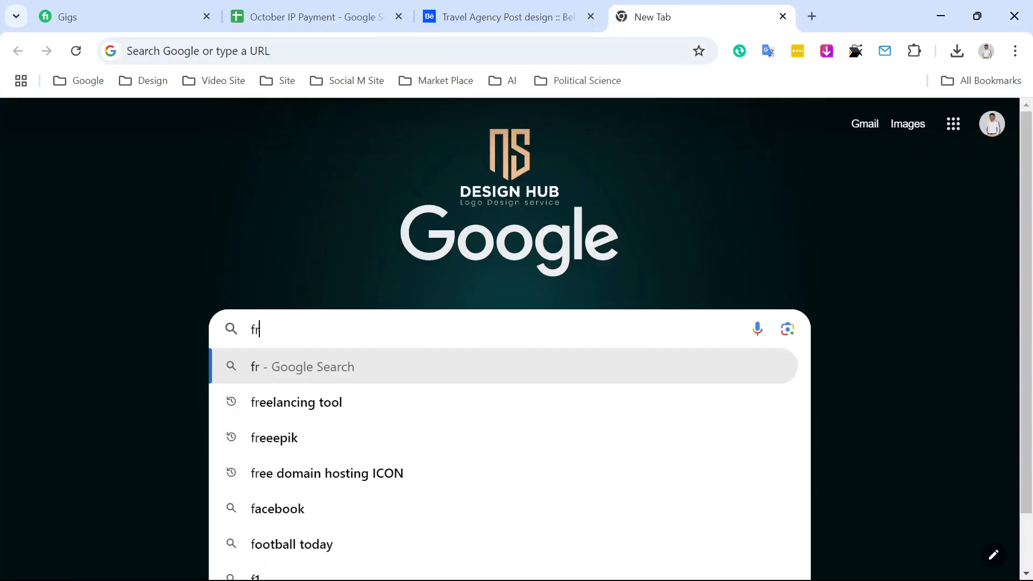
type("eepo")
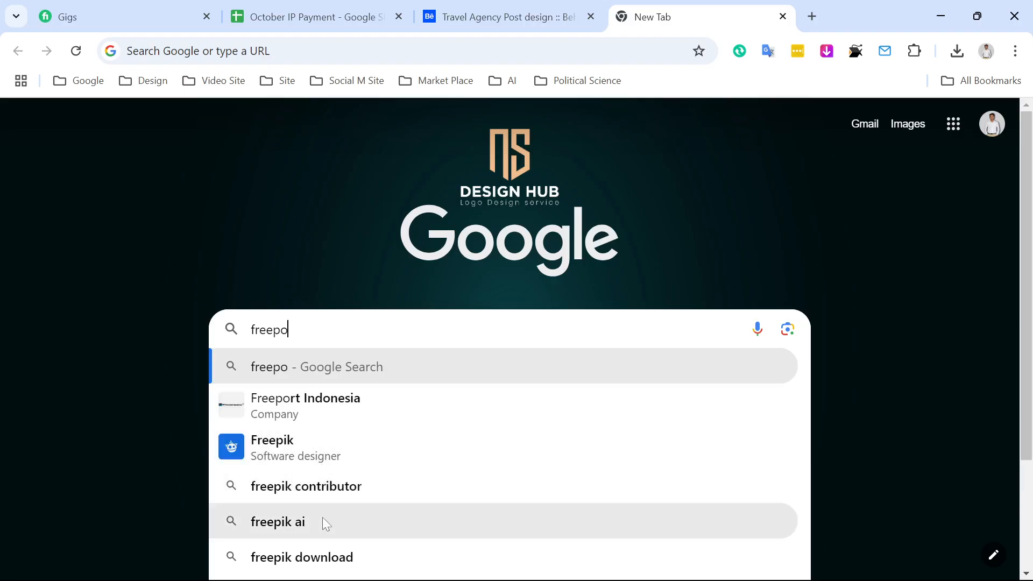
key("BackSpace")
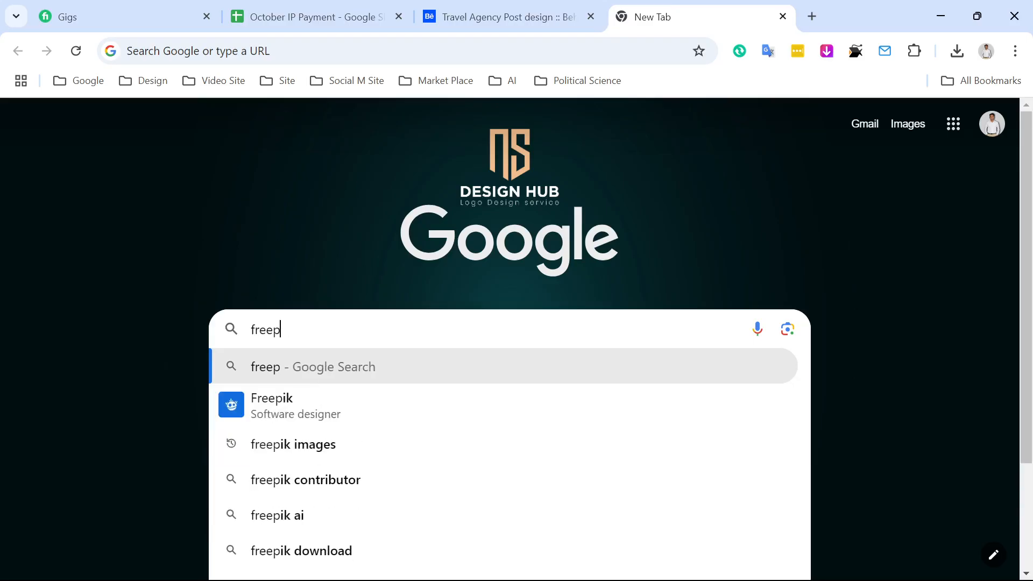
key("Down")
key("Down")
key("Down")
key("Up")
key("Return")
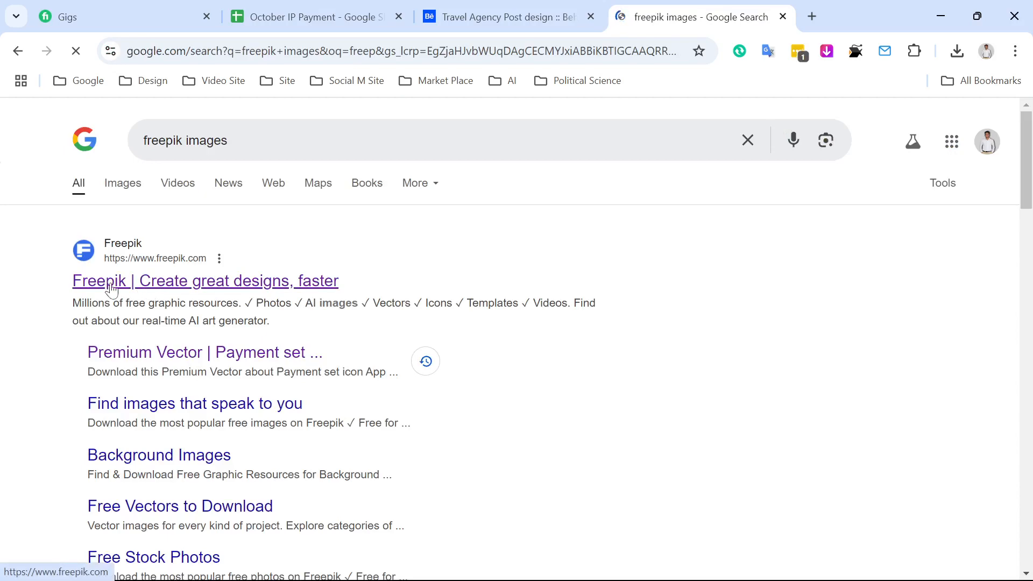
- Open the Freepik website from the results and search its assets for "man image"
left_click(111, 288)
scroll(440, 440, "down", 6)
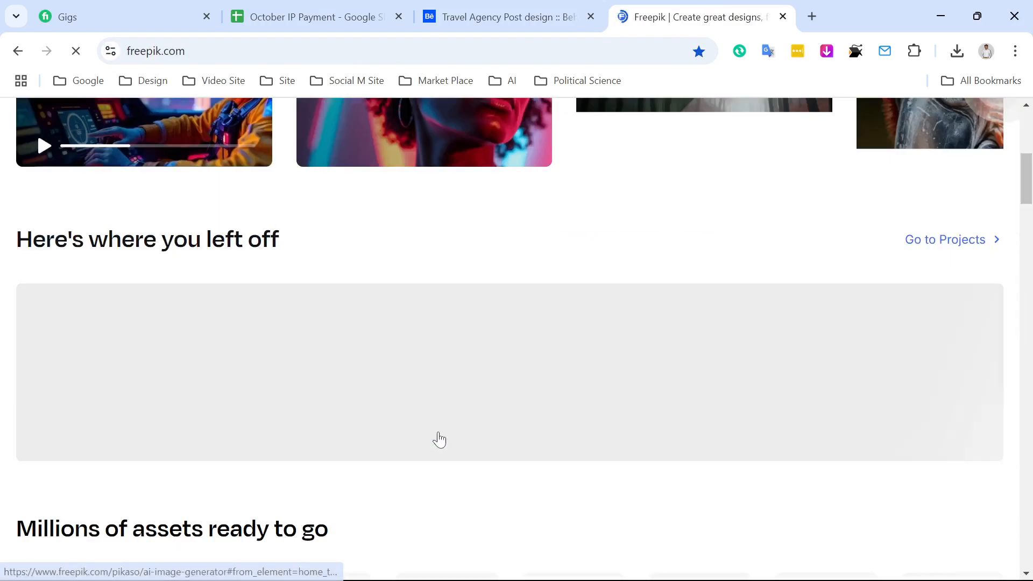
scroll(439, 440, "up", 7)
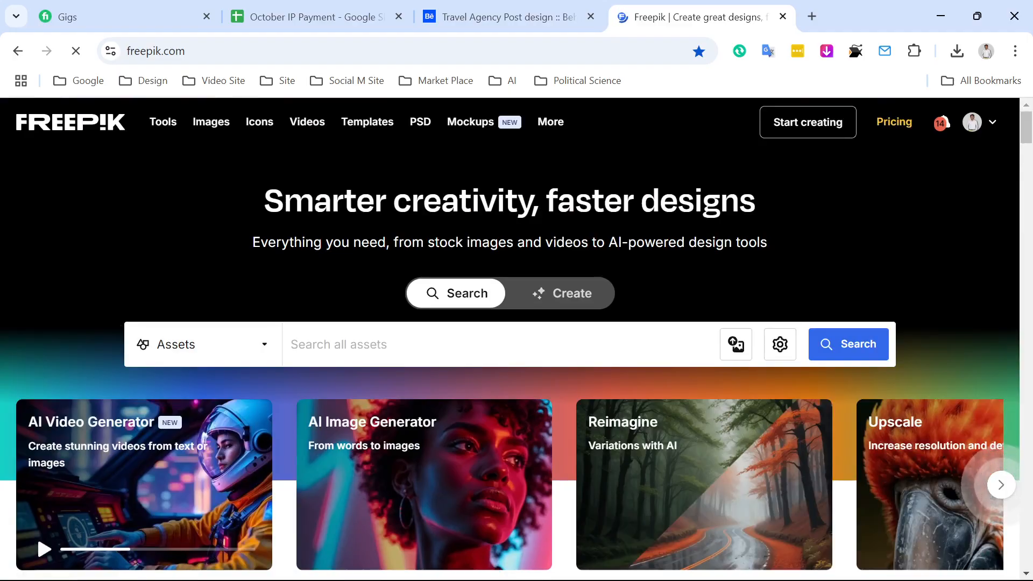
left_click(344, 352)
type("man imag")
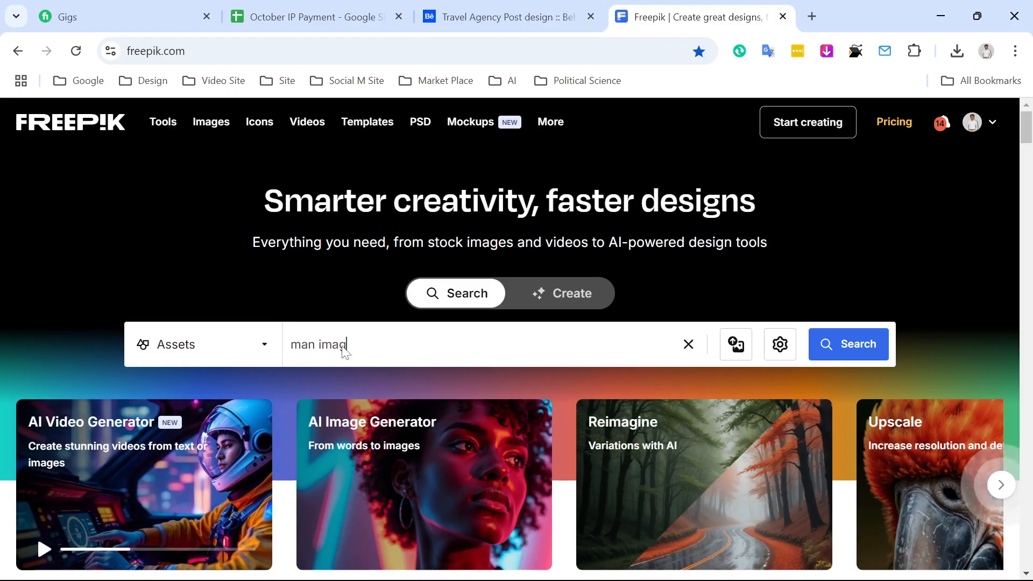
type("e")
key("Return")
- Download a background-free PNG of the free photo showing the smiling man in a dark grey shirt
scroll(557, 471, "down", 3)
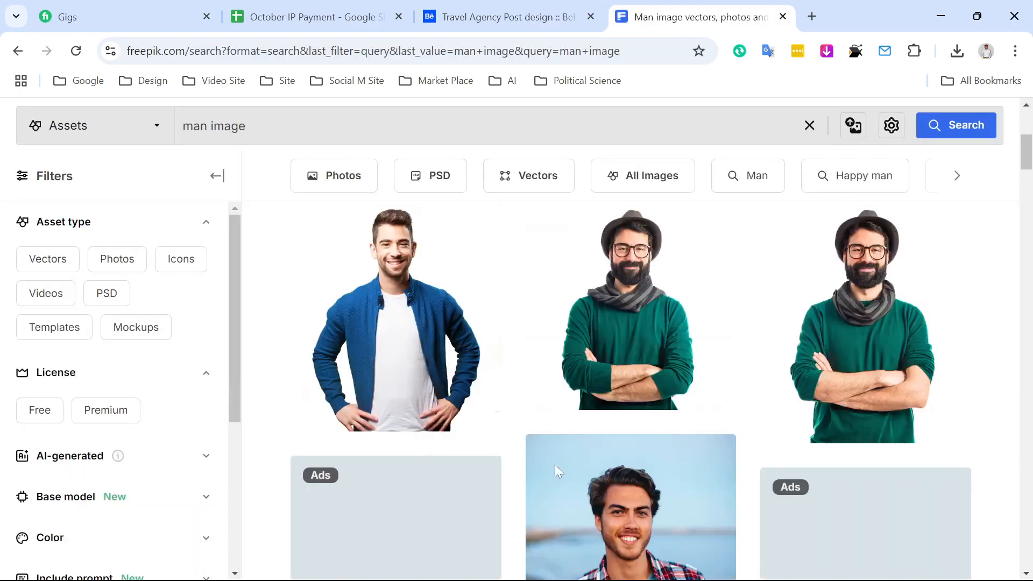
scroll(673, 473, "down", 5)
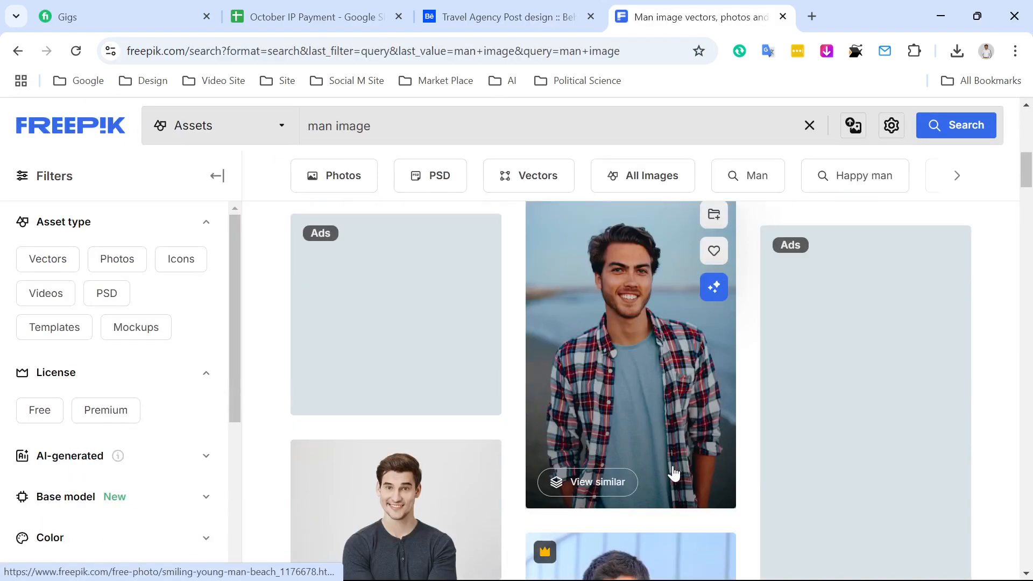
scroll(674, 474, "down", 5)
scroll(459, 373, "up", 2)
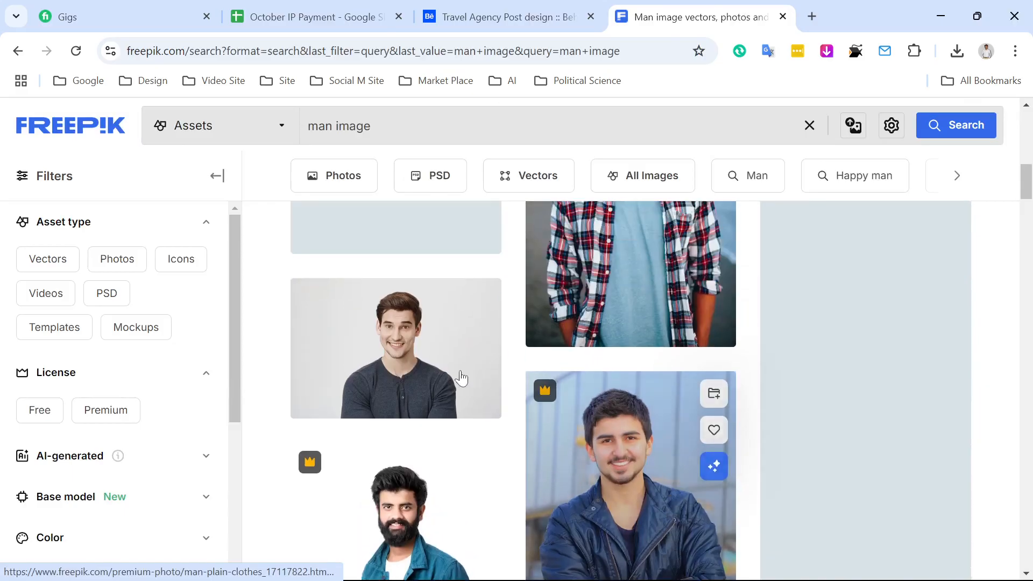
left_click(459, 373)
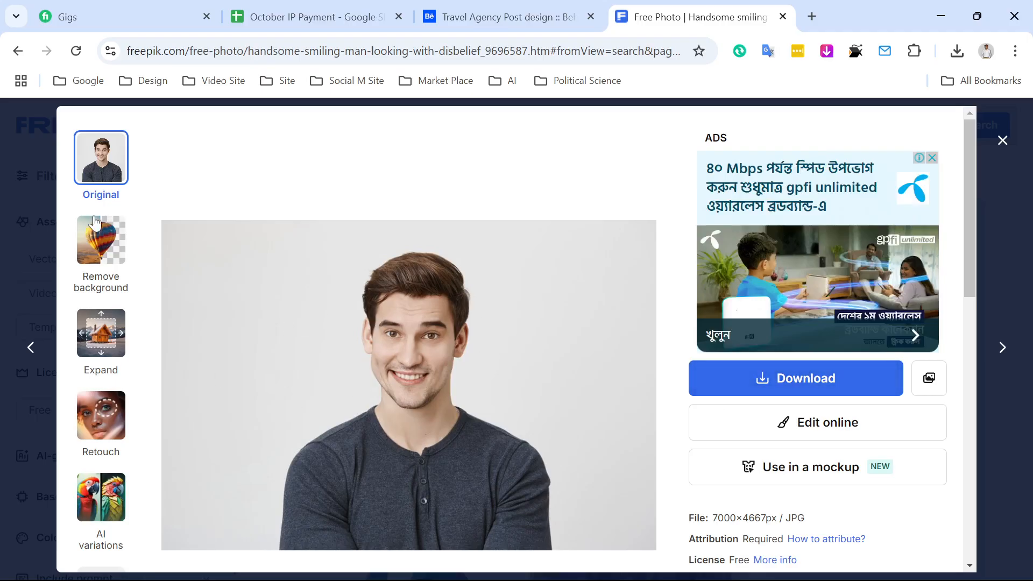
left_click(101, 240)
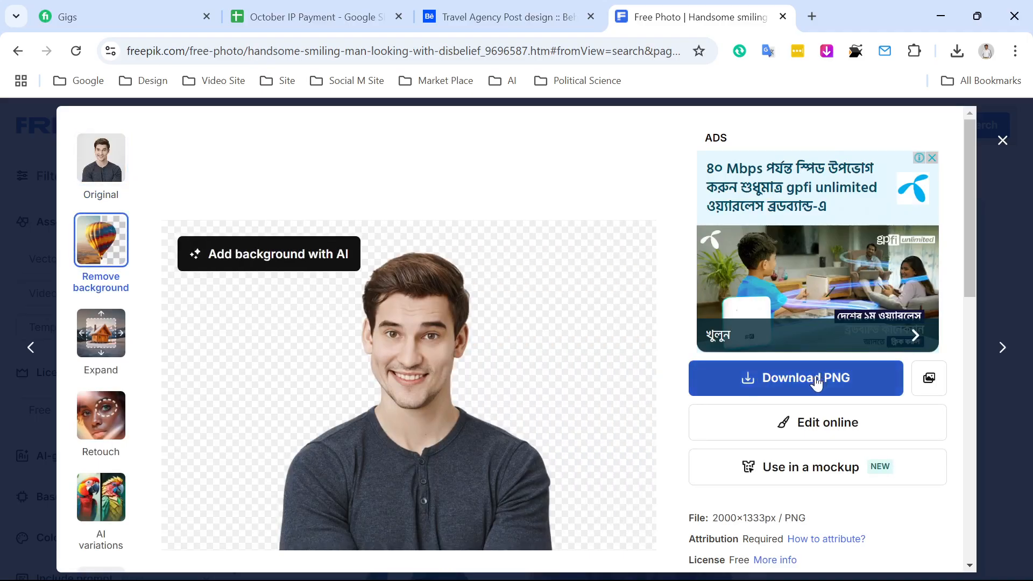
left_click(789, 380)
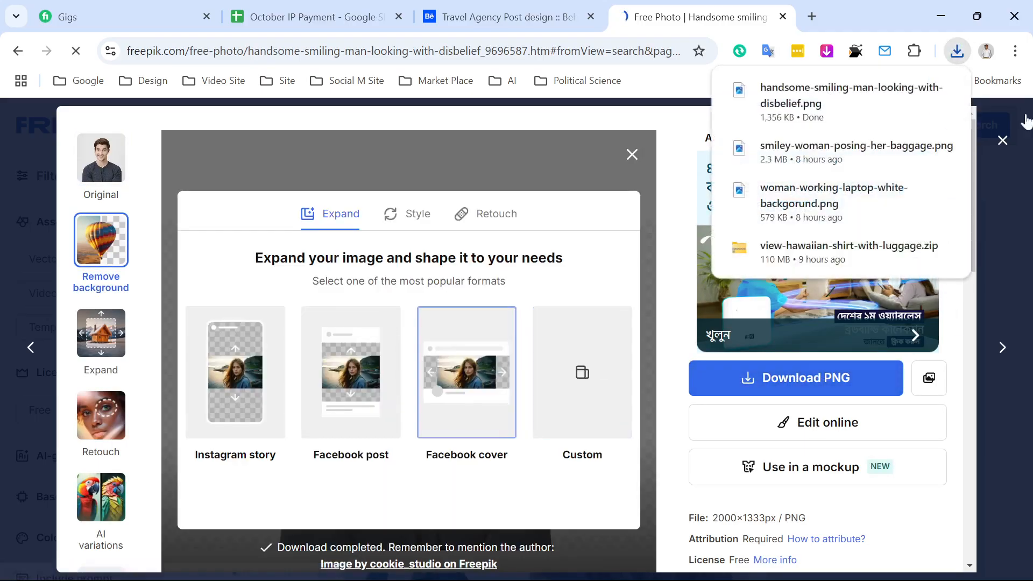
- Place the downloaded PNG of the man in the Illustrator document, embed it and shift it right of the blue circle
left_click_drag(851, 102, 474, 355)
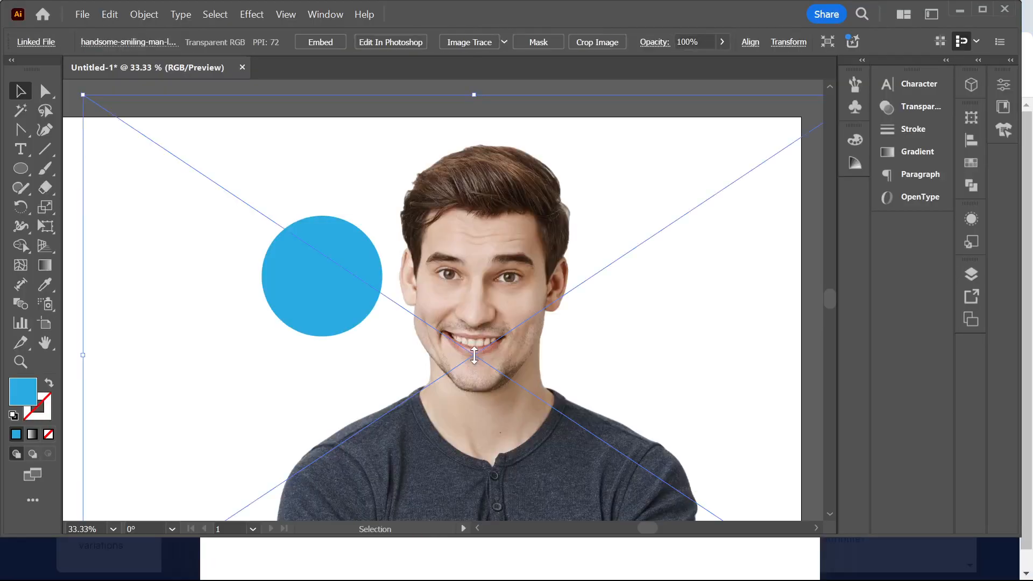
scroll(474, 355, "down", 1)
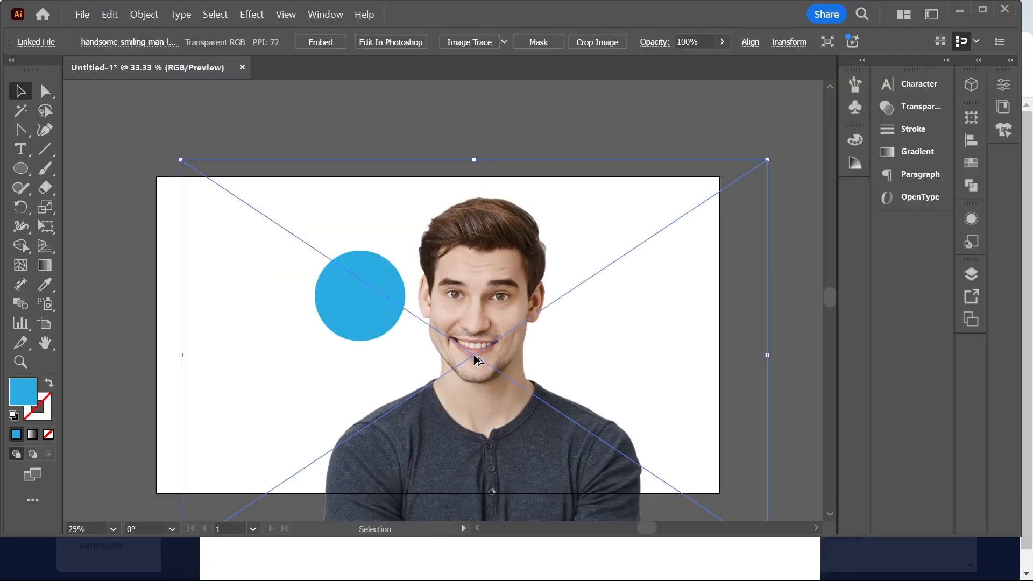
left_click(331, 44)
left_click_drag(491, 346, 540, 327)
scroll(478, 317, "down", 1)
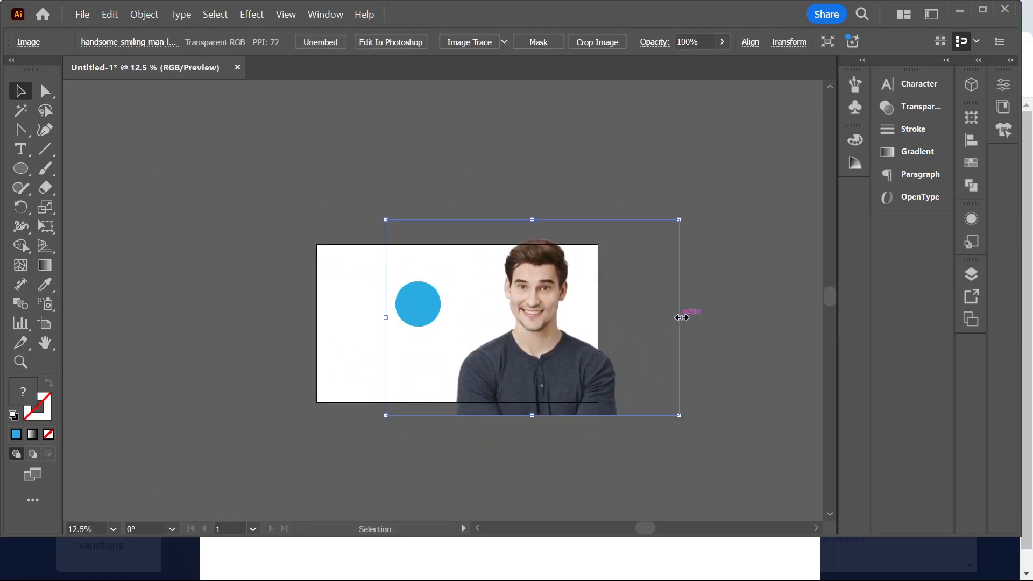
- Scale the man's image down to about 573 px wide so that he overlaps the blue circle
left_click_drag(678, 316, 526, 325)
key("ctrl+z")
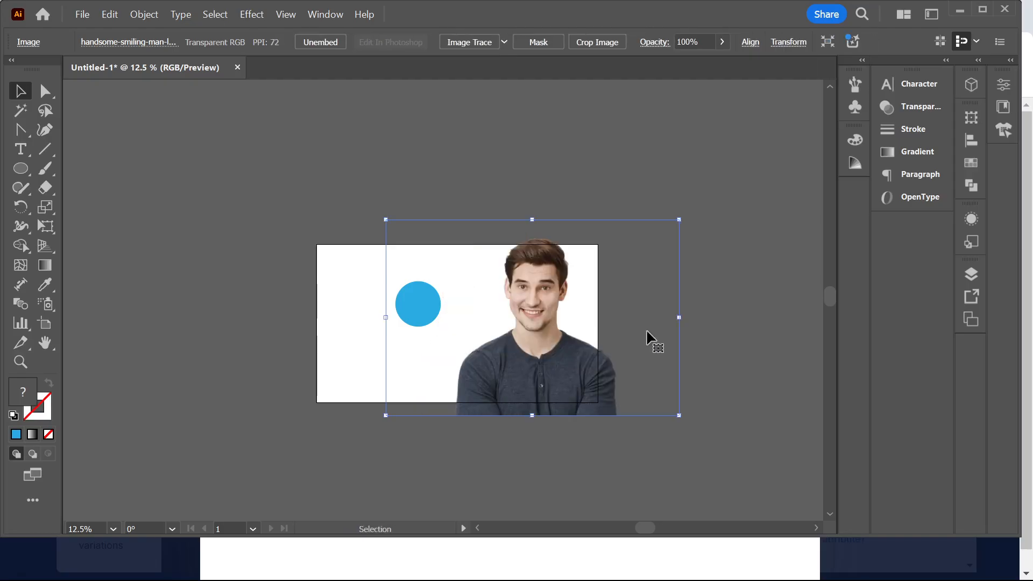
left_click_drag(673, 319, 457, 340)
scroll(435, 320, "up", 1)
scroll(435, 320, "up", 4)
left_click(638, 318)
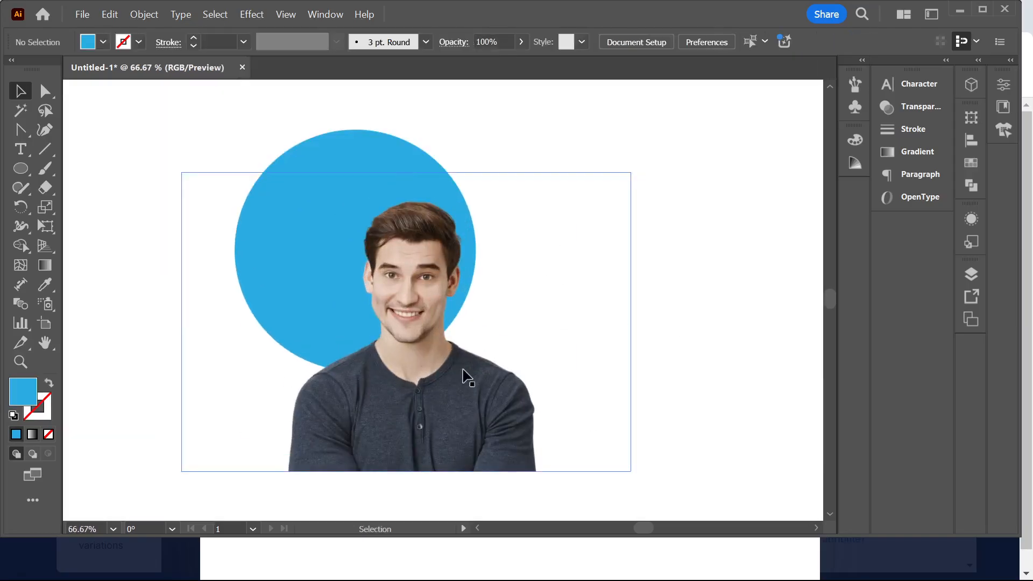
- Crop the man's image on both sides to remove the empty space beside his arms
left_click(453, 371)
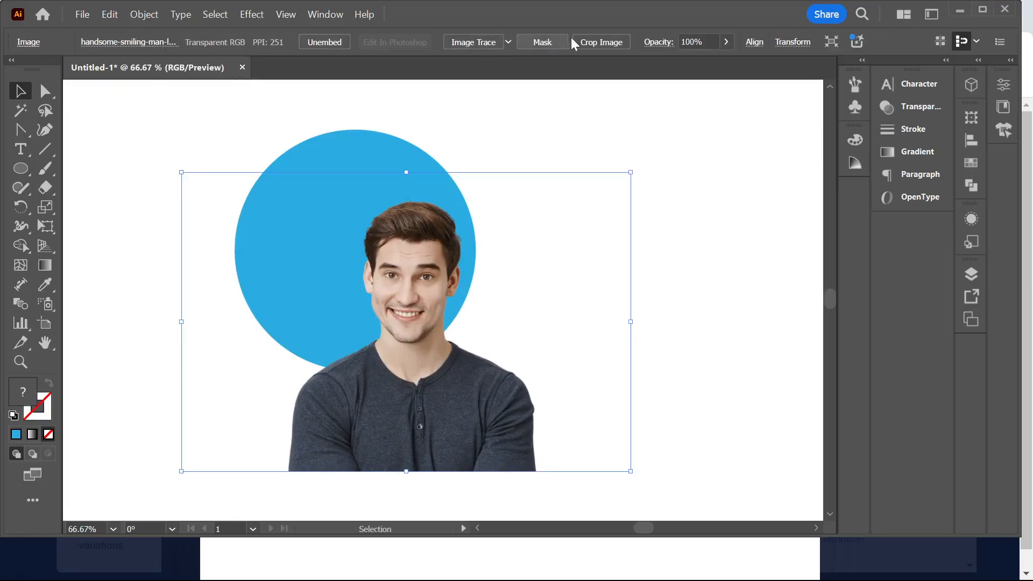
left_click(591, 42)
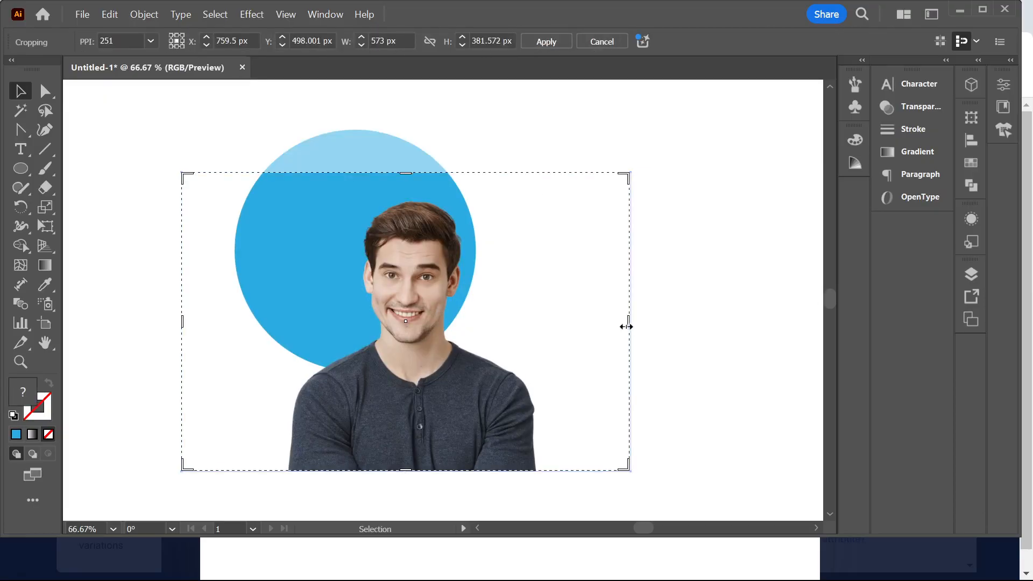
left_click_drag(625, 327, 550, 327)
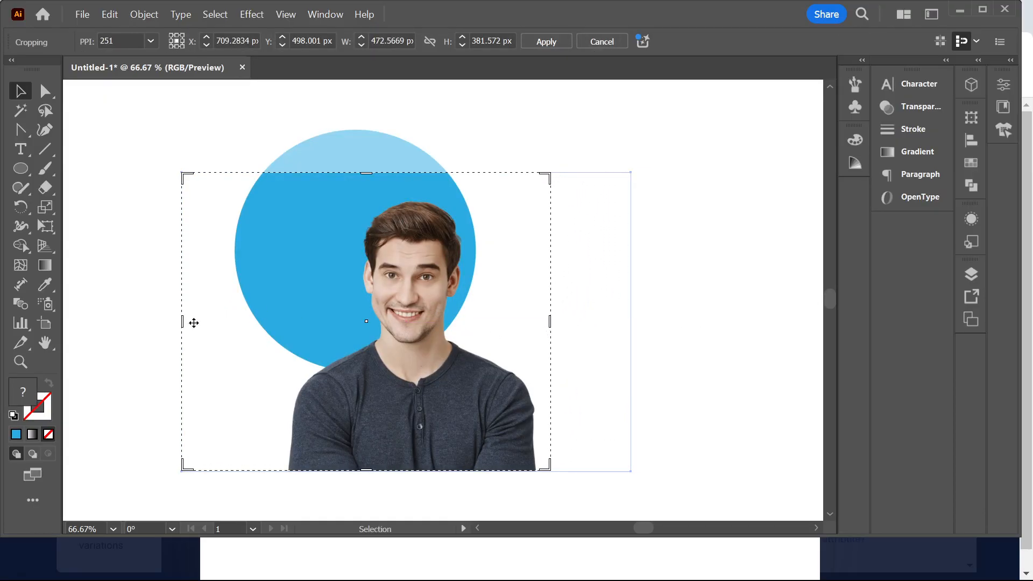
left_click_drag(185, 325, 277, 337)
left_click(535, 44)
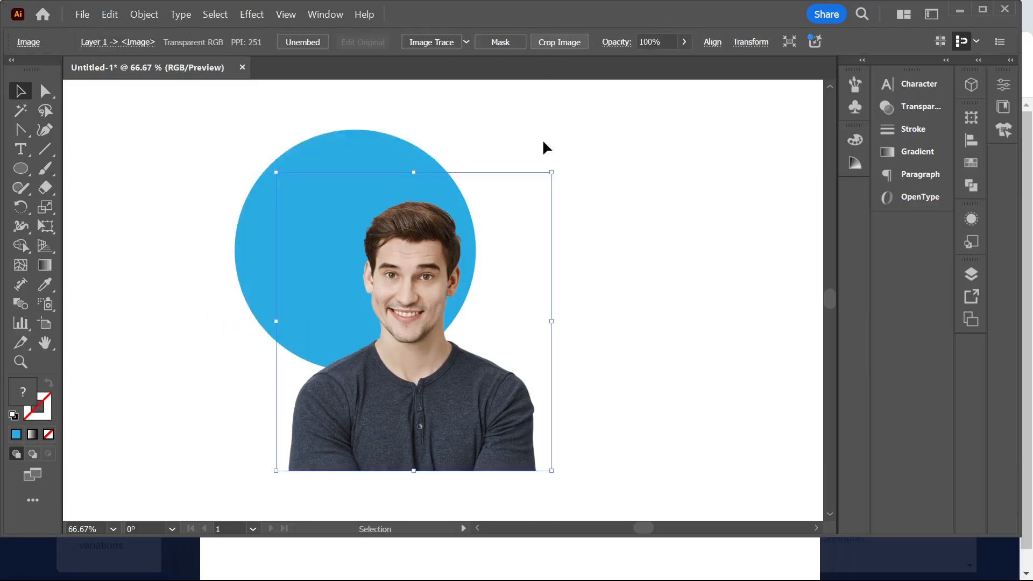
- Move the cropped man's image off the blue circle to its right and shift the circle slightly down and left
left_click_drag(427, 353, 672, 349)
left_click_drag(377, 271, 312, 306)
scroll(330, 283, "down", 1)
scroll(253, 264, "up", 1)
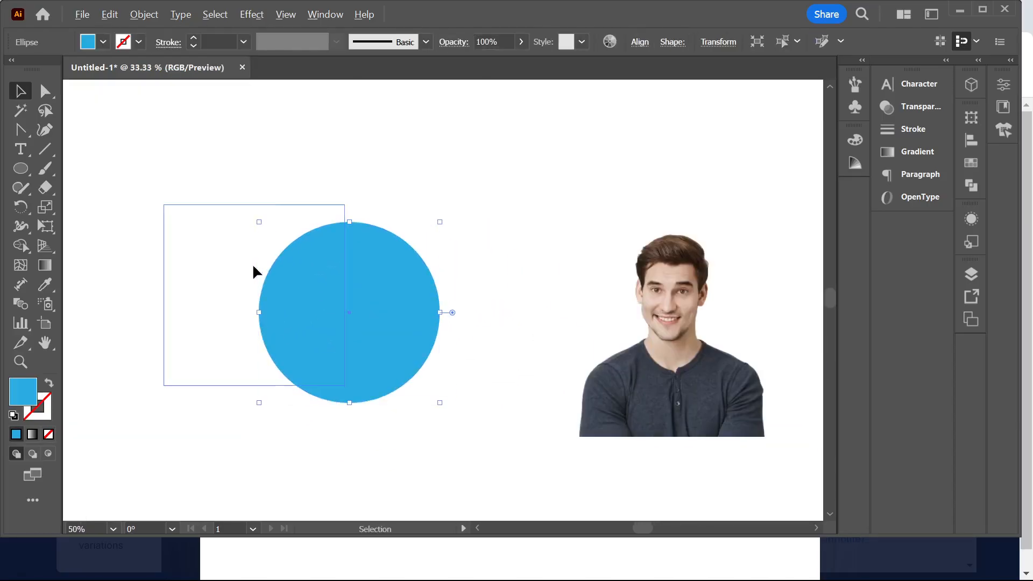
left_click(540, 284)
- Position the man's image centrally over the blue circle and enlarge it proportionally to about 399 px wide
left_click_drag(659, 364, 364, 315)
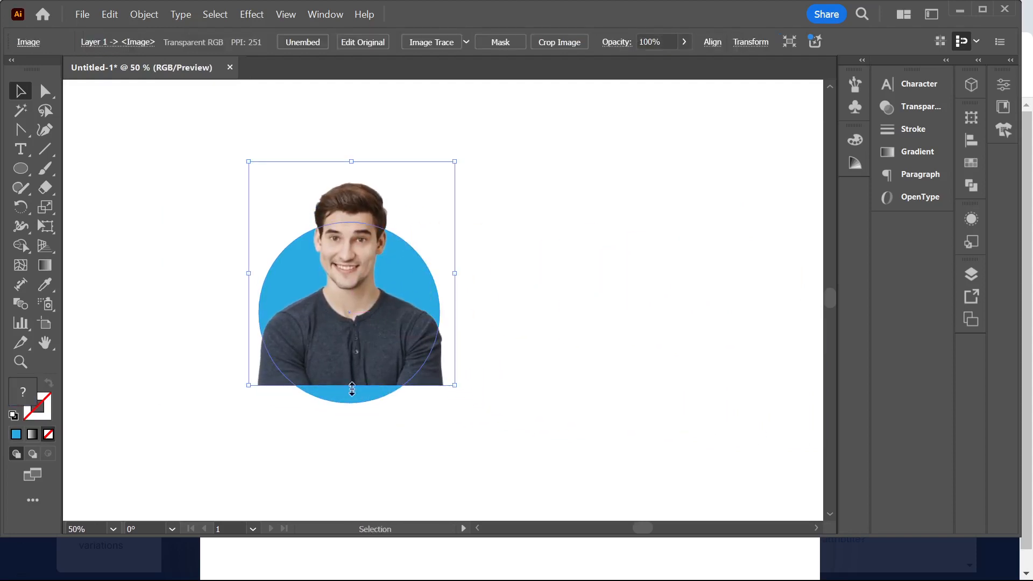
mouse_move(352, 389)
left_mouse_down()
mouse_move(347, 418)
mouse_move(355, 383)
left_mouse_up()
left_click(560, 379)
- Send the man's image to the back so that it lies behind the blue circle
left_click(407, 258)
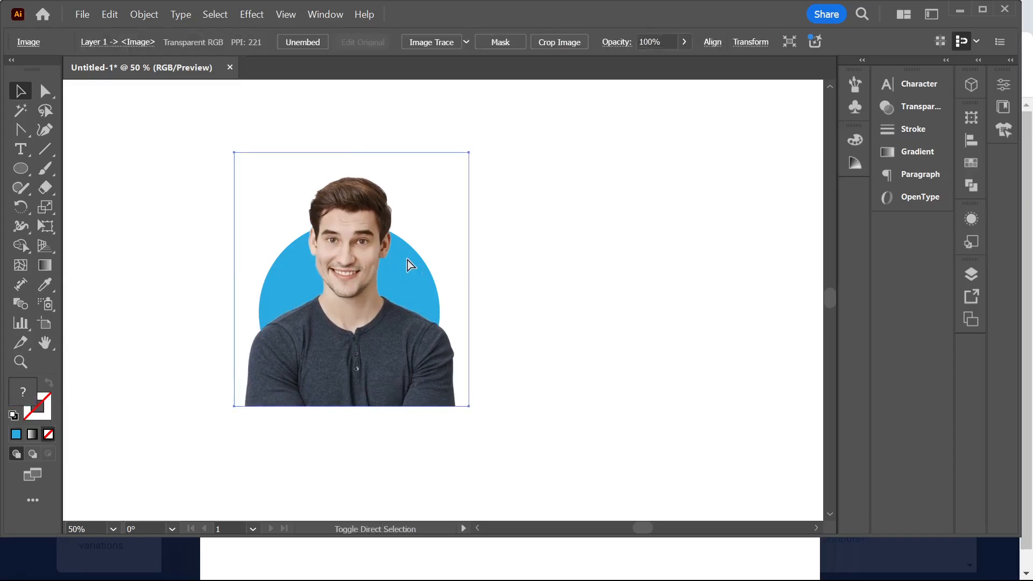
key("ctrl+shift+]")
left_click(664, 350)
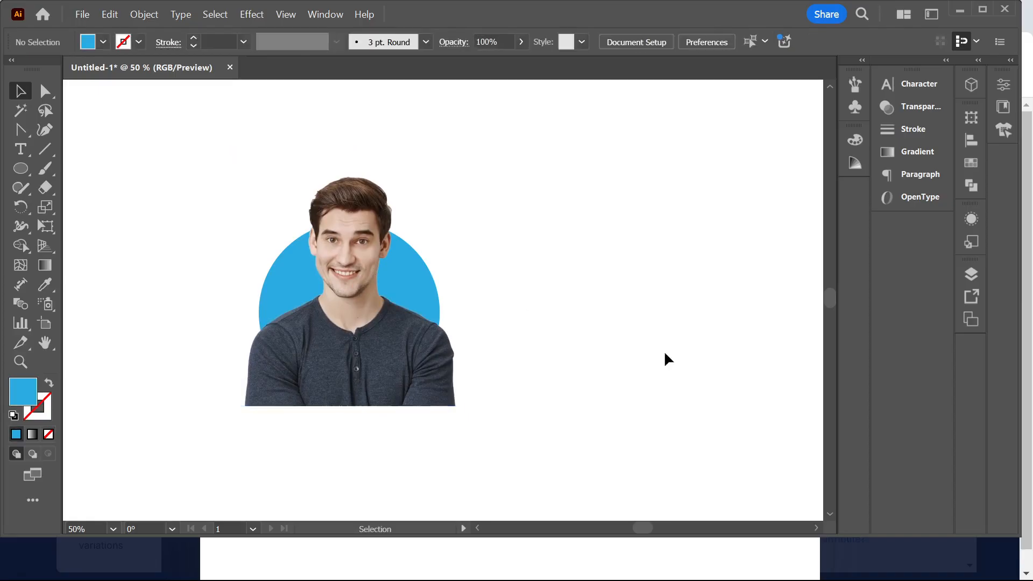
left_click(384, 308)
key("ctrl")
key("ctrl+shift+[")
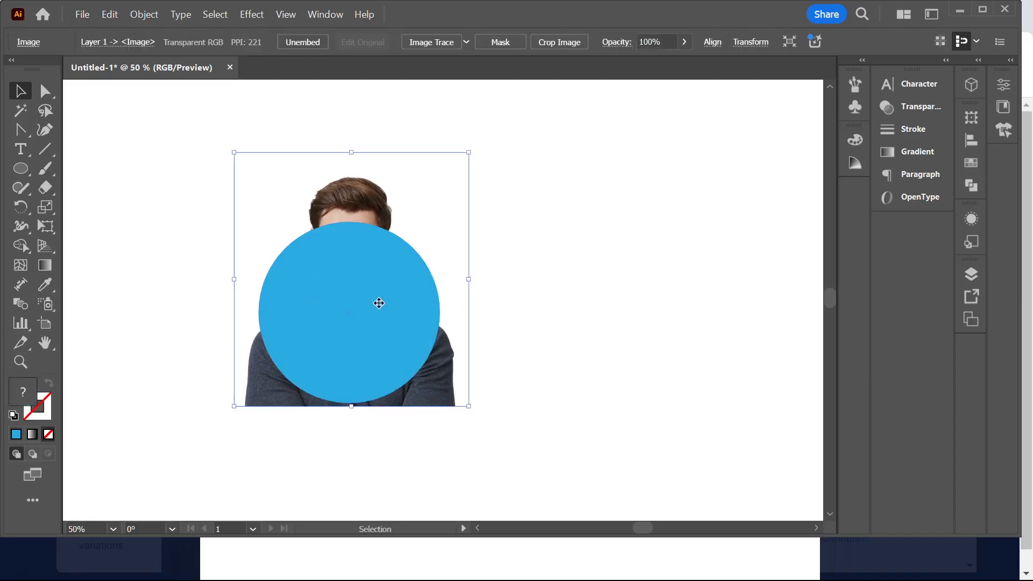
left_click(693, 352)
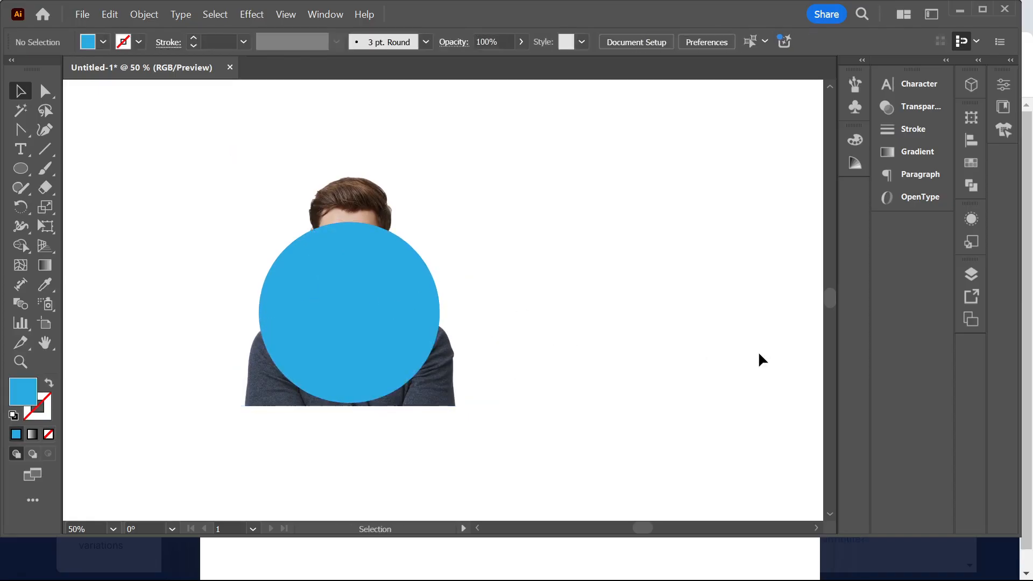
- Try clipping the man's image directly with the single blue circle, and undo the clipping mask
left_click(347, 309)
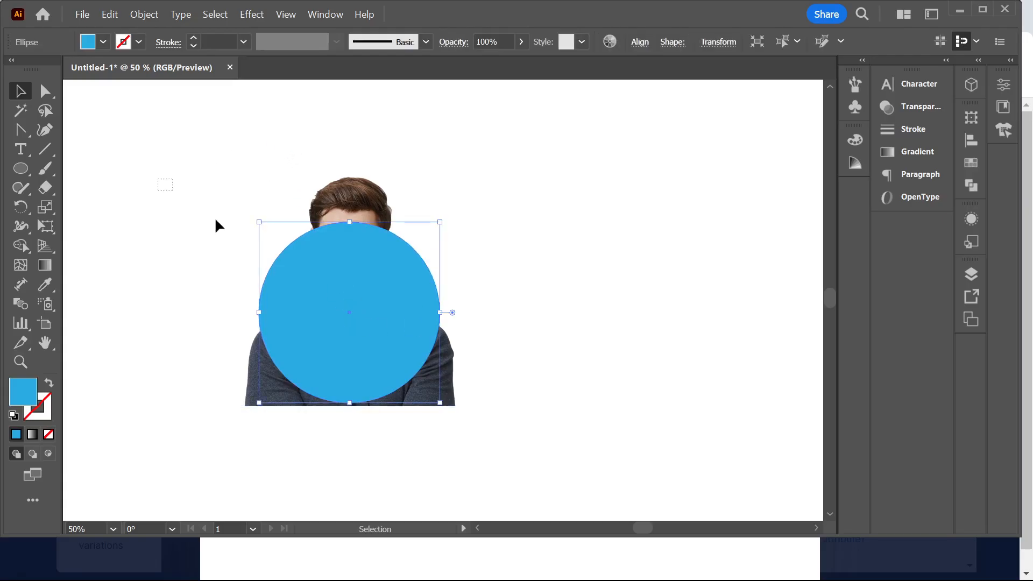
left_click_drag(214, 217, 402, 319)
right_click(402, 318)
left_click(468, 383)
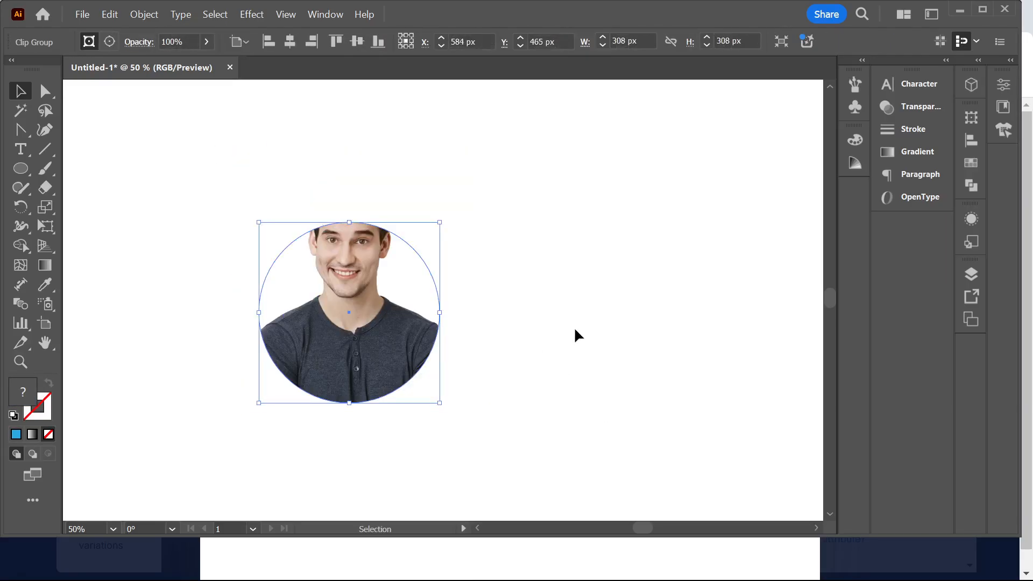
left_click(575, 335)
key("ctrl+z")
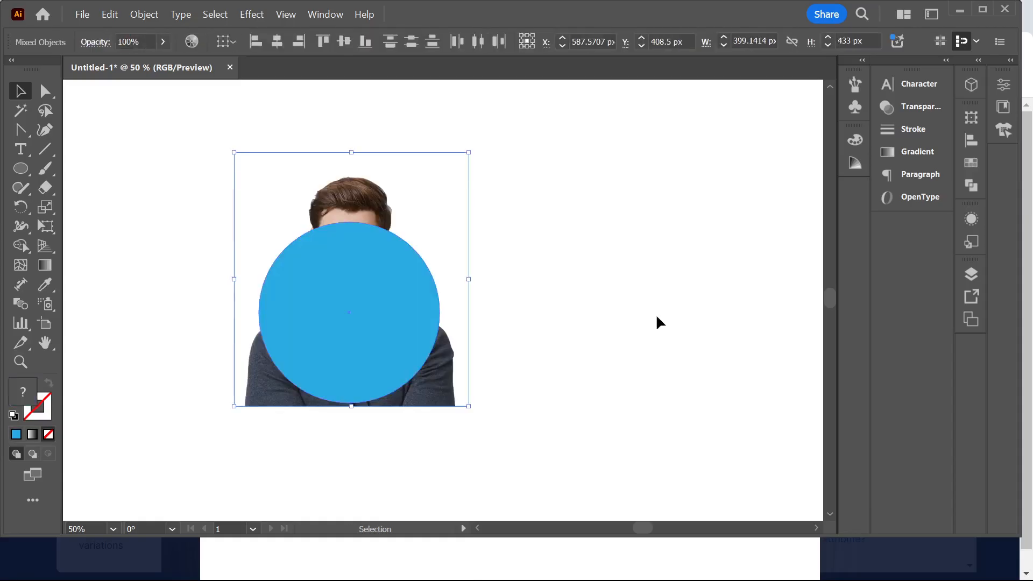
- Place a copy of the blue circle at the same position behind the man's image
left_click(656, 314)
left_click(384, 305)
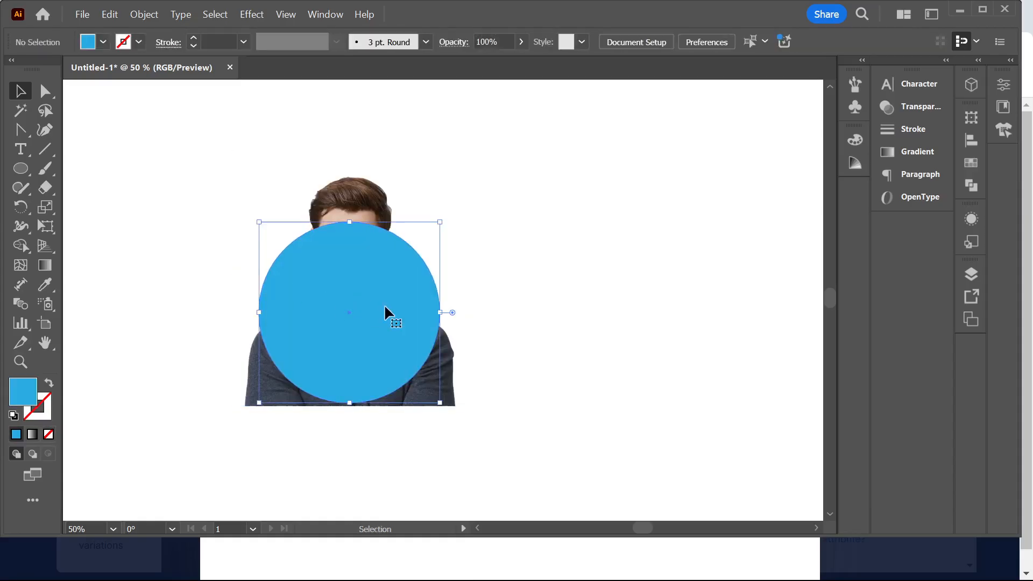
key("a")
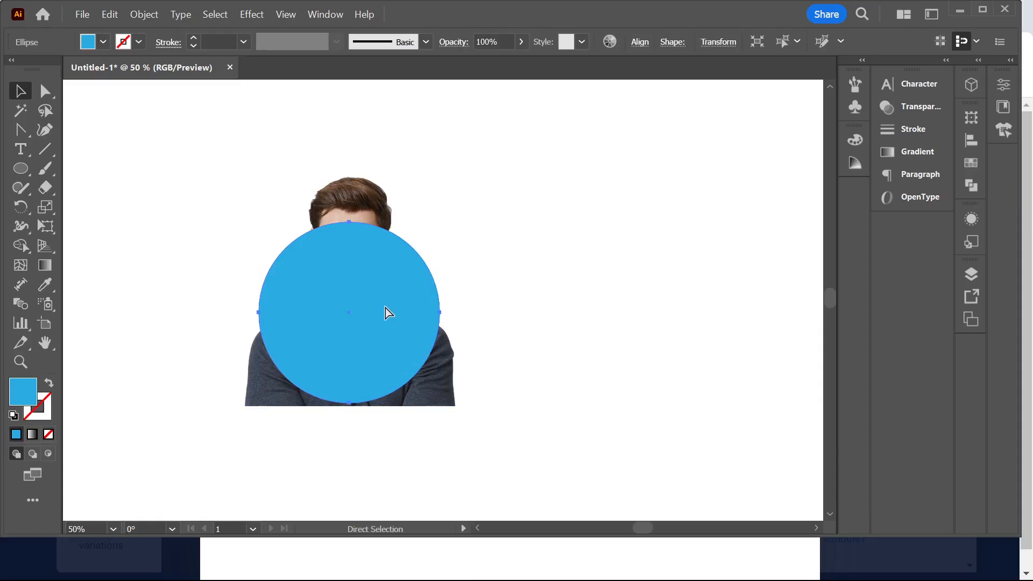
key("v")
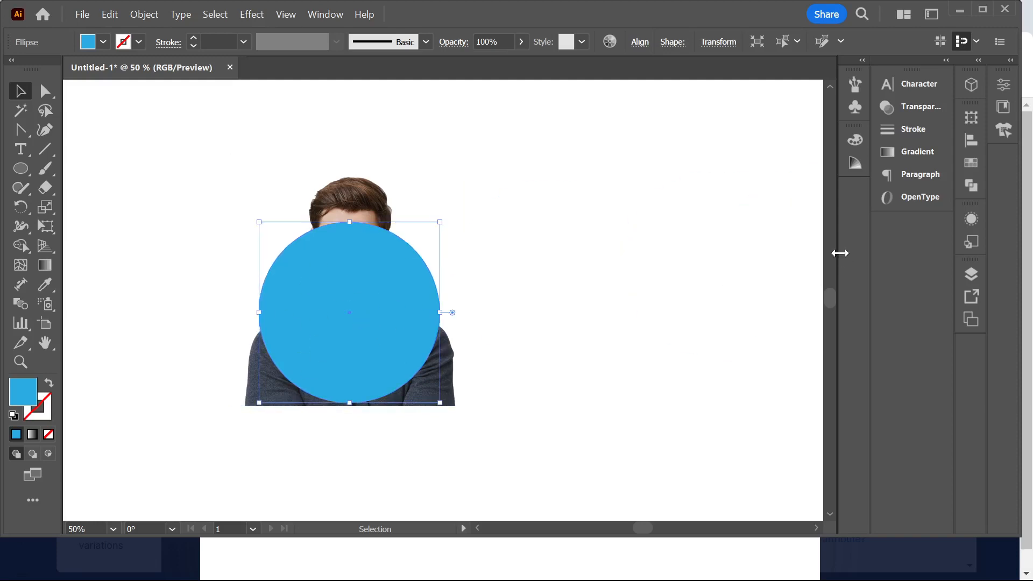
scroll(407, 323, "down", 2)
left_click_drag(404, 313, 505, 277)
key("Delete")
- Make a clipping mask from the front blue circle and the man's image
left_click(364, 295)
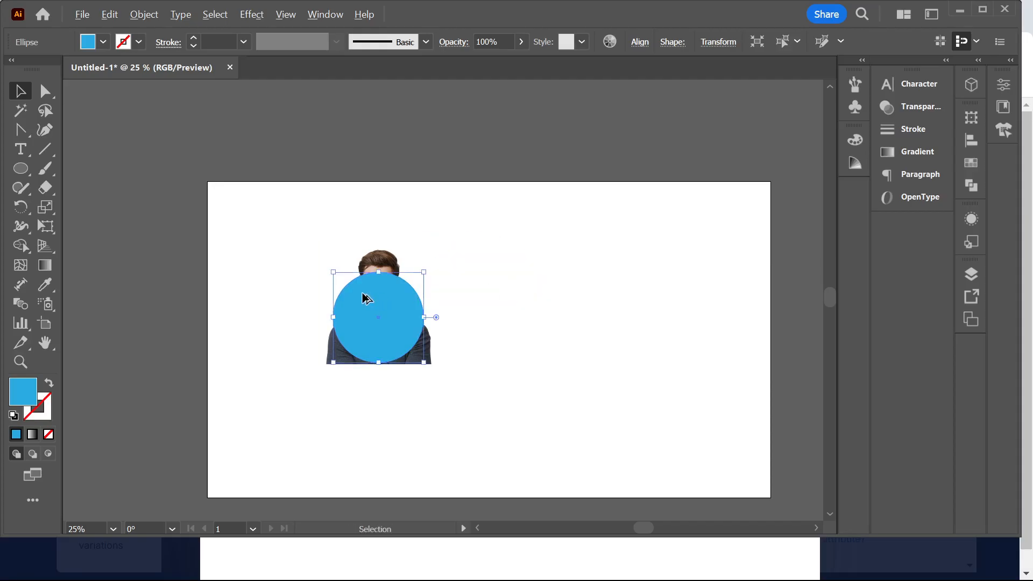
scroll(363, 294, "up", 3)
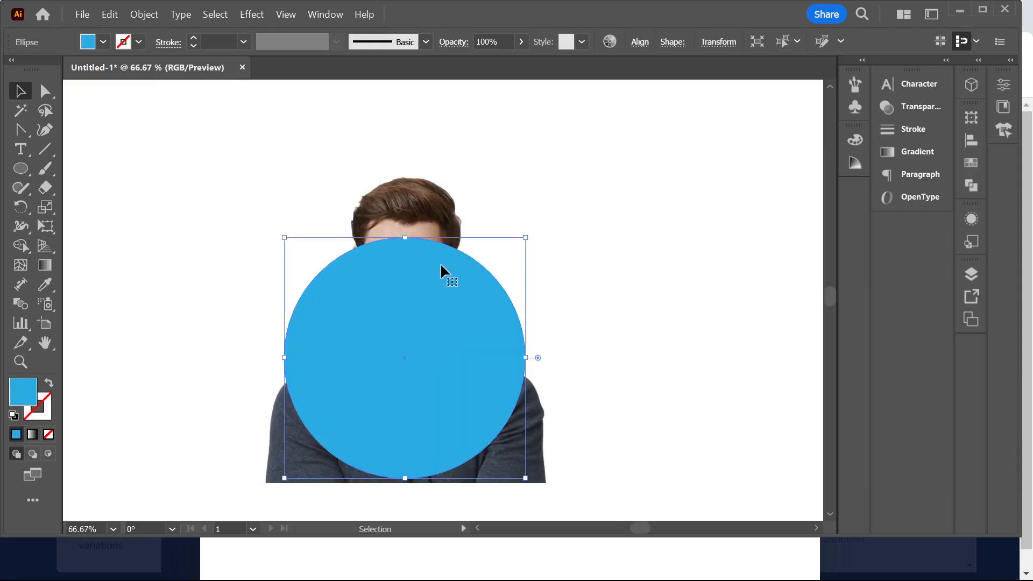
left_click(489, 245, "shift")
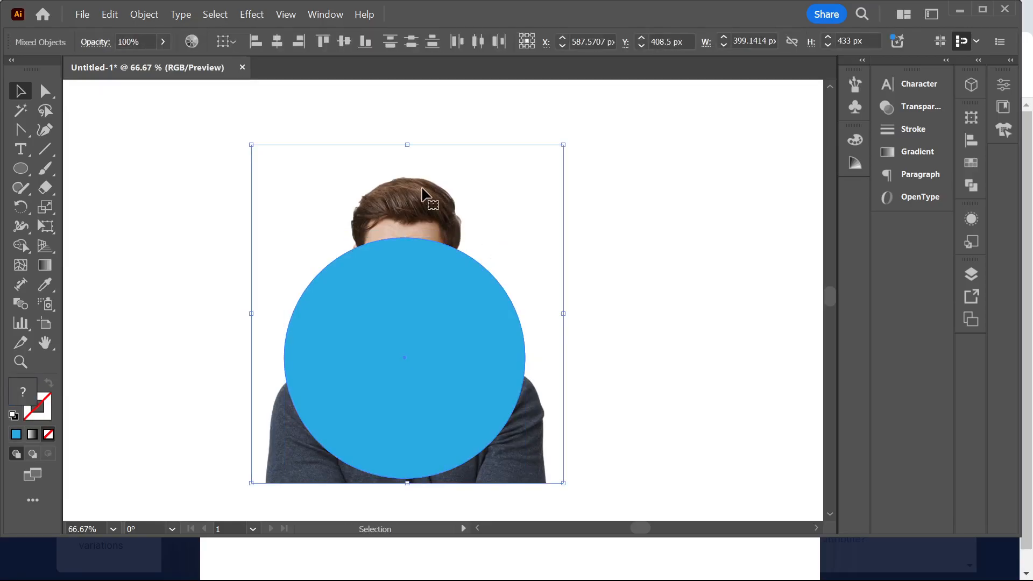
right_click(414, 347)
left_click(473, 383)
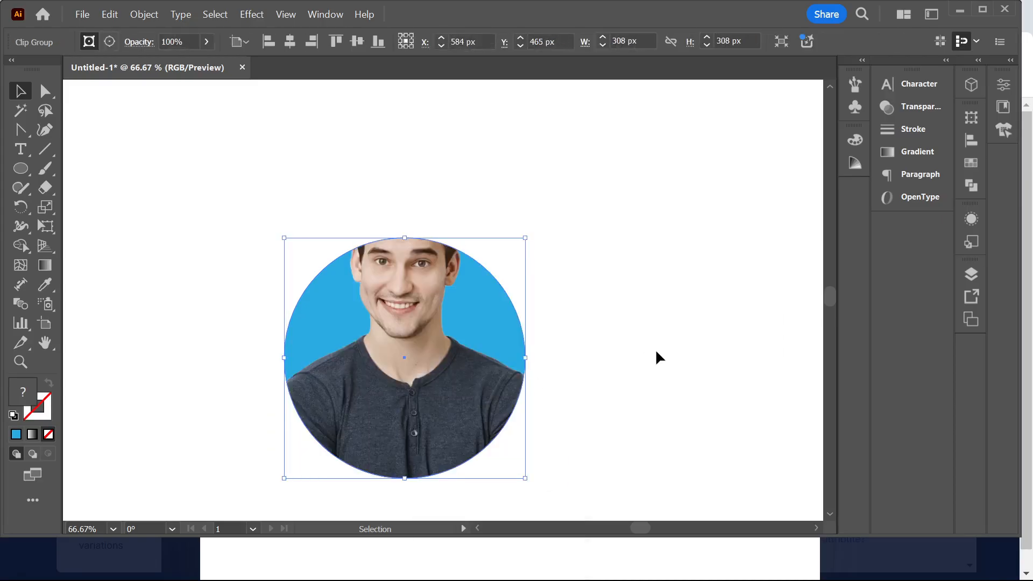
left_click(657, 352)
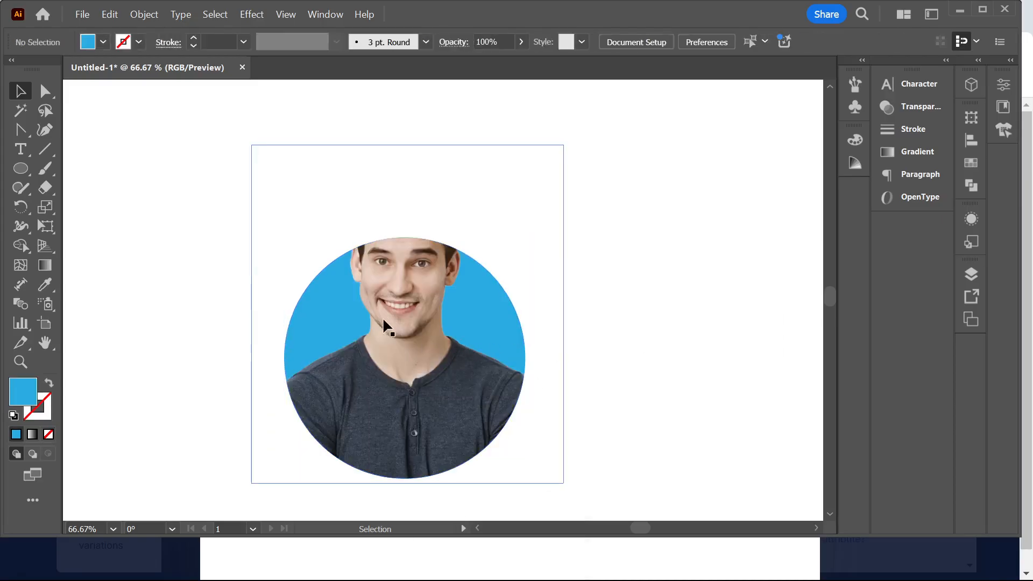
- Convert the uppermost anchor of the portrait's circular clipping path to a corner with the Anchor Point tool
left_click_drag(383, 317, 436, 334)
left_click(657, 299)
left_click(399, 305)
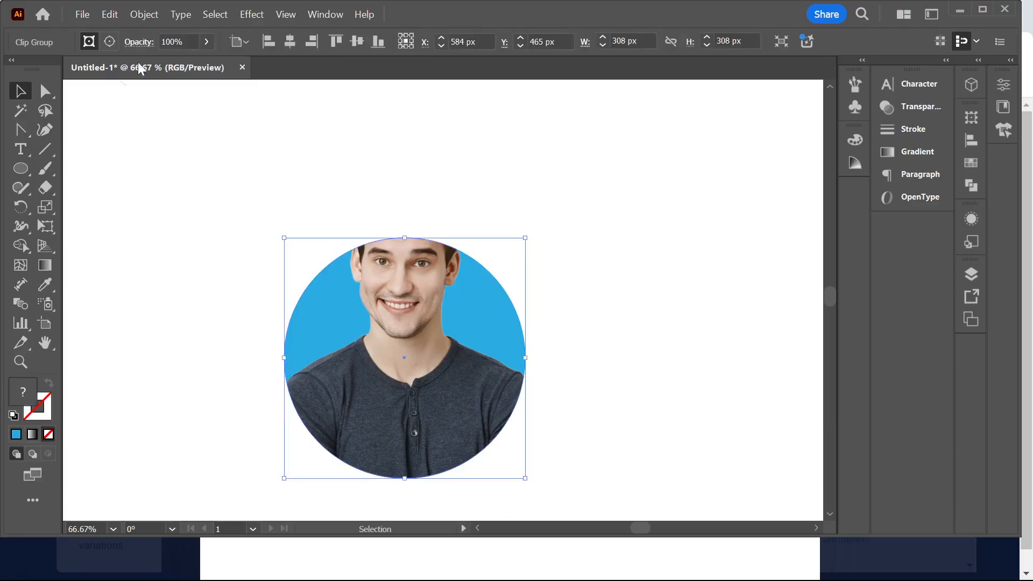
left_click(18, 130)
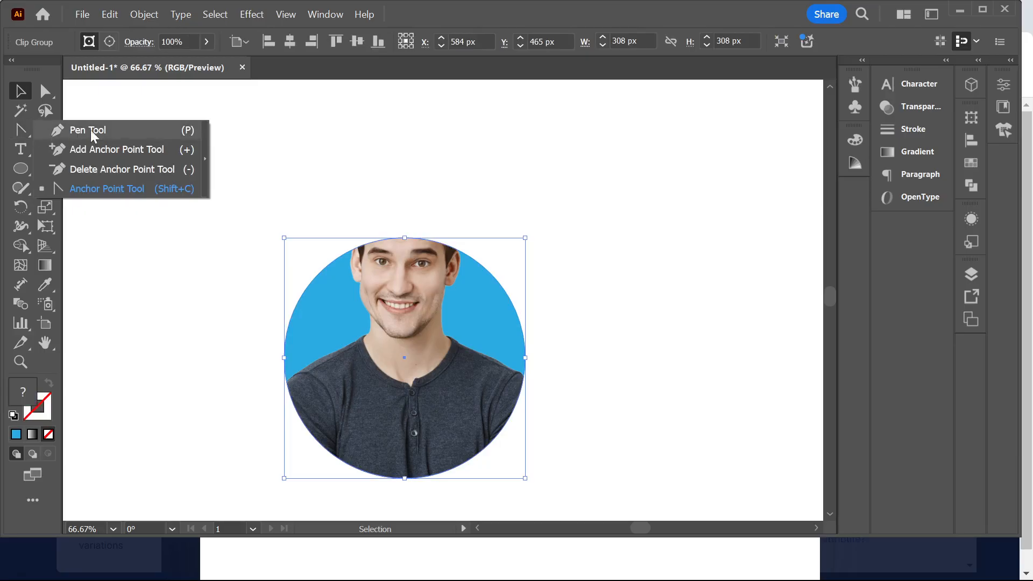
left_click(106, 189)
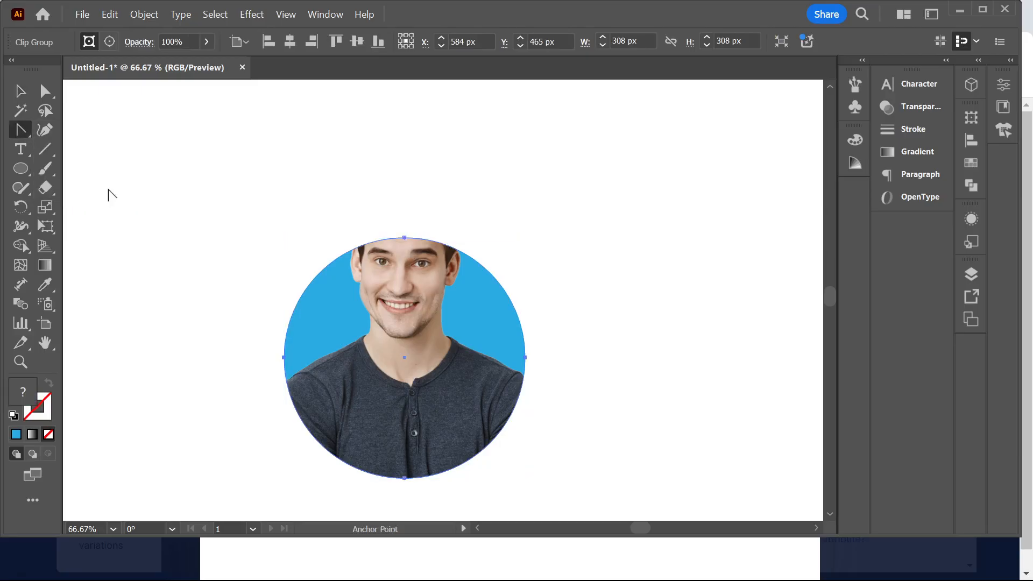
left_click(405, 237)
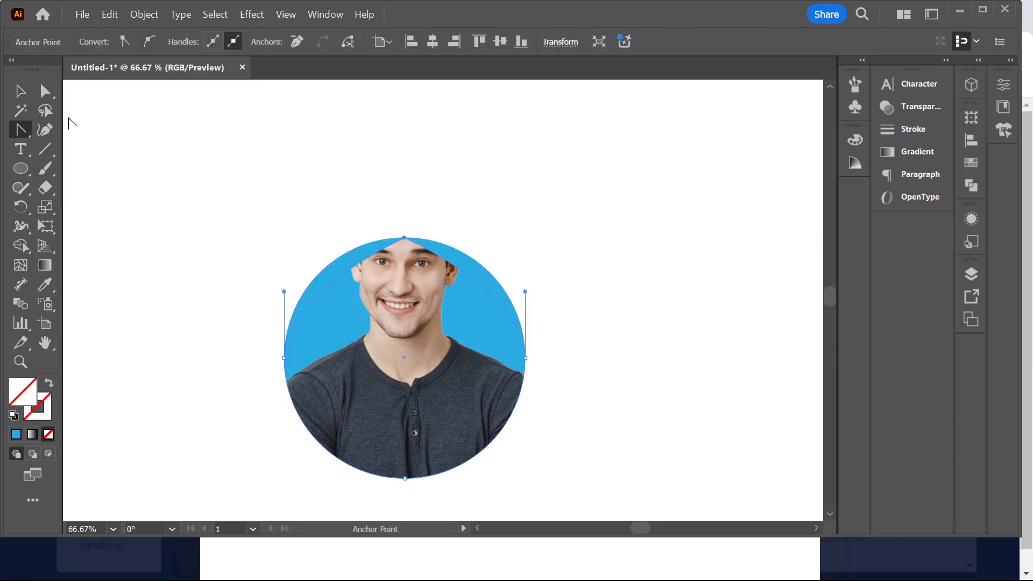
- Raise the clipping path's top anchor above the man's hair and round its corner, uncovering his whole head
left_click(45, 91)
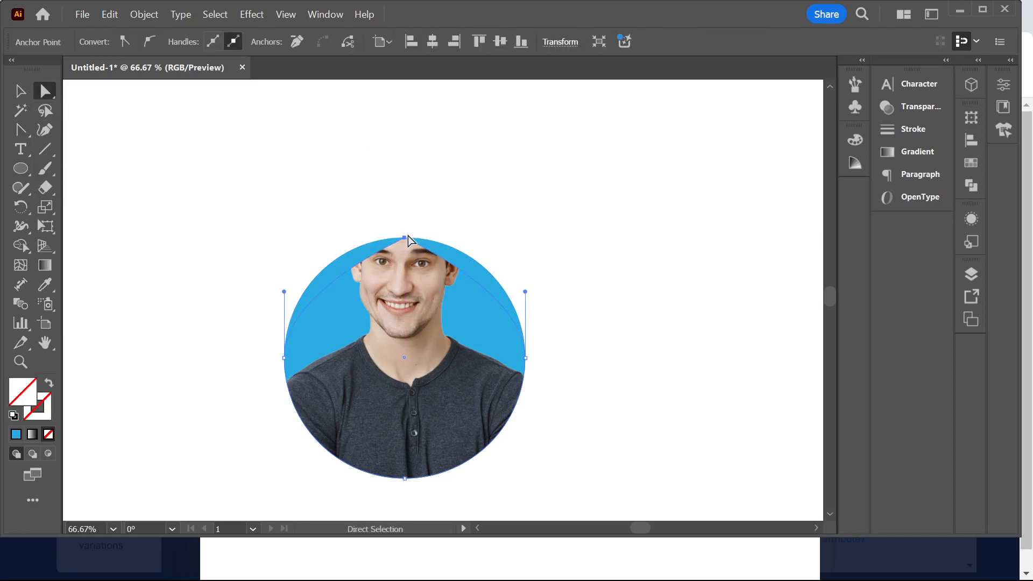
left_click_drag(405, 237, 397, 216)
left_click(632, 185)
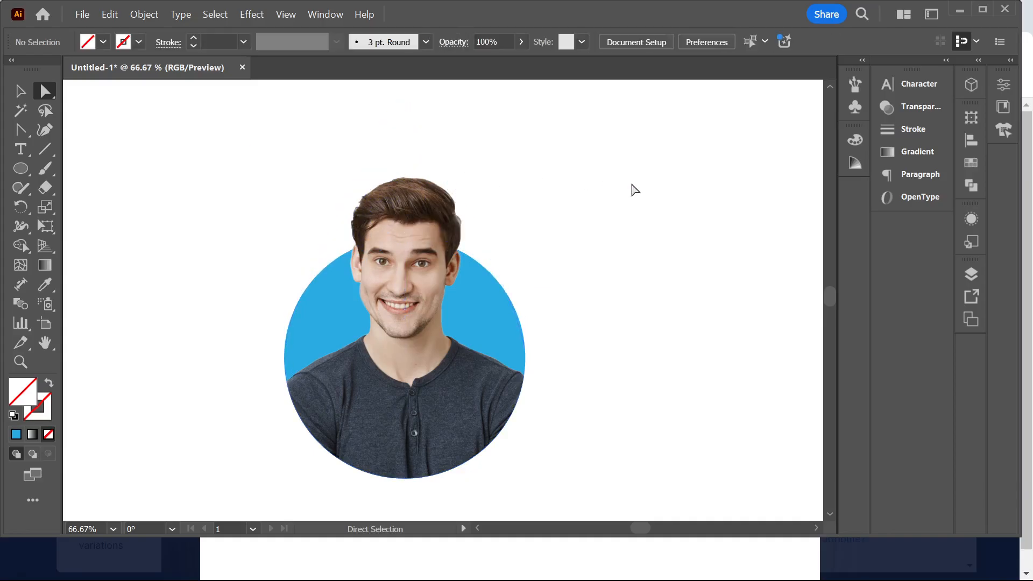
- Group the masked portrait with the blue circle and move the group right and down on the artboard
left_click(21, 91)
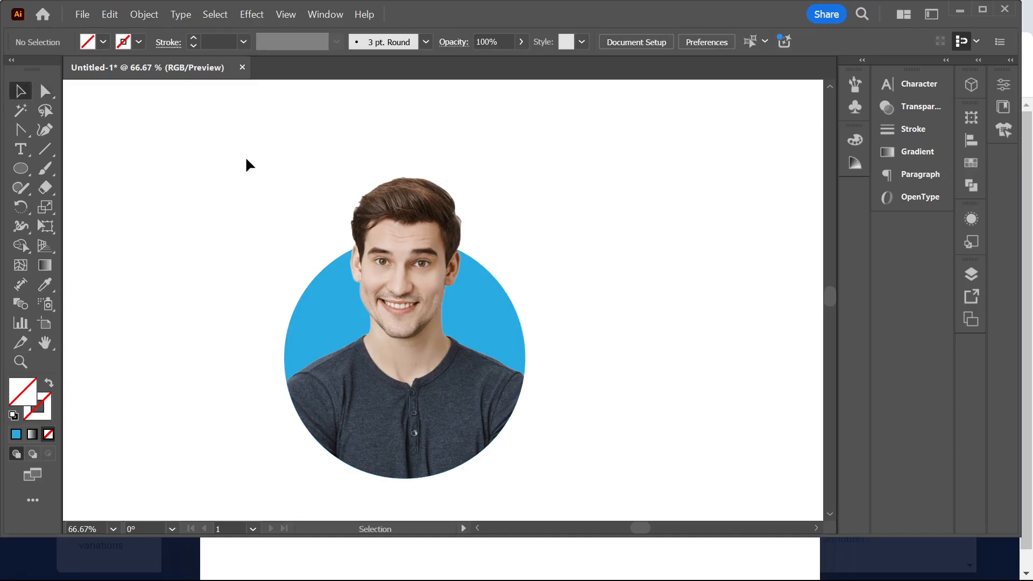
scroll(256, 156, "down", 1)
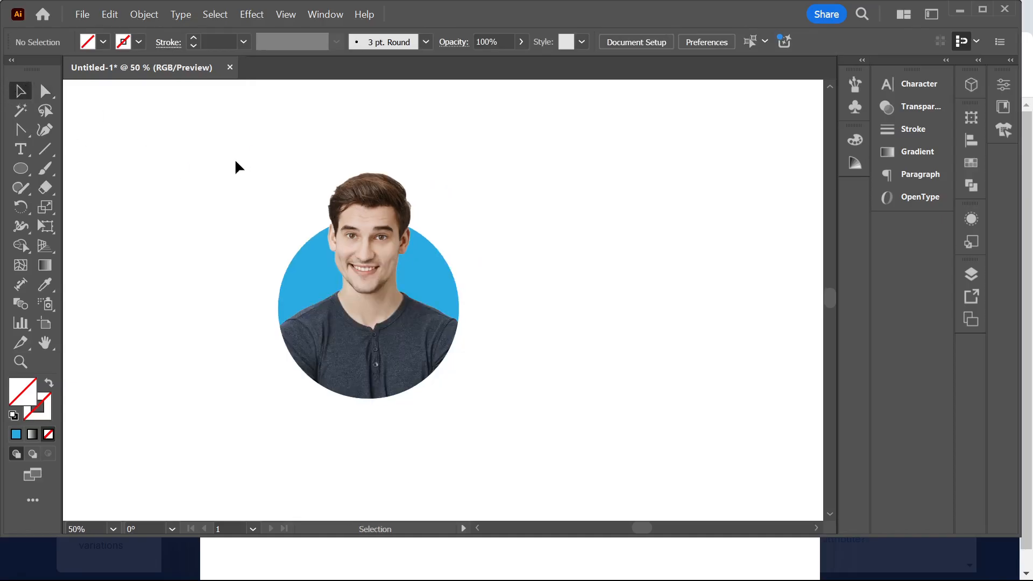
left_click_drag(236, 162, 601, 431)
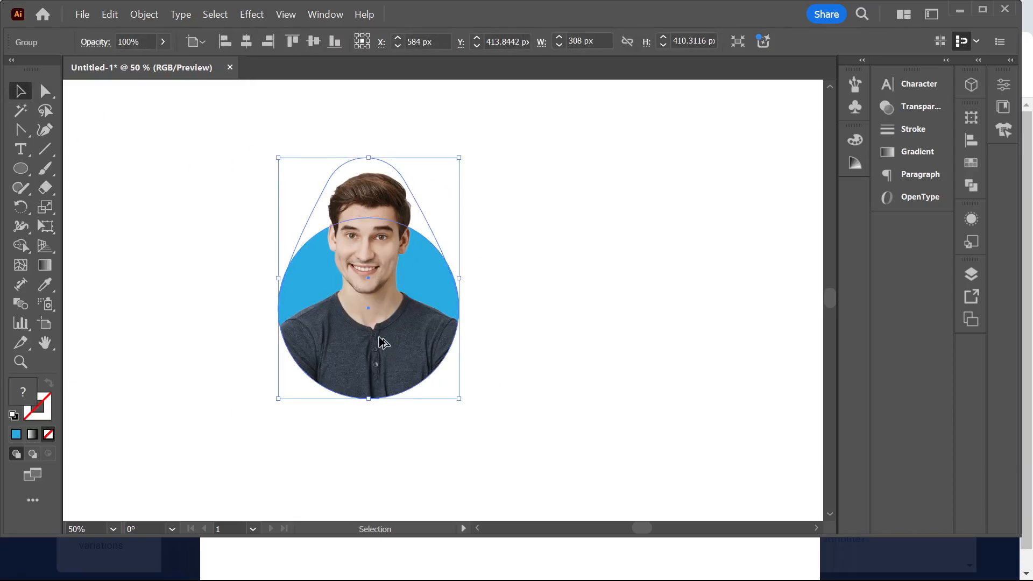
scroll(381, 342, "down", 1)
left_click(428, 338)
left_click_drag(369, 321, 554, 359)
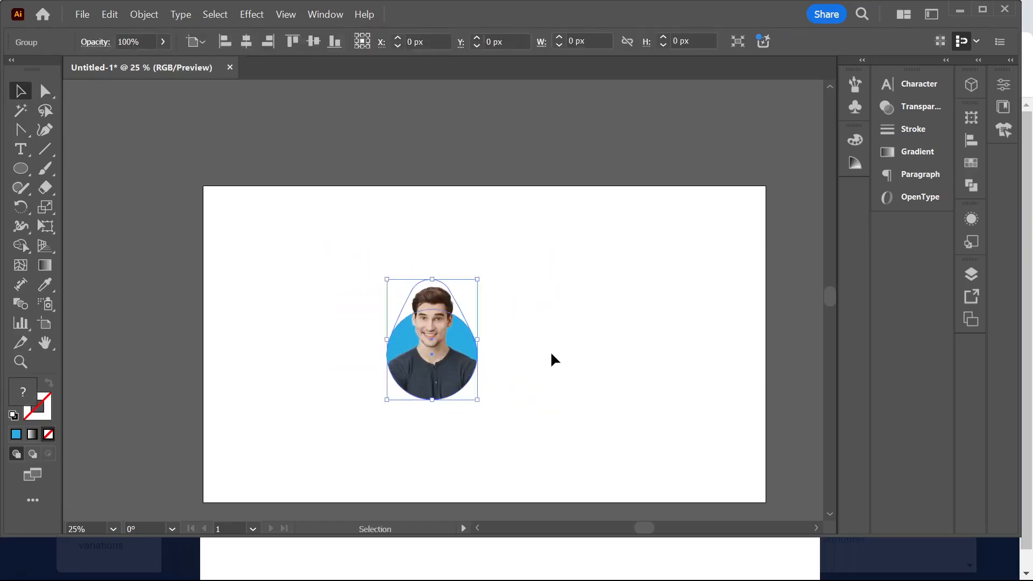
left_click(551, 354)
scroll(486, 380, "up", 3)
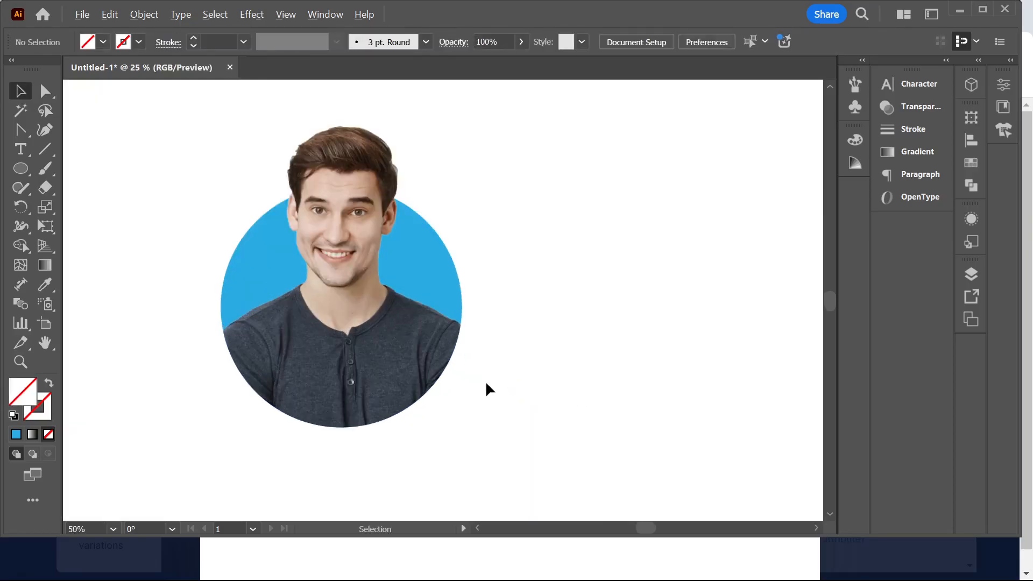
left_click(459, 278)
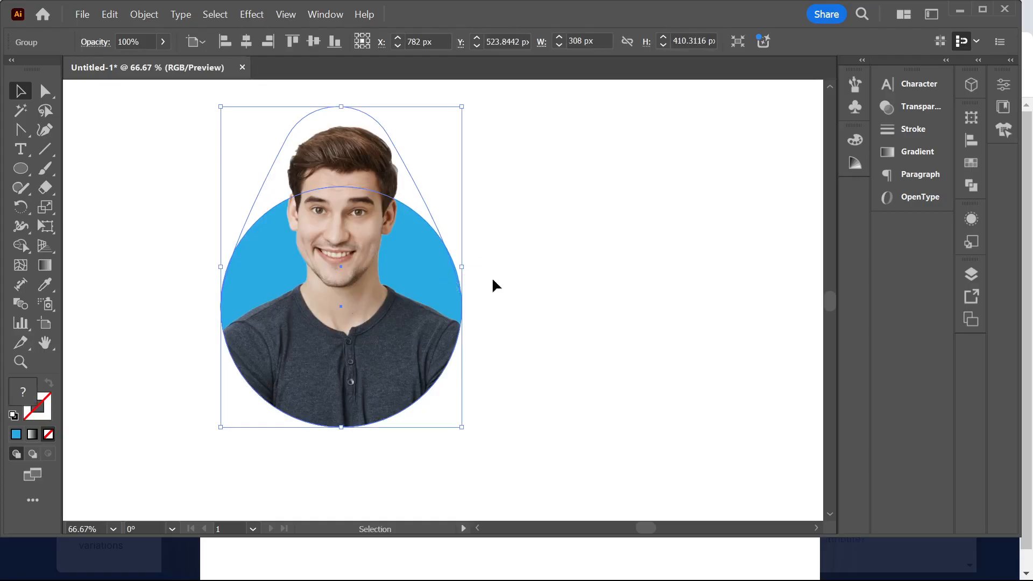
key("a")
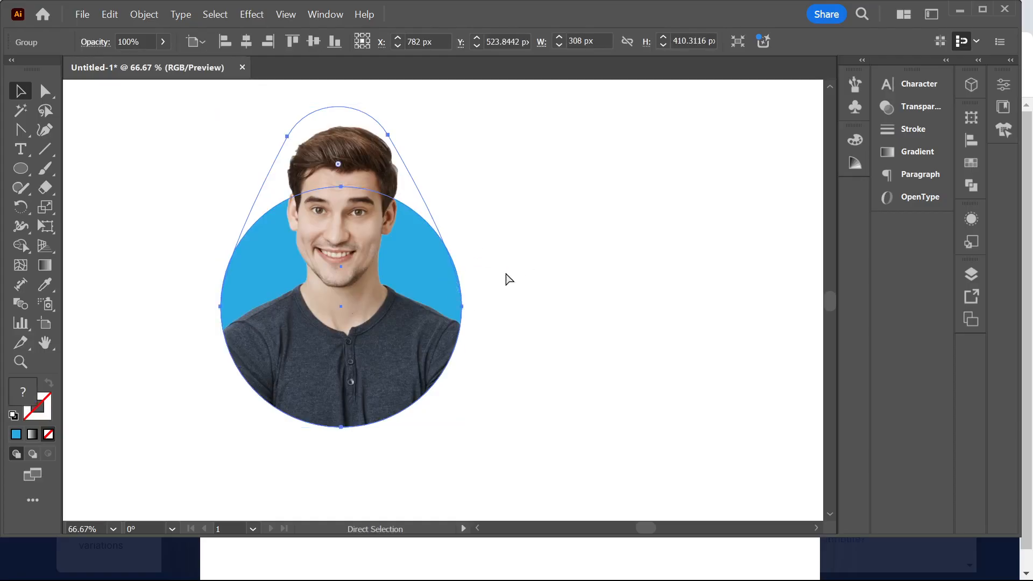
right_click(397, 288)
left_click(570, 308)
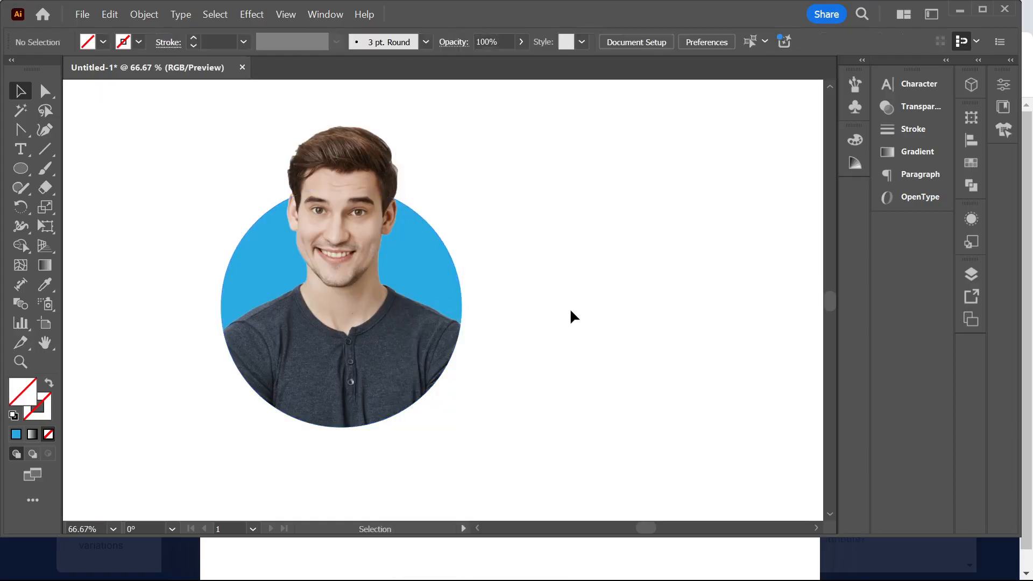
- Try moving the masked portrait right and down off the blue circle, and undo the move
key("v")
left_click(427, 263)
left_click_drag(342, 267, 400, 321)
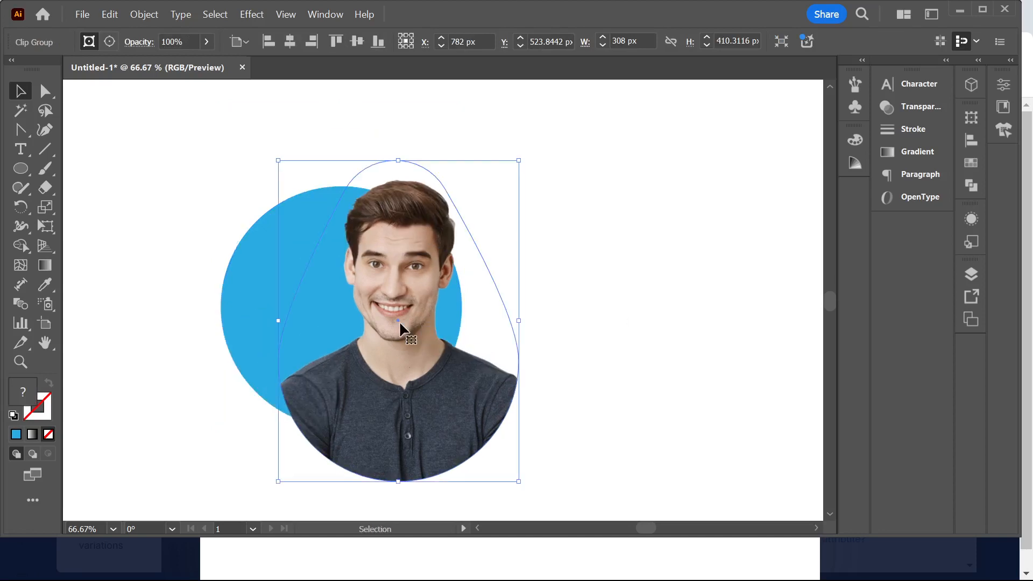
key("a")
key("ctrl+z")
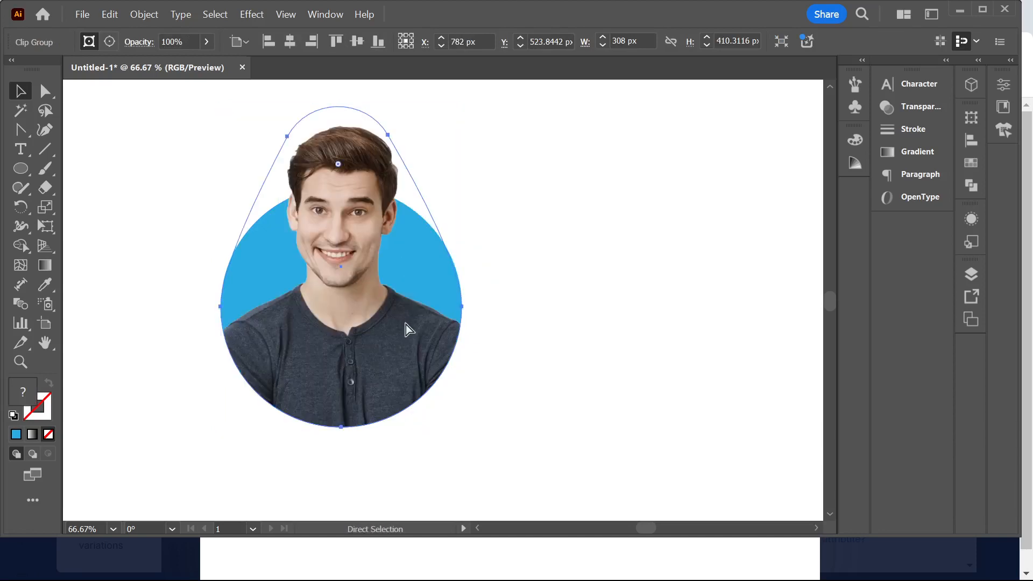
- Try shifting the man's image inside its clipping mask in isolation mode, undo the shift and exit isolation
key("v")
left_click(524, 312)
left_click(433, 285)
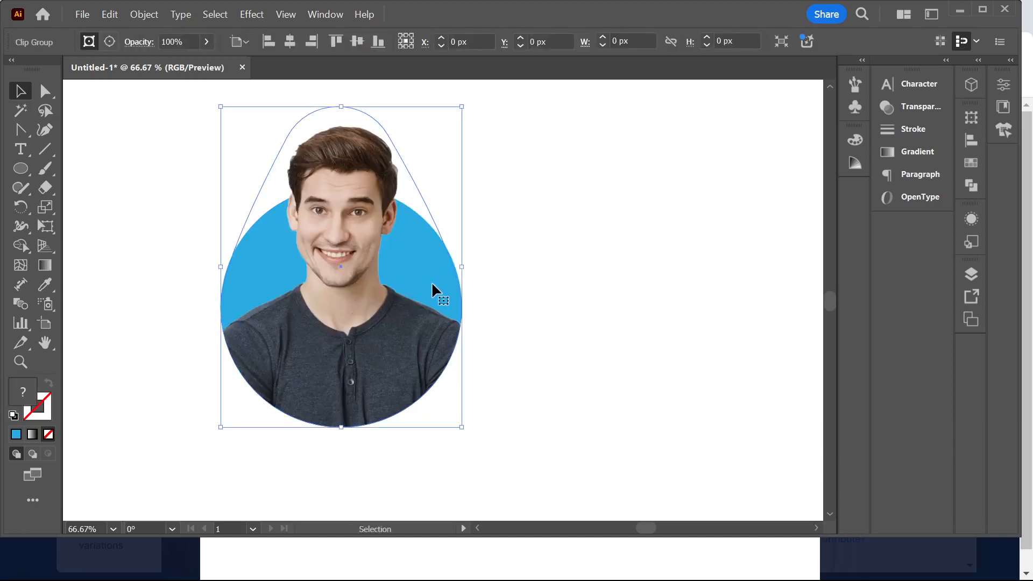
double_click(416, 269)
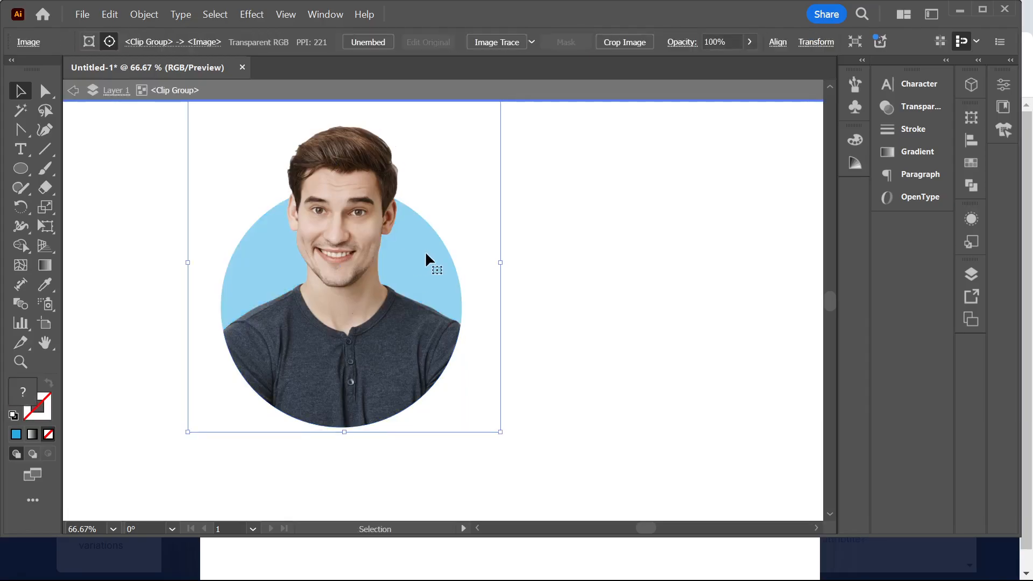
left_click_drag(416, 247, 443, 260)
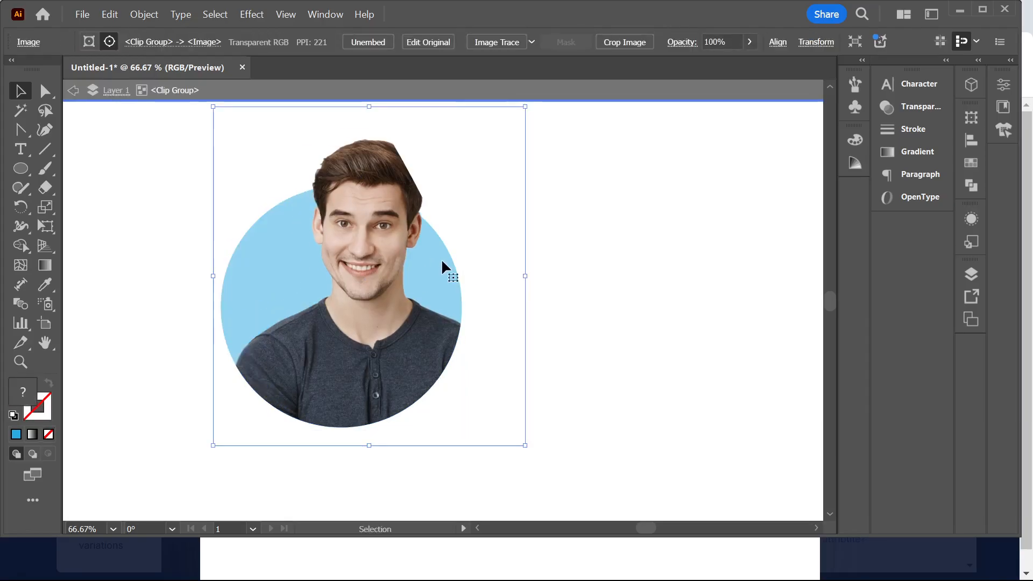
key("ctrl+z")
left_click(556, 95)
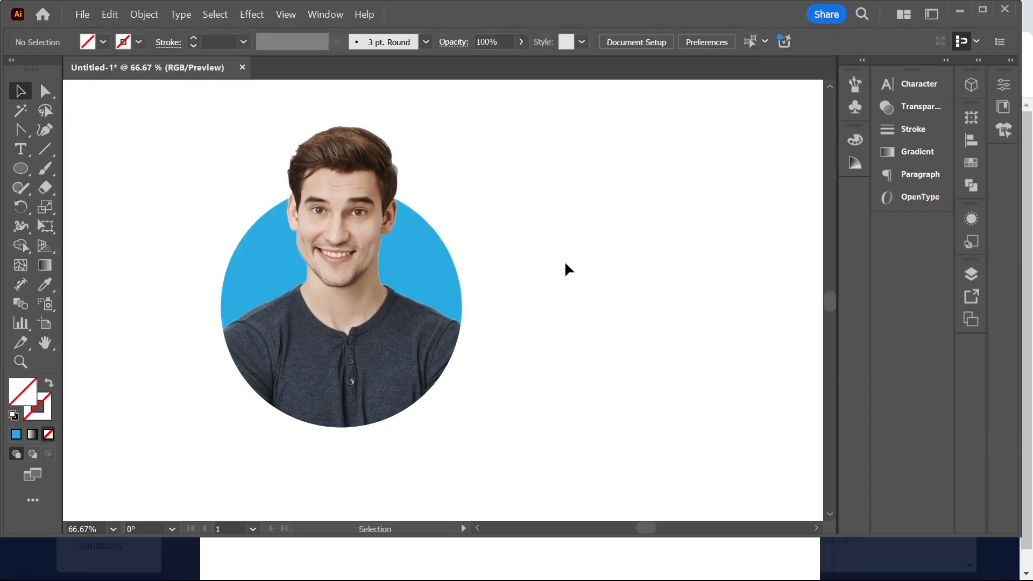
- Give the blue circle behind the man a 4 pt black stroke
left_click(395, 271)
key("ctrl+shift+a")
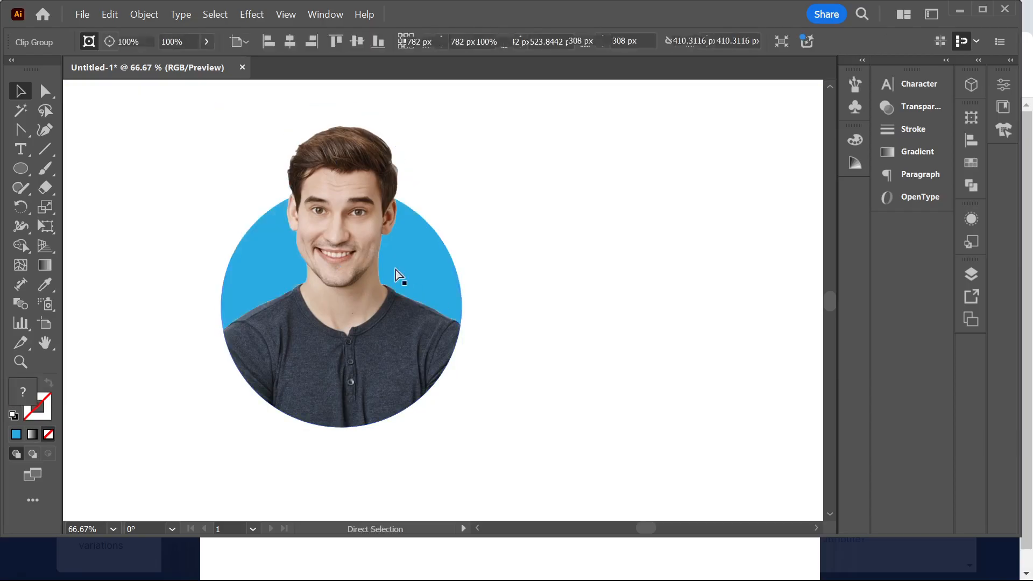
left_click(436, 262)
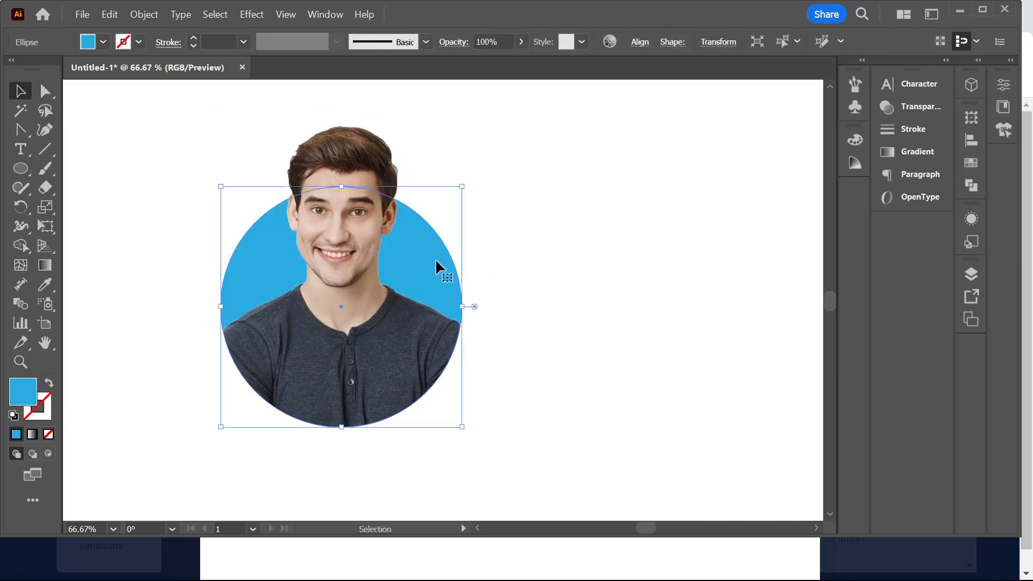
left_click(191, 36)
left_click(192, 36)
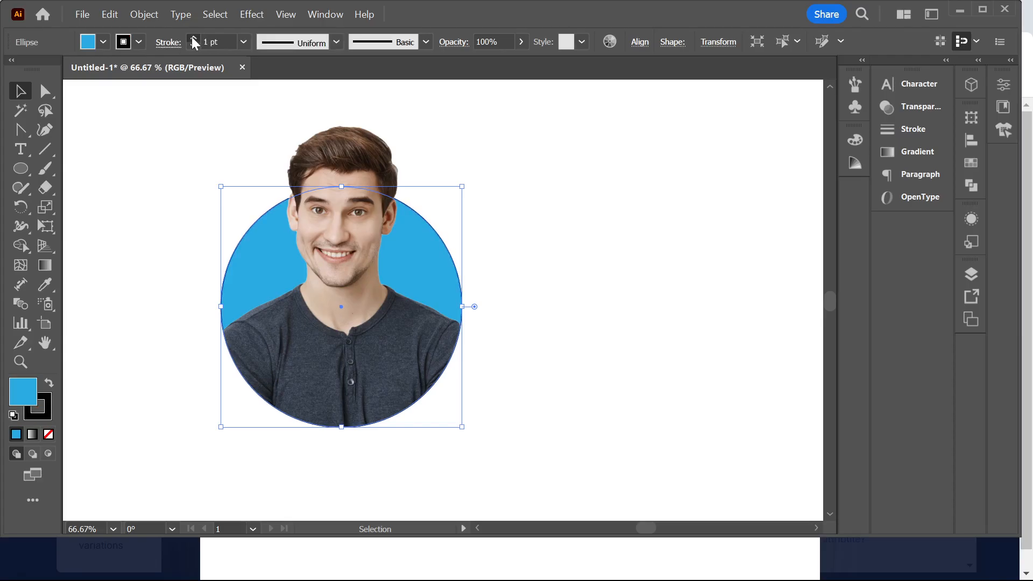
left_click(192, 36)
left_click(191, 37)
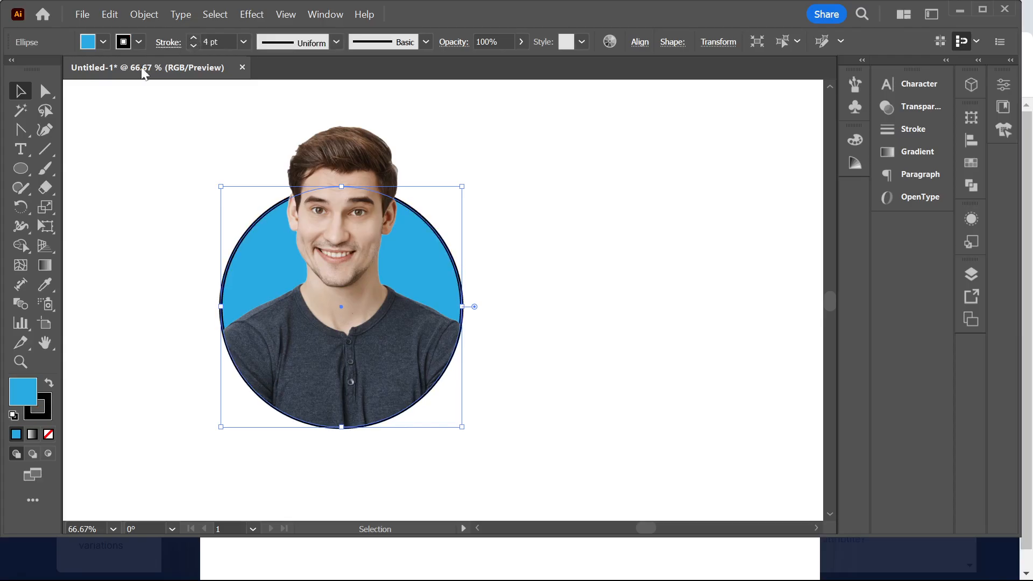
left_click(550, 211)
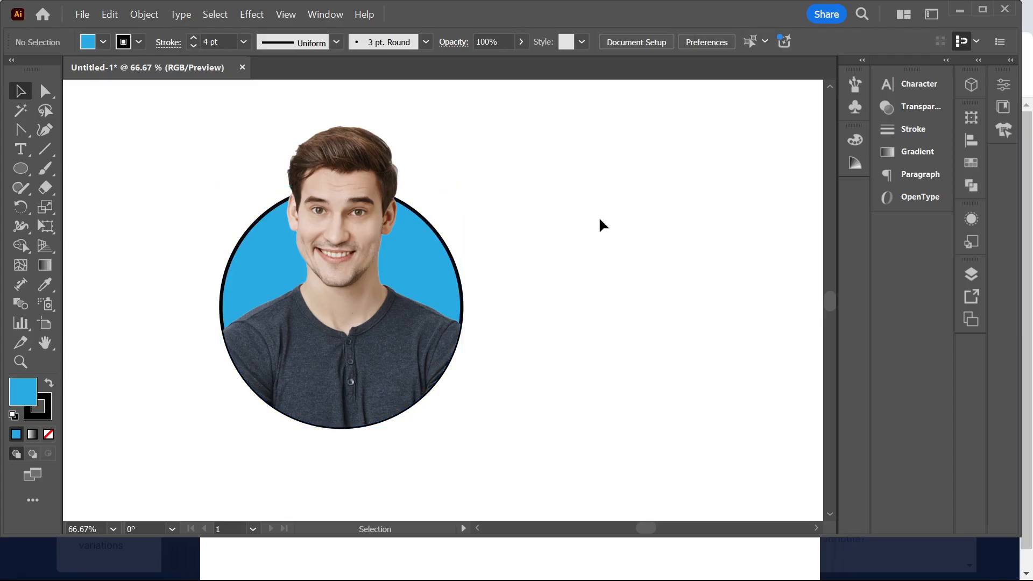
- Try moving the portrait artwork to the right, and undo the move
scroll(599, 217, "down", 1)
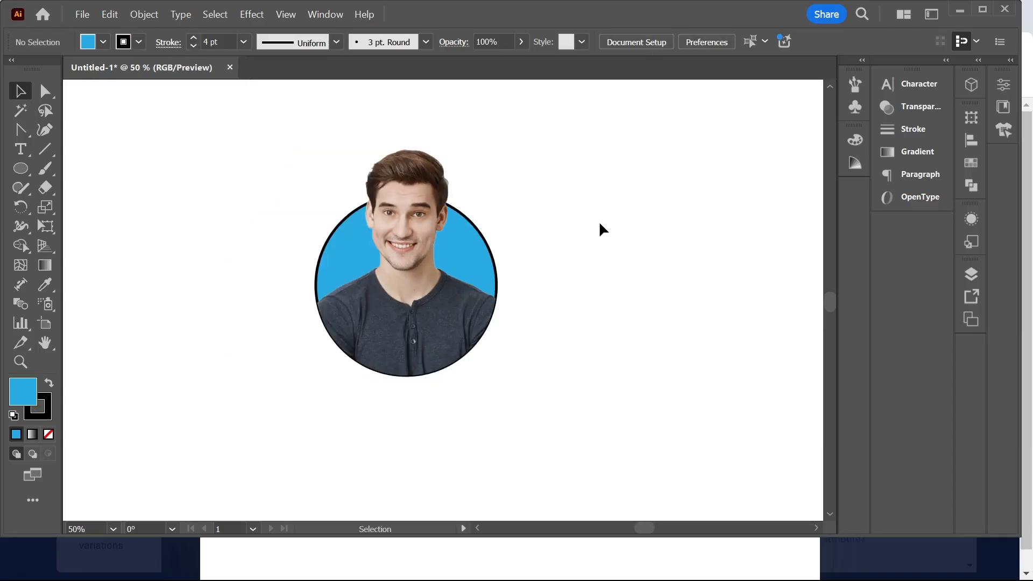
scroll(557, 237, "up", 1)
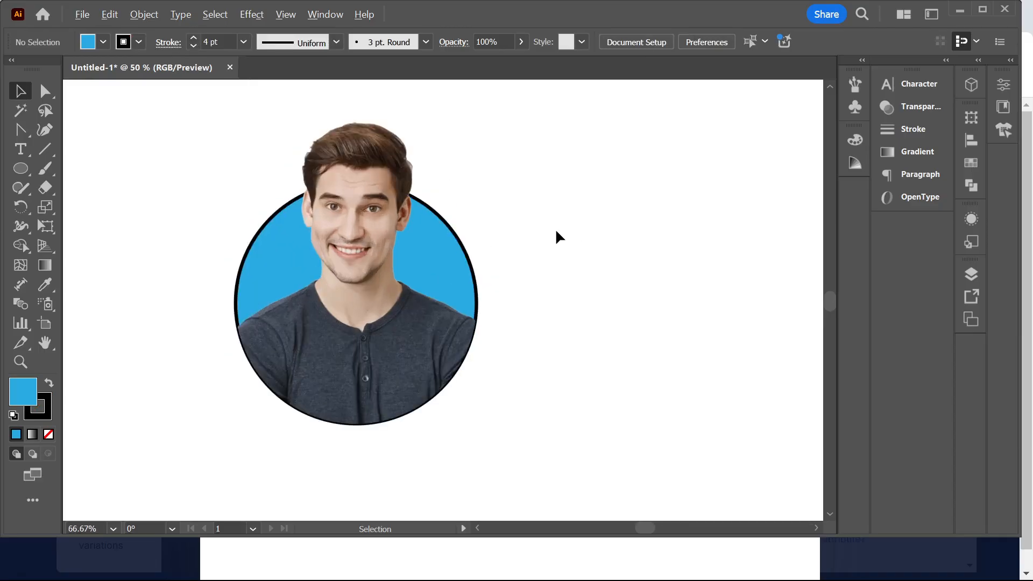
scroll(557, 236, "down", 1)
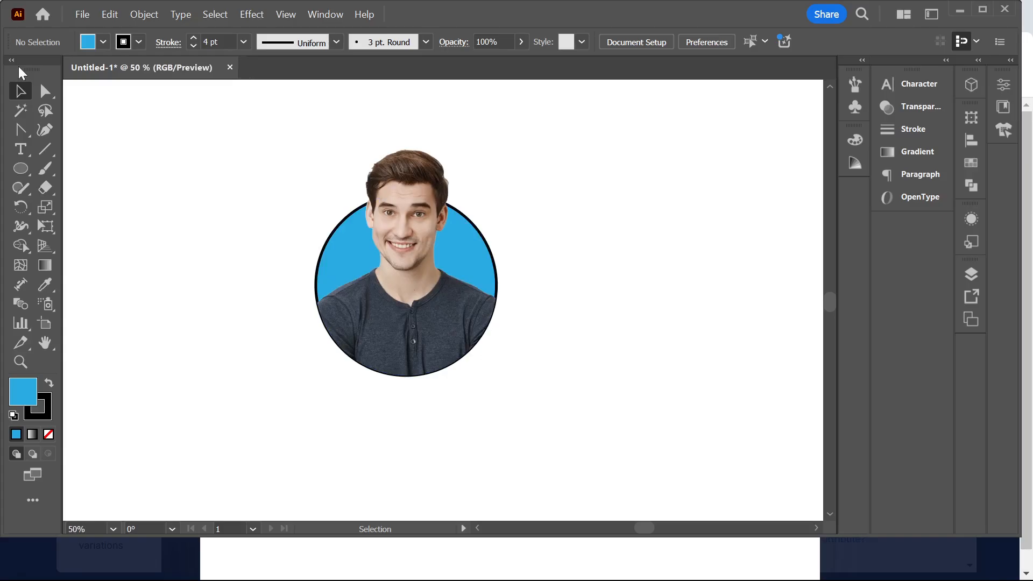
left_click_drag(291, 180, 533, 375)
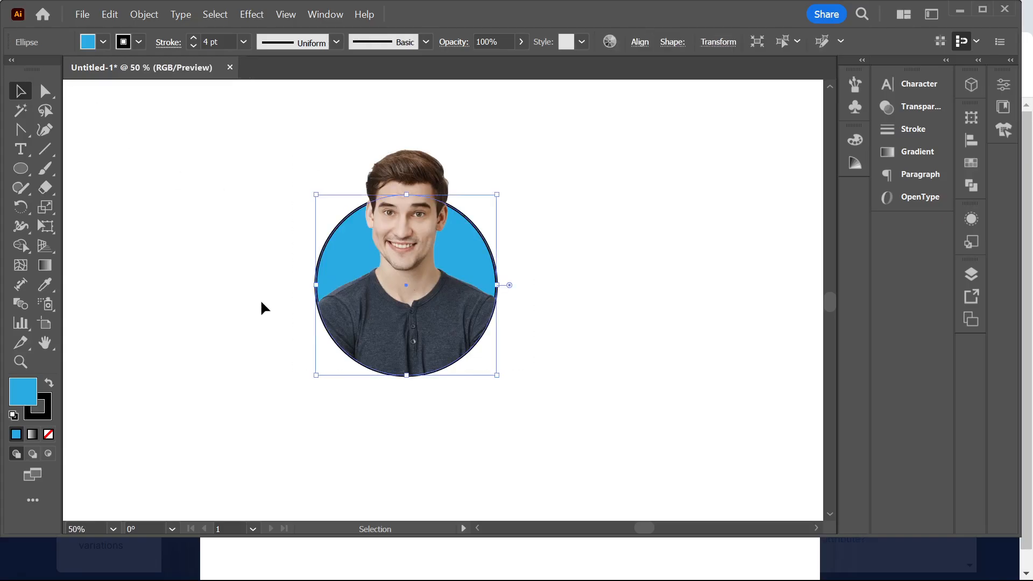
scroll(261, 302, "down", 1)
left_click_drag(316, 299, 425, 284)
key("ctrl+z")
left_click(566, 291)
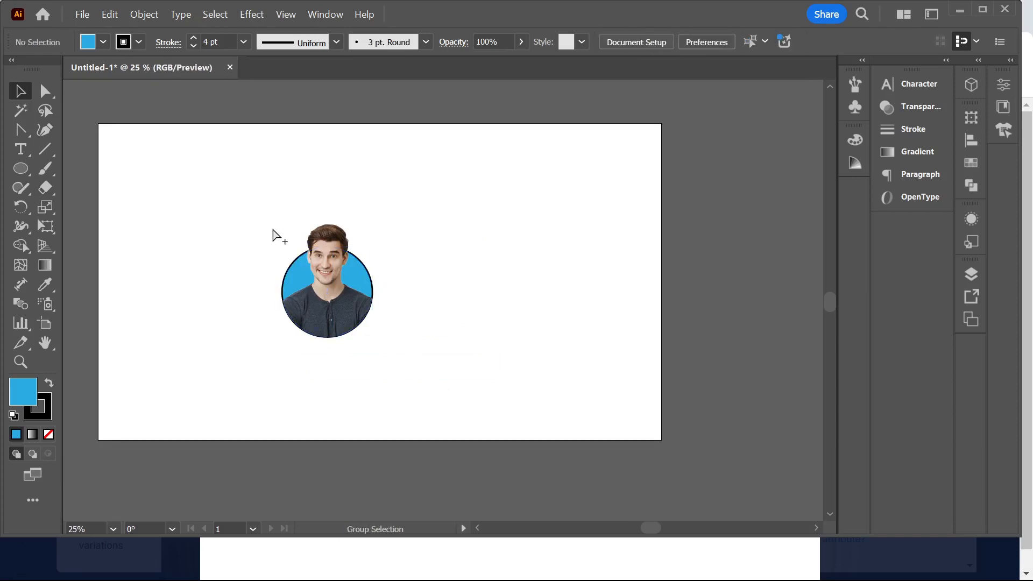
- Move the masked portrait together with its blue circle off the artboard, beyond its right edge
left_click(272, 230)
left_click(267, 222)
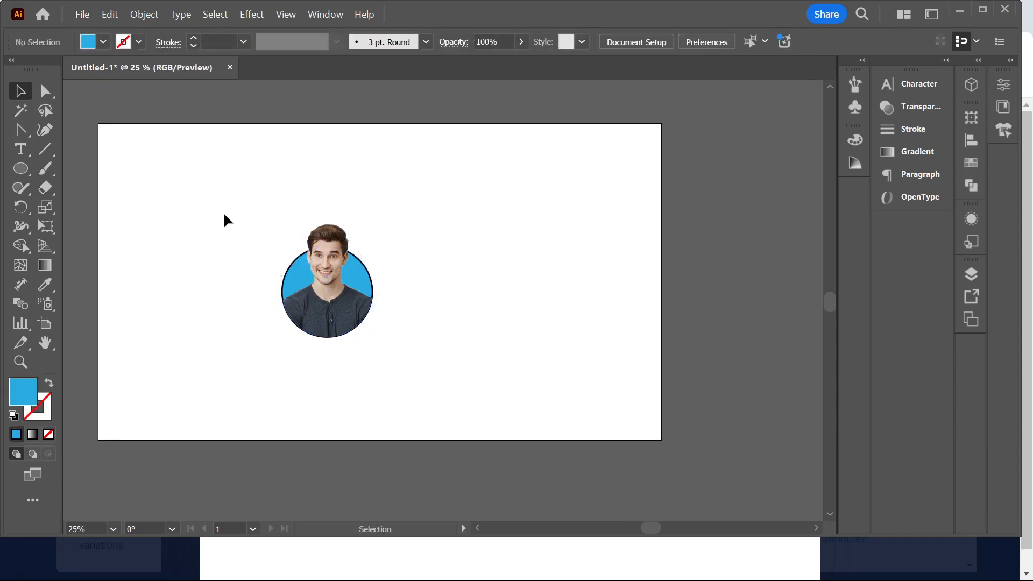
left_click_drag(223, 213, 434, 364)
left_click_drag(339, 296, 755, 264)
left_click(572, 374)
left_click_drag(305, 309, 344, 330)
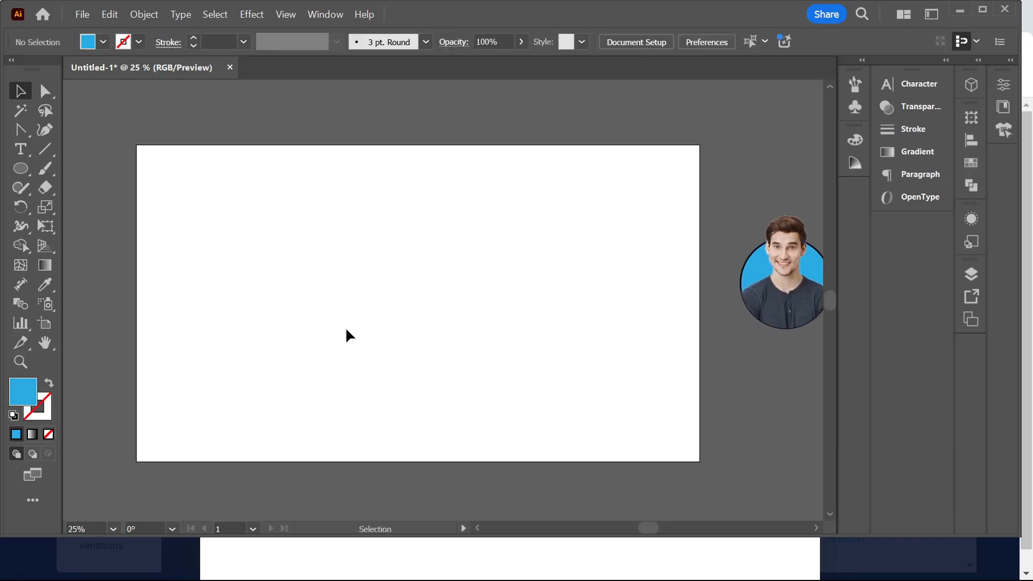
- Draw a tall, narrow blue rectangle left of the artboard's centre with the Rectangle tool
scroll(386, 367, "up", 1)
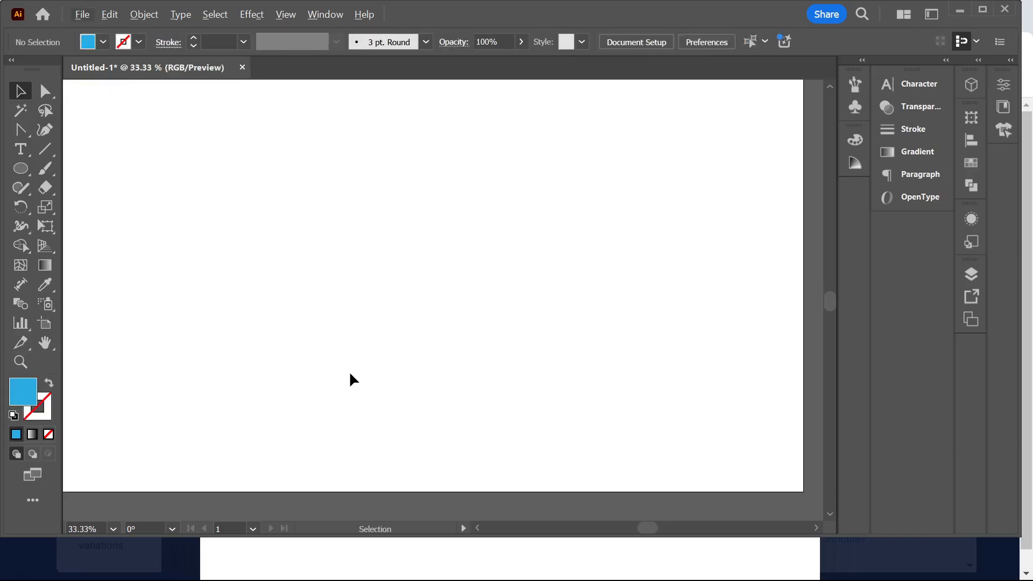
scroll(330, 317, "down", 1)
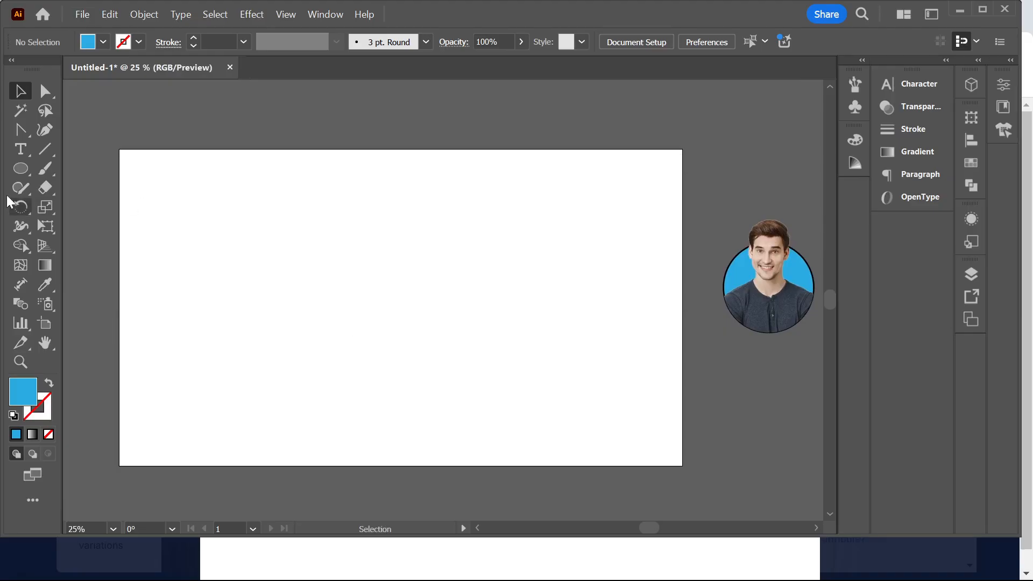
left_click(20, 173)
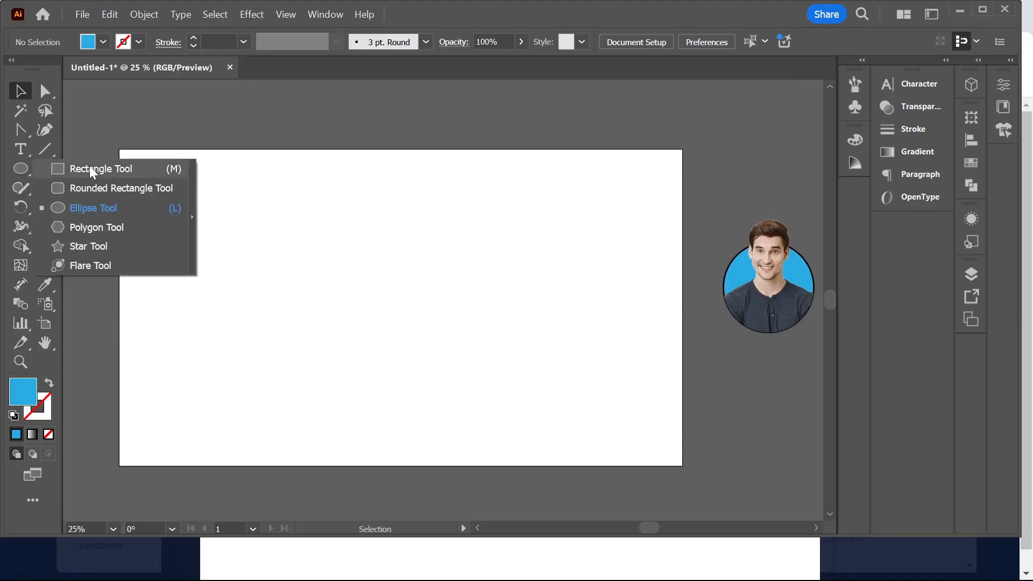
left_click(91, 169)
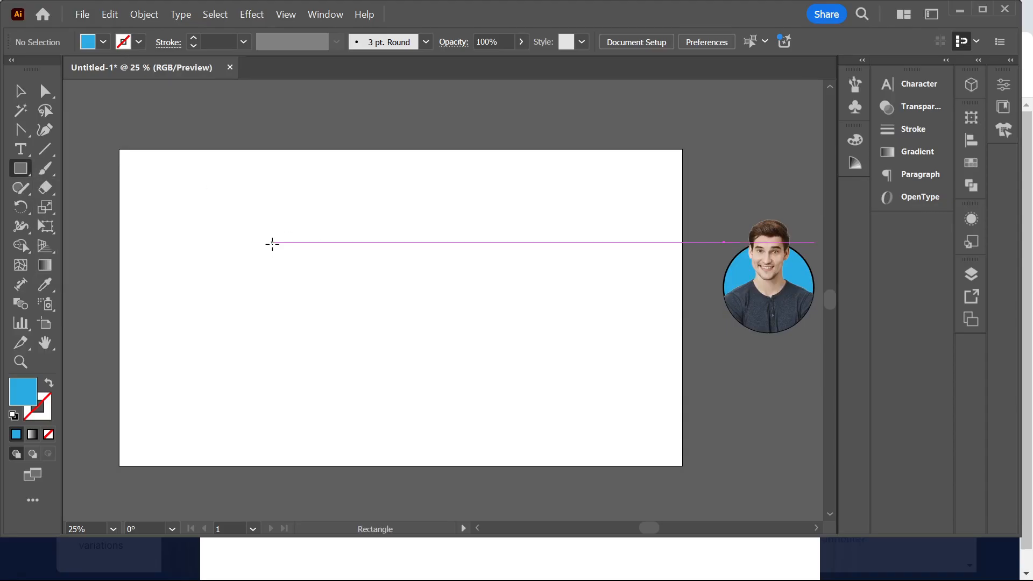
left_click_drag(273, 243, 314, 354)
left_click(20, 91)
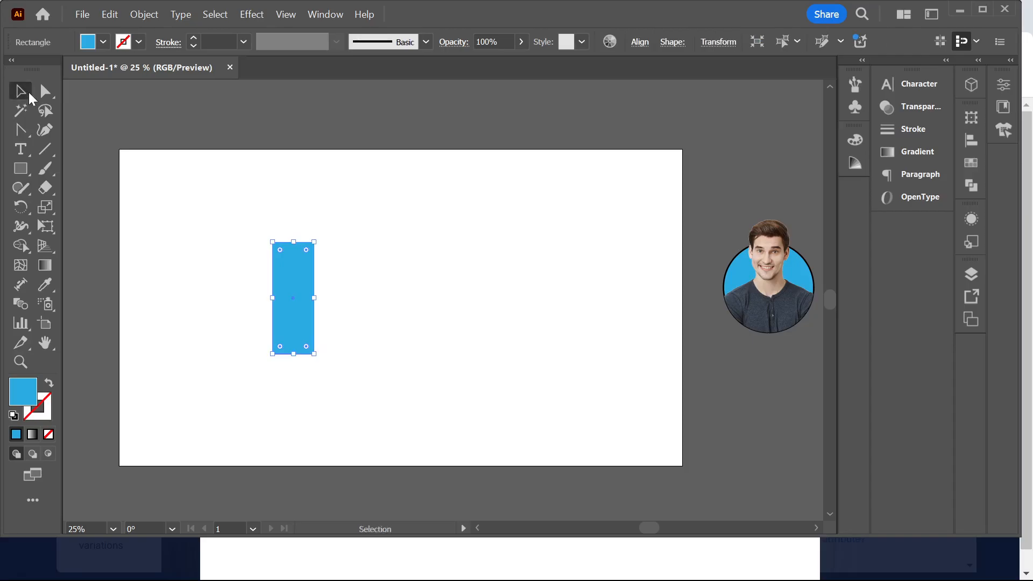
left_click(374, 273)
- Duplicate the rectangle to the right with a narrow gap and repeat the transform four times to make a row of six rectangles
scroll(337, 310, "up", 1)
scroll(337, 310, "down", 1)
scroll(337, 310, "up", 2)
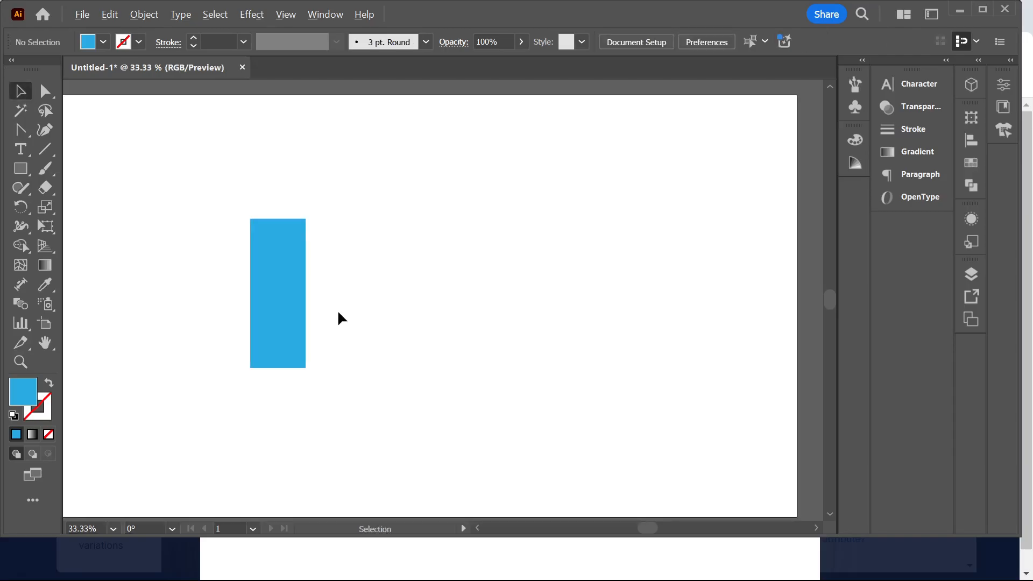
left_click_drag(287, 318, 361, 315)
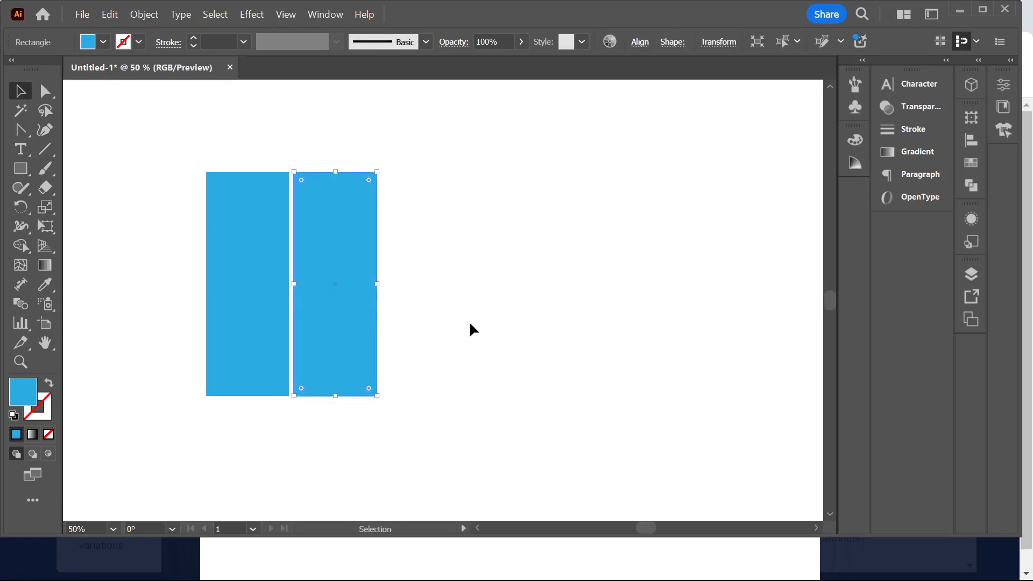
key("ctrl")
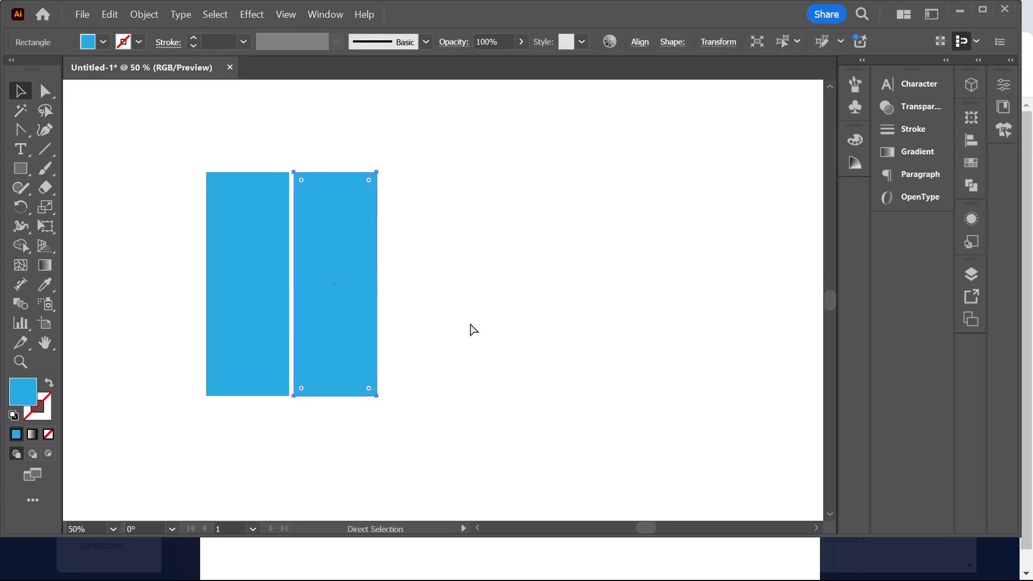
key("ctrl+d")
key("ctrl+d")
key("ctrl+d")
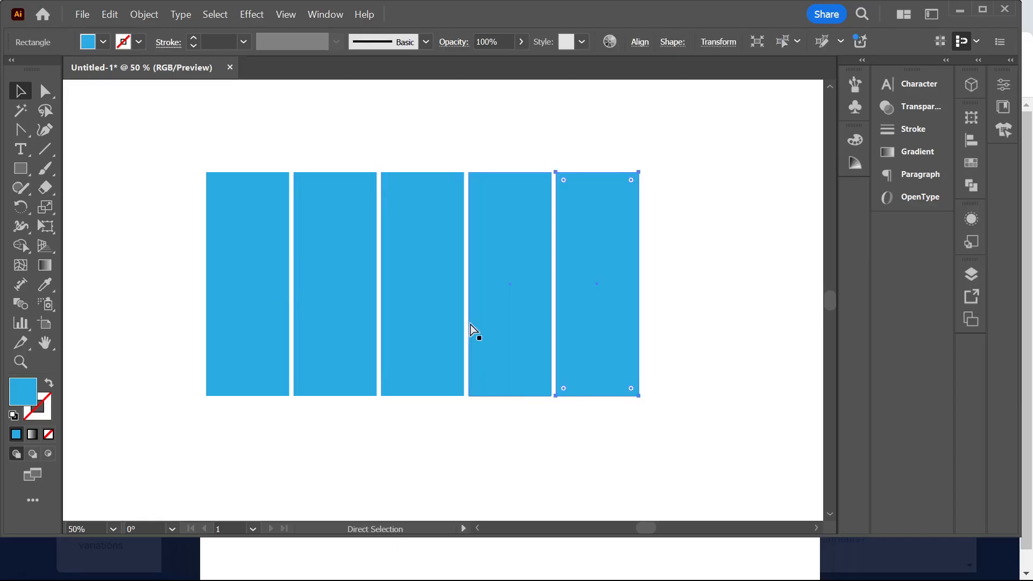
key("ctrl+d")
left_click(536, 438)
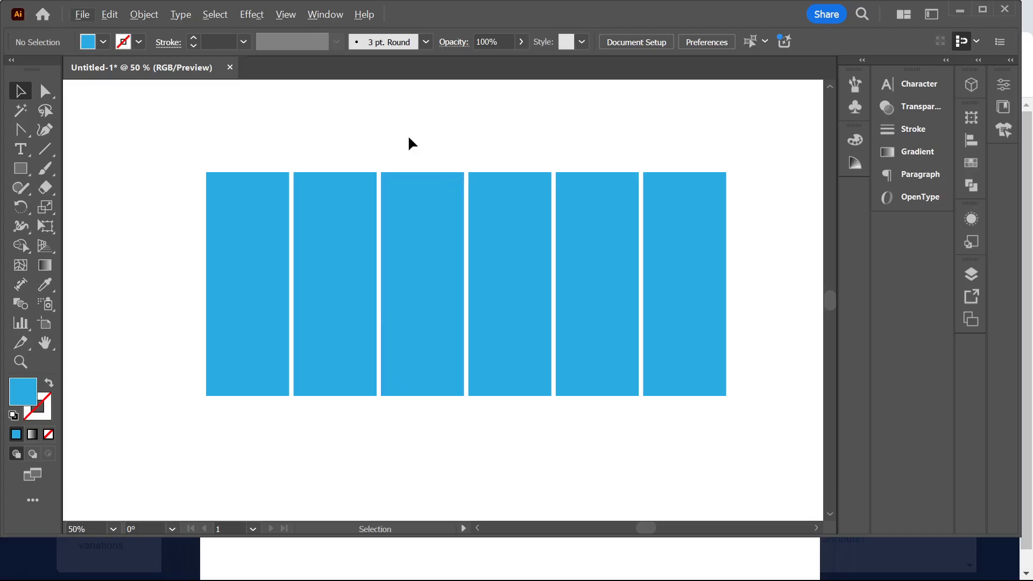
- Stretch the two middle rectangles equally upward and downward beyond the neighbouring ones
left_click_drag(495, 213, 502, 219)
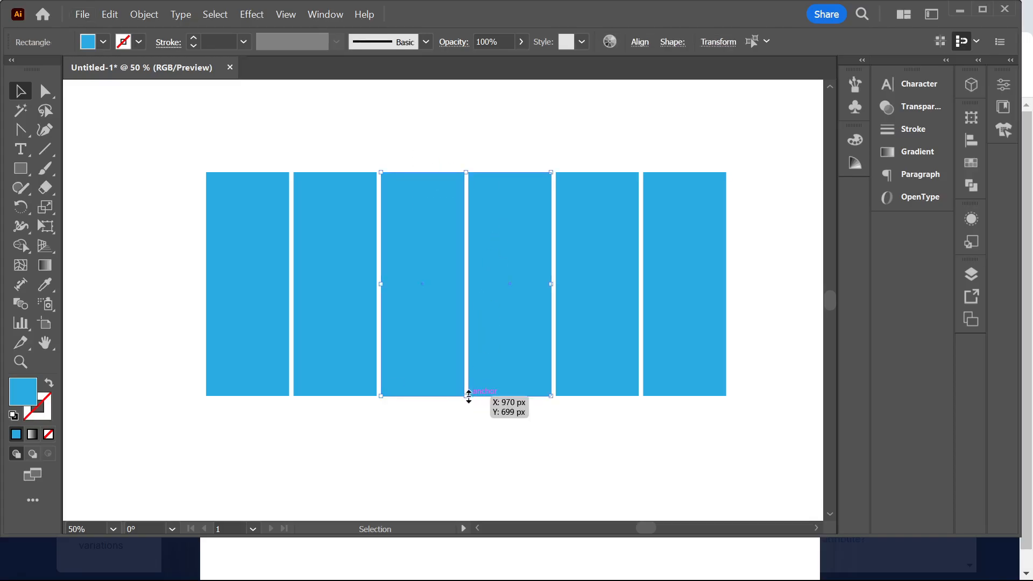
left_click_drag(468, 396, 468, 417)
left_click(502, 470)
scroll(372, 465, "down", 1)
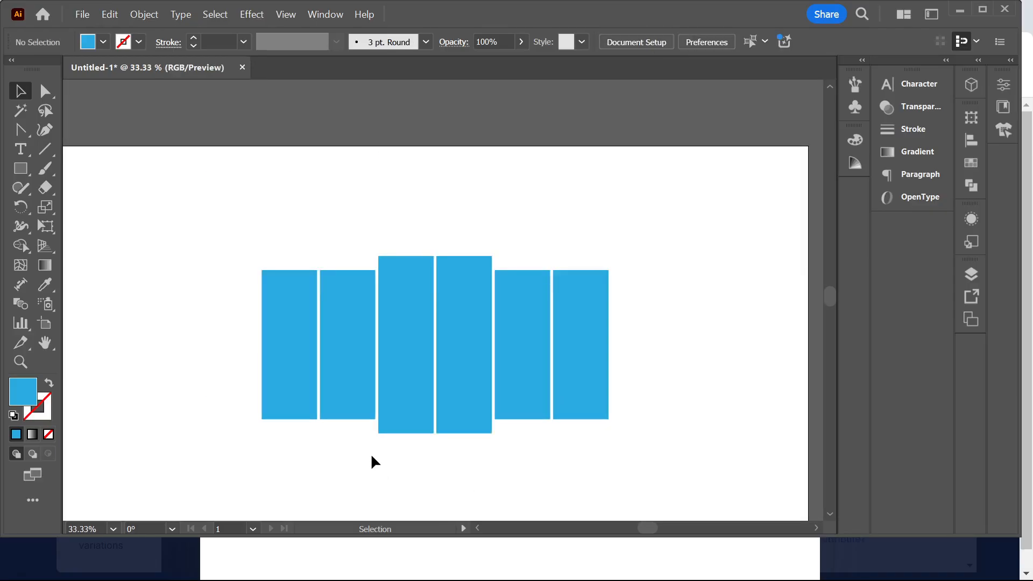
left_click_drag(450, 253, 497, 256)
left_click_drag(437, 437, 436, 433)
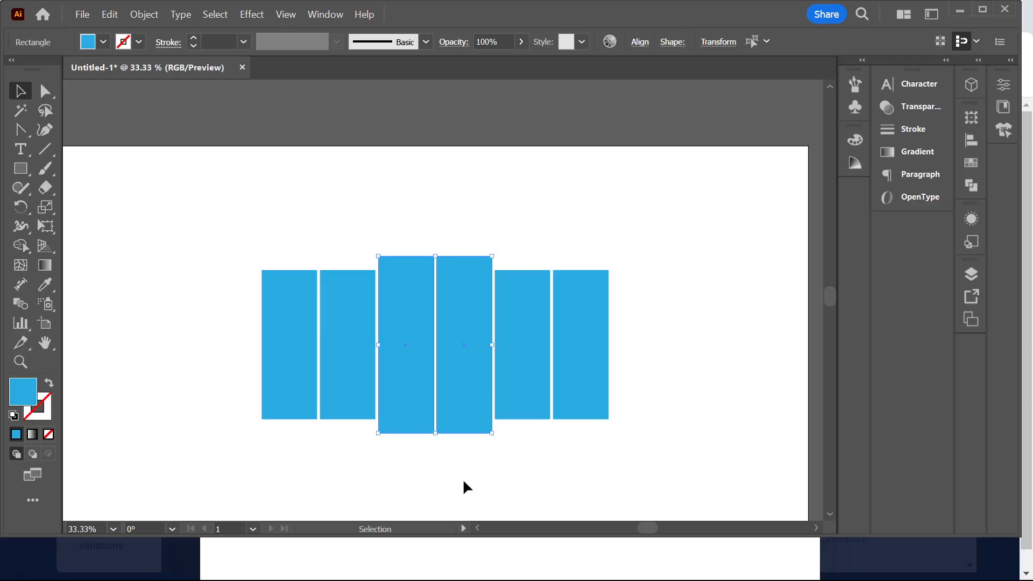
left_click(215, 263)
left_click_drag(224, 255, 363, 288)
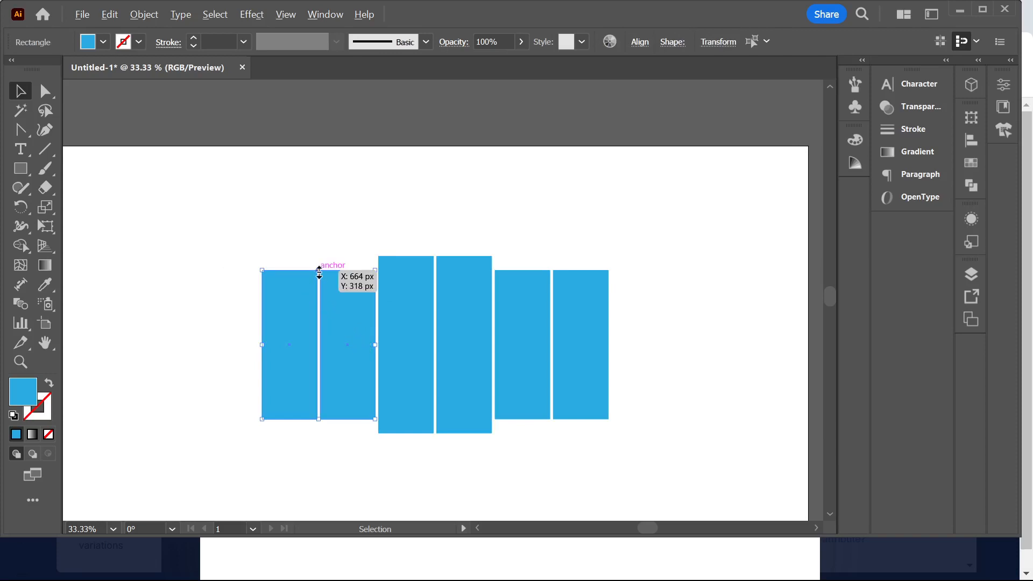
key("alt")
left_click(679, 253)
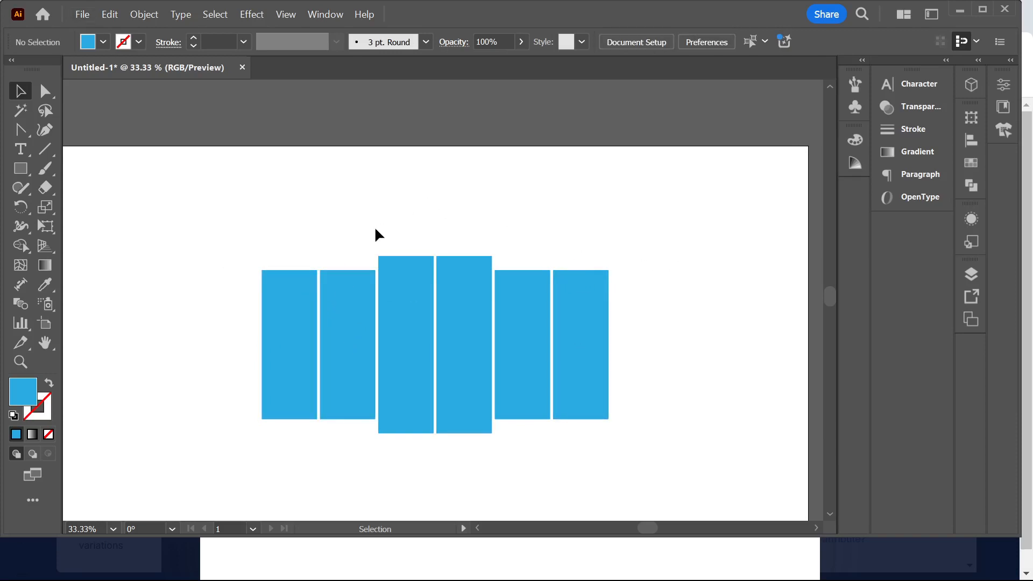
- Lengthen the two middle rectangles slightly more at both ends, keeping them centred on the row
left_click_drag(498, 256, 499, 257)
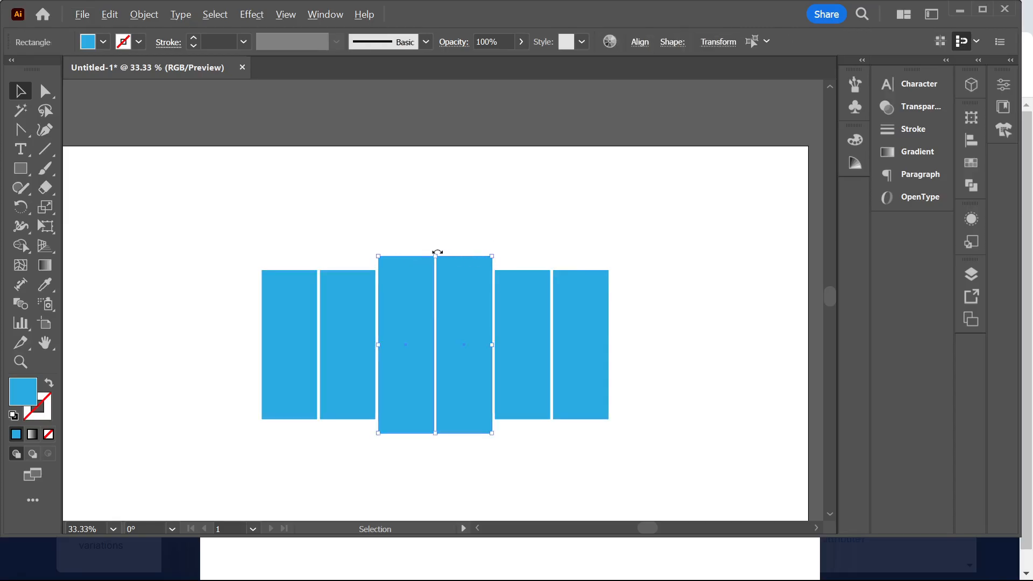
left_click_drag(438, 255, 438, 253)
left_click(489, 212)
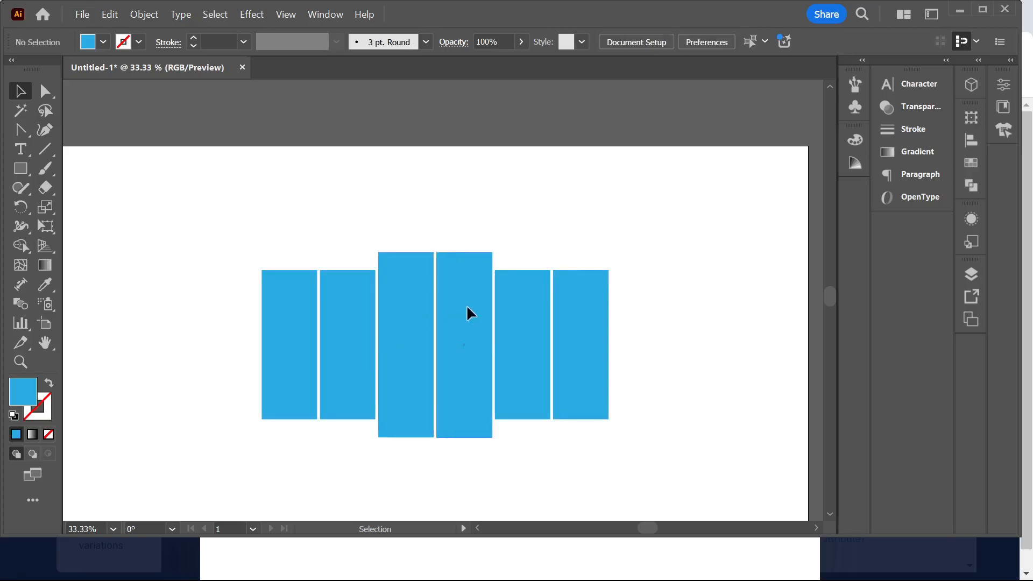
left_click(468, 311)
left_click(639, 318)
scroll(276, 255, "right", 1)
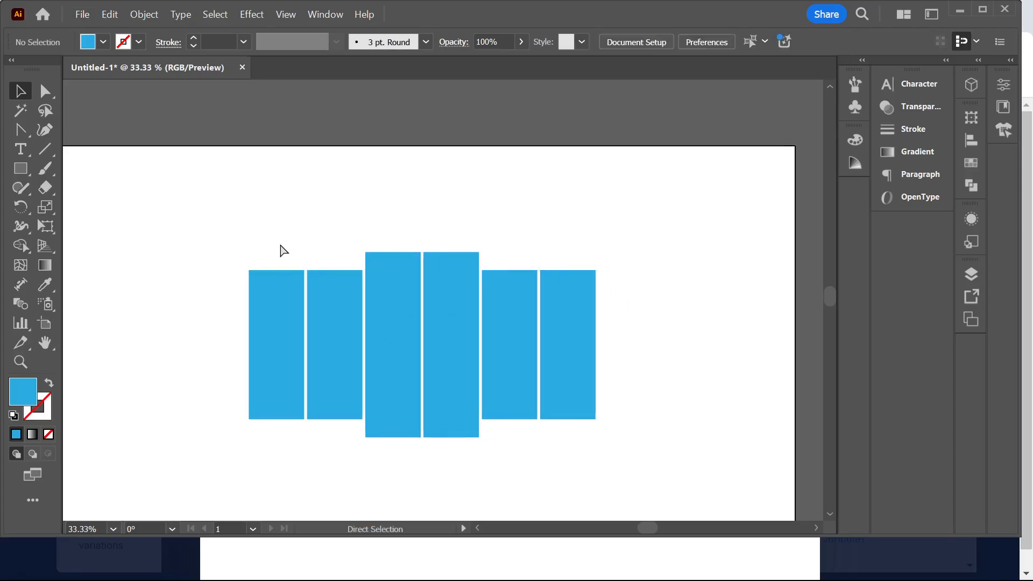
- Switch to Chrome and search Google Images for nature image in a new tab
mouse_move(526, 562)
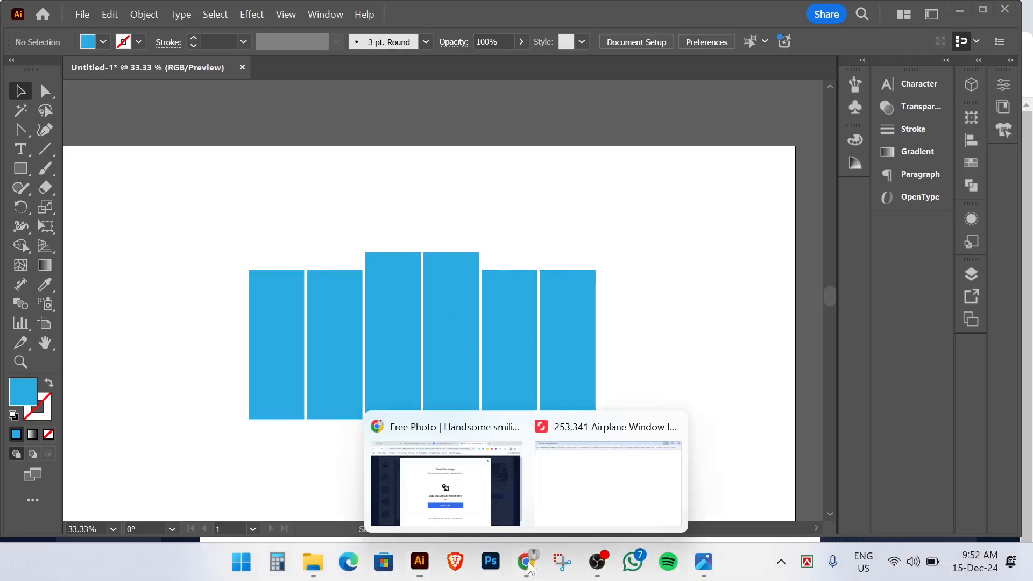
left_click(441, 478)
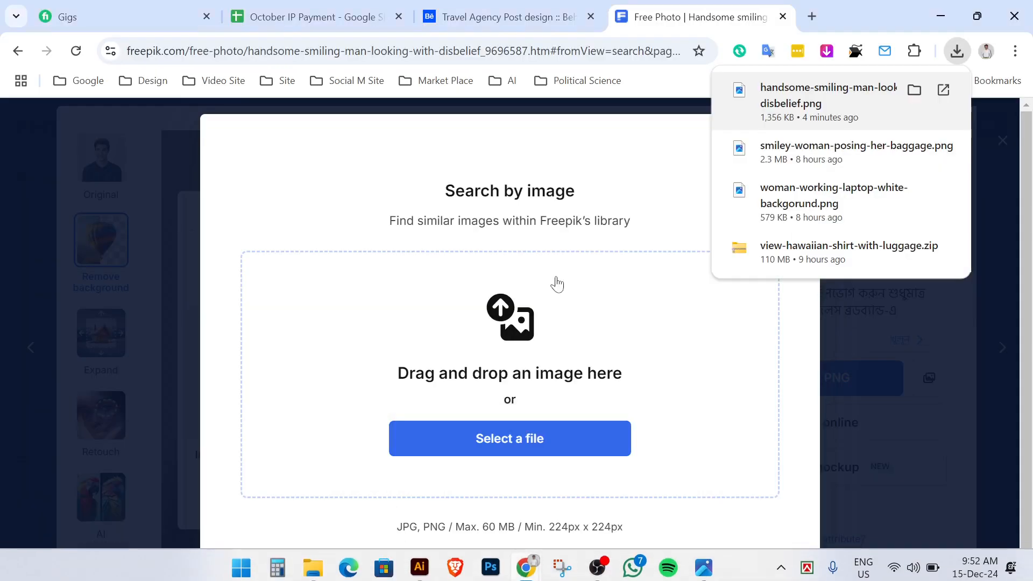
key("ctrl+t")
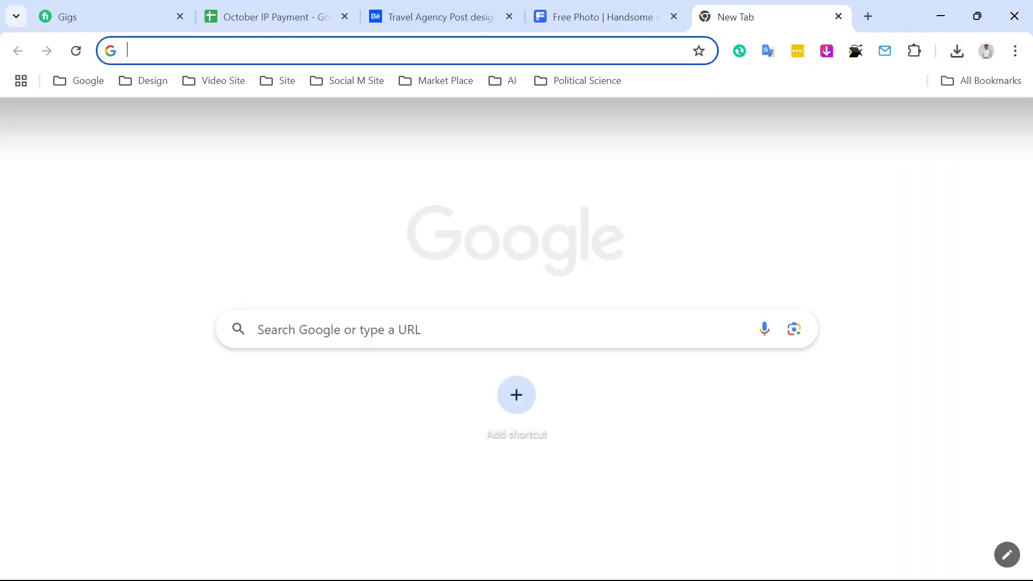
left_click(382, 317)
type("na")
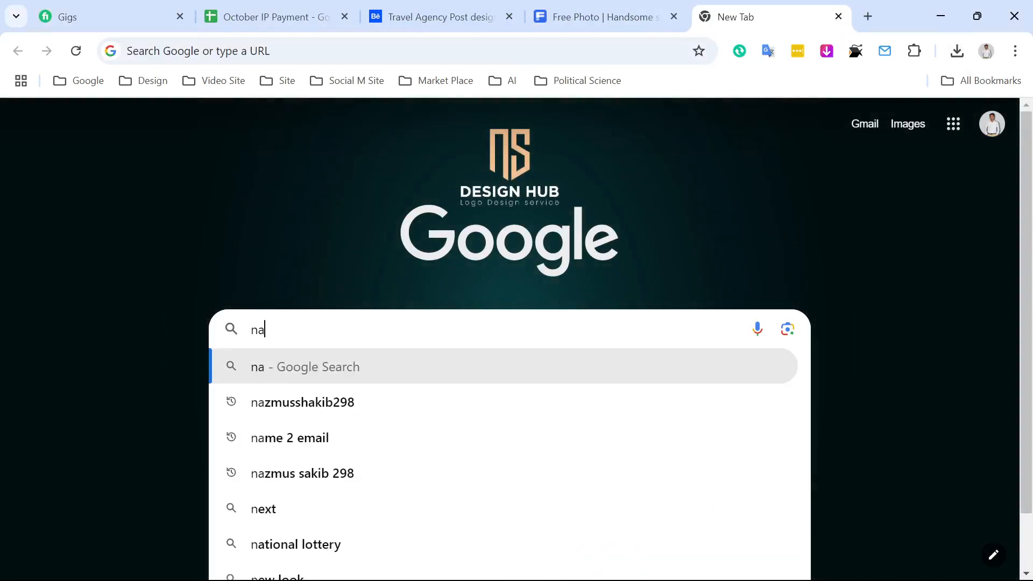
type("ture omage")
key("Return")
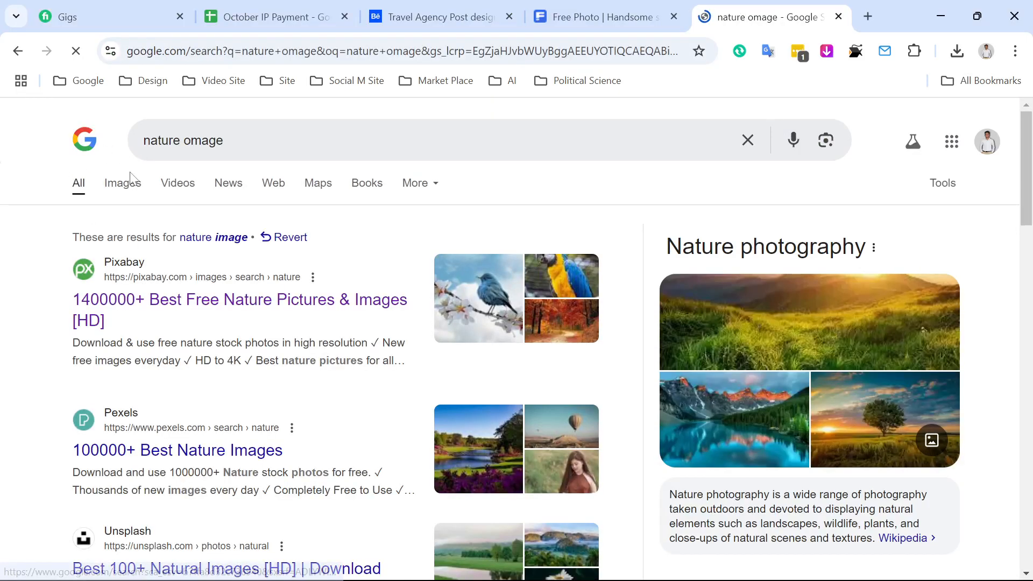
left_click(124, 185)
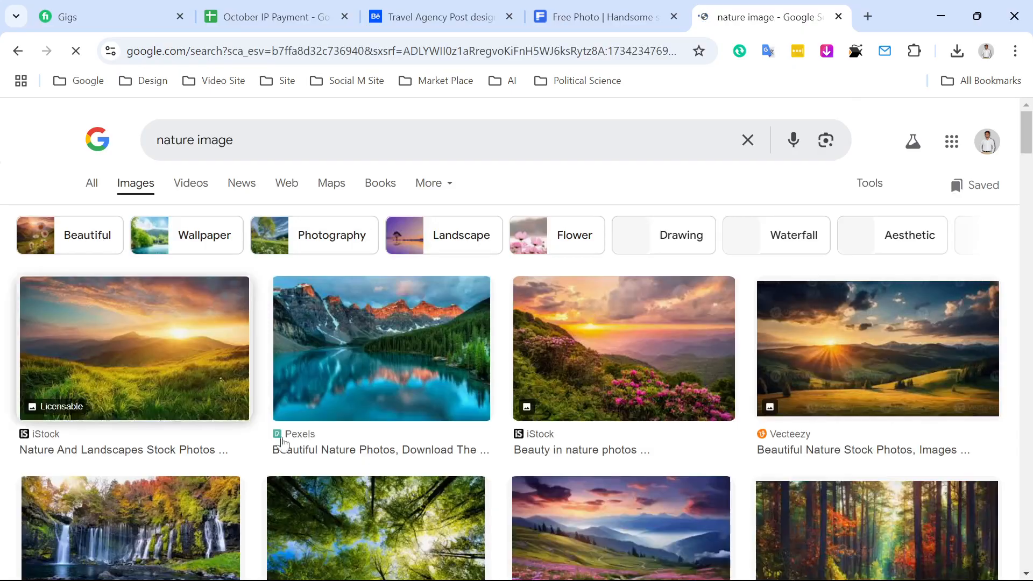
- Find the pink-forest waterfall picture in the image results and copy its enlarged preview to the clipboard
scroll(509, 528, "down", 5)
scroll(511, 529, "down", 4)
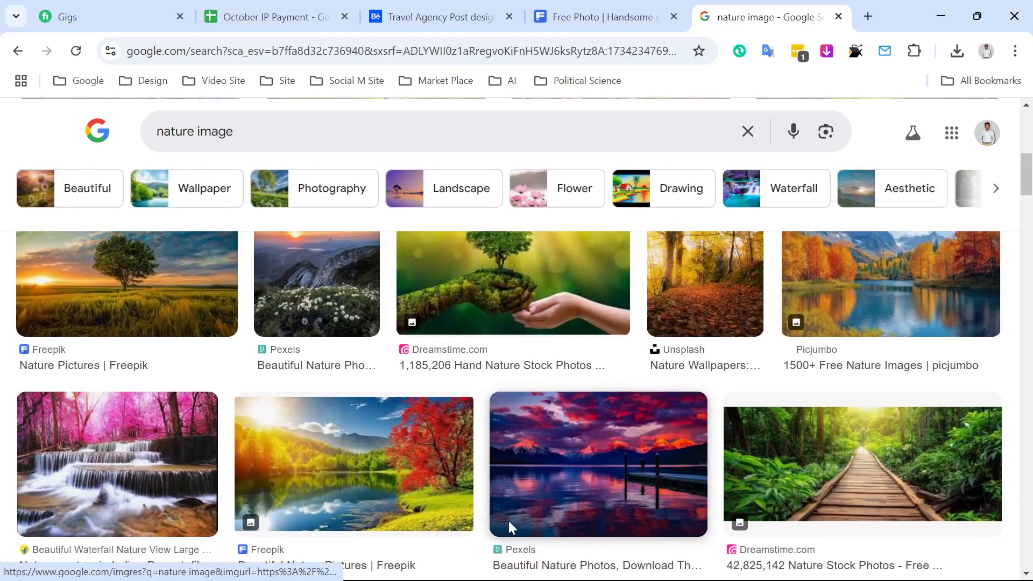
scroll(510, 529, "down", 4)
scroll(377, 431, "up", 1)
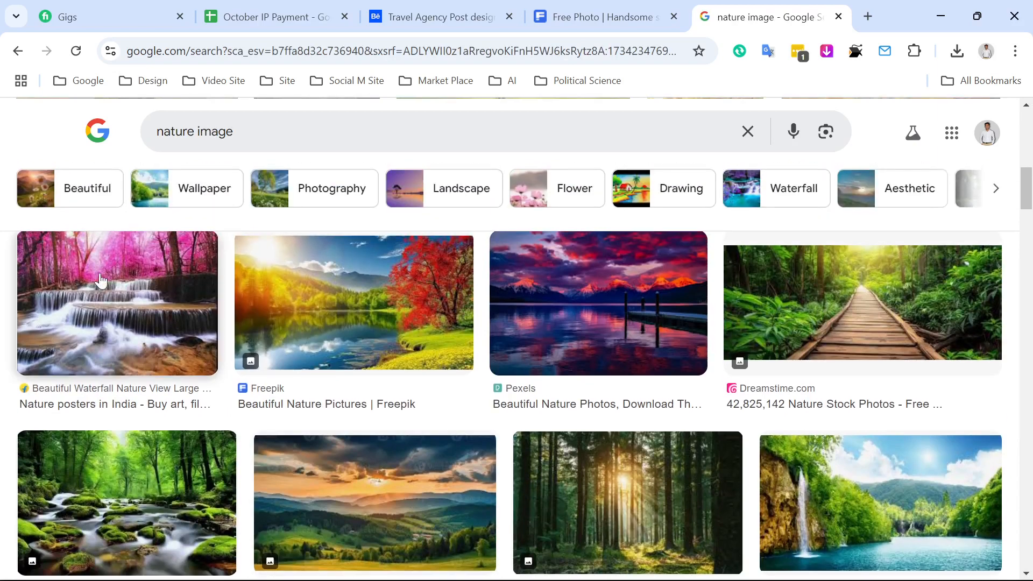
left_click(103, 284)
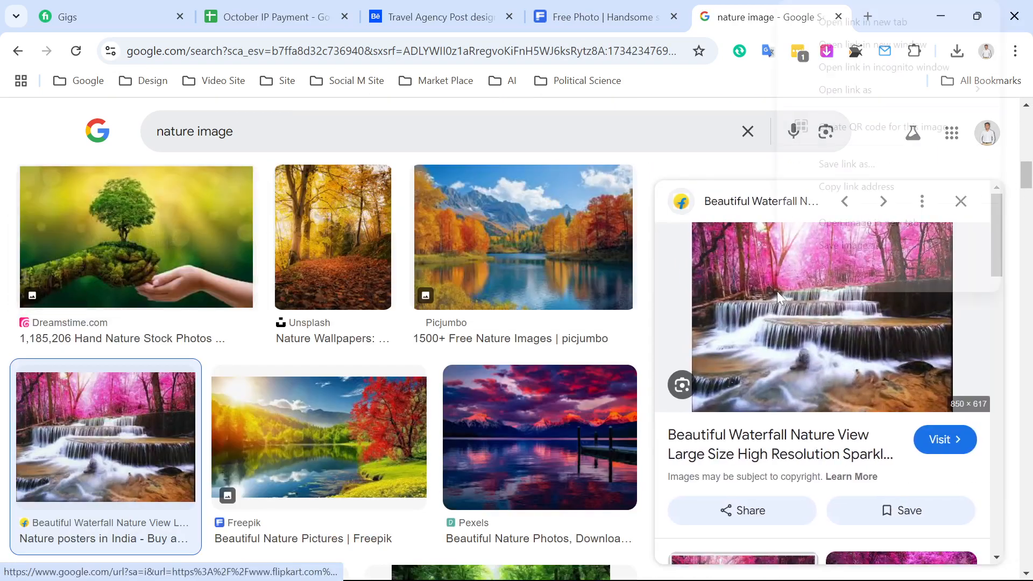
right_click(777, 292)
left_click(852, 202)
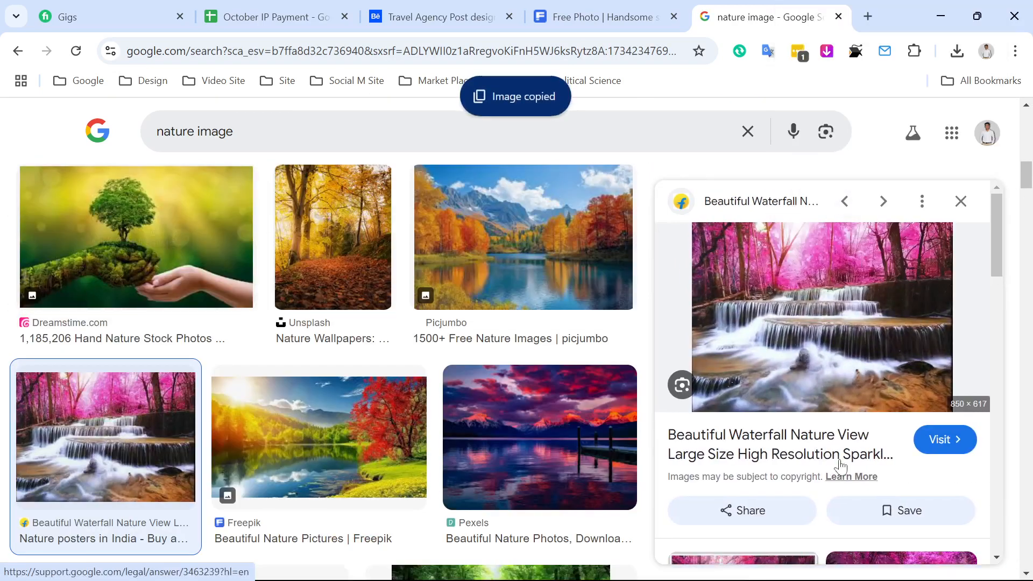
scroll(846, 468, "down", 4)
scroll(912, 386, "up", 5)
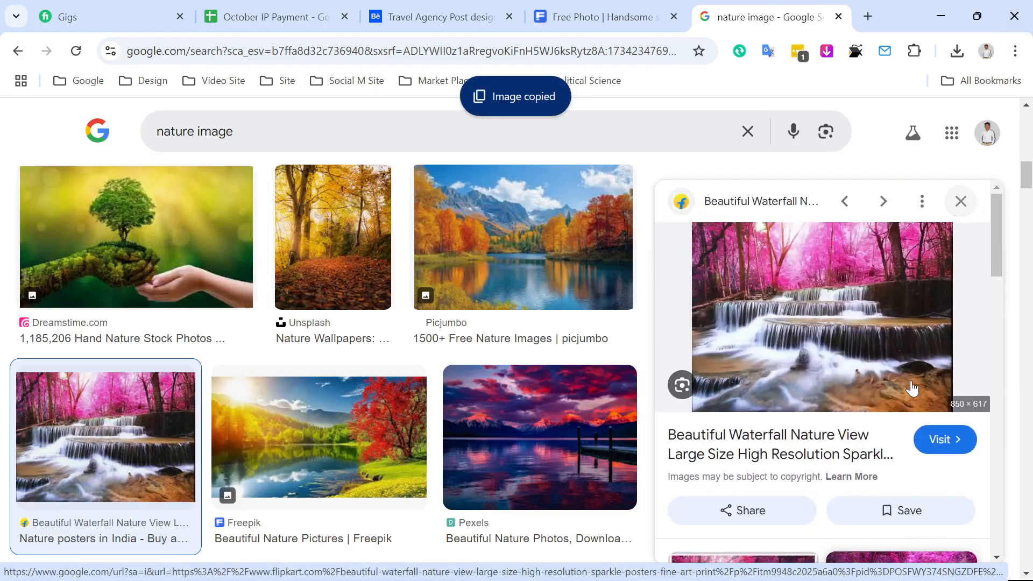
scroll(912, 387, "down", 5)
scroll(912, 386, "down", 4)
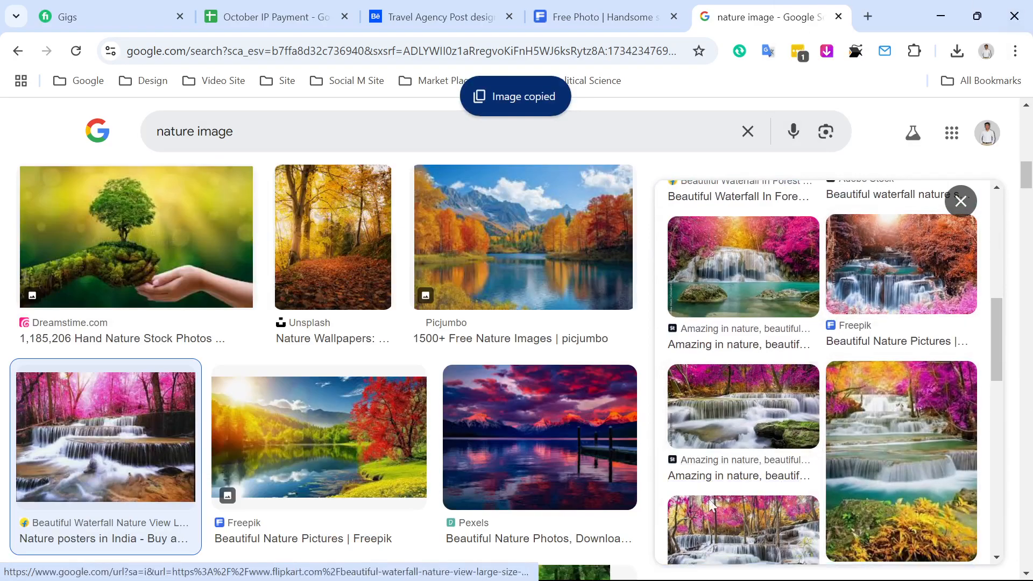
- Switch to Illustrator, paste the waterfall picture over the six rectangles and send it to the back
left_click(419, 575)
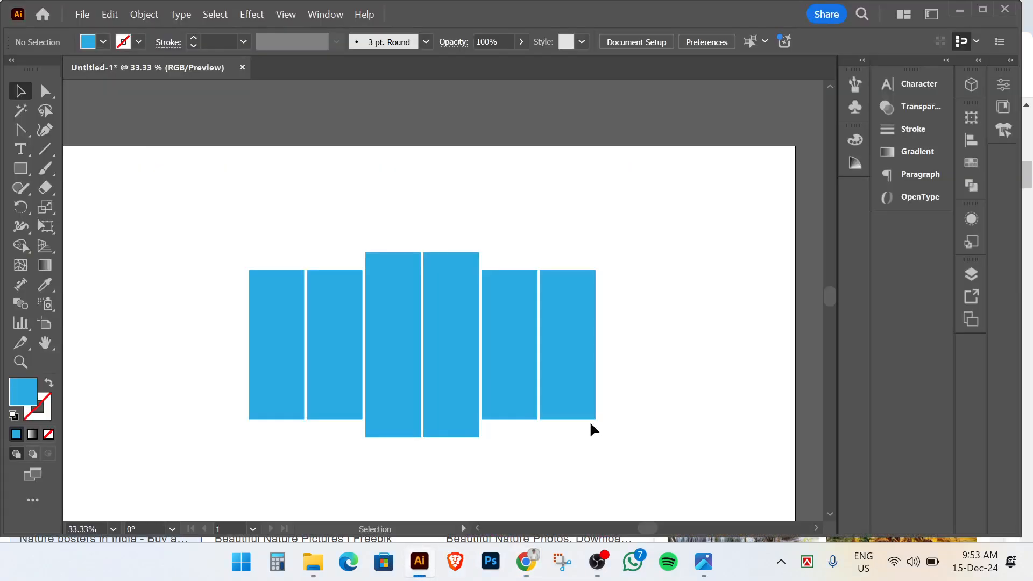
scroll(305, 277, "down", 1)
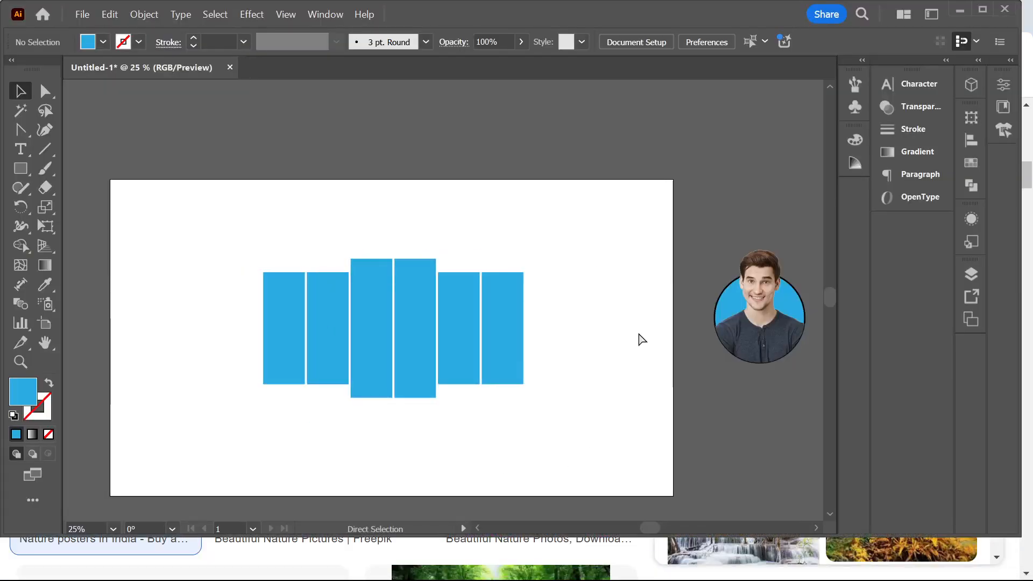
key("ctrl+v")
left_click_drag(441, 311, 460, 351)
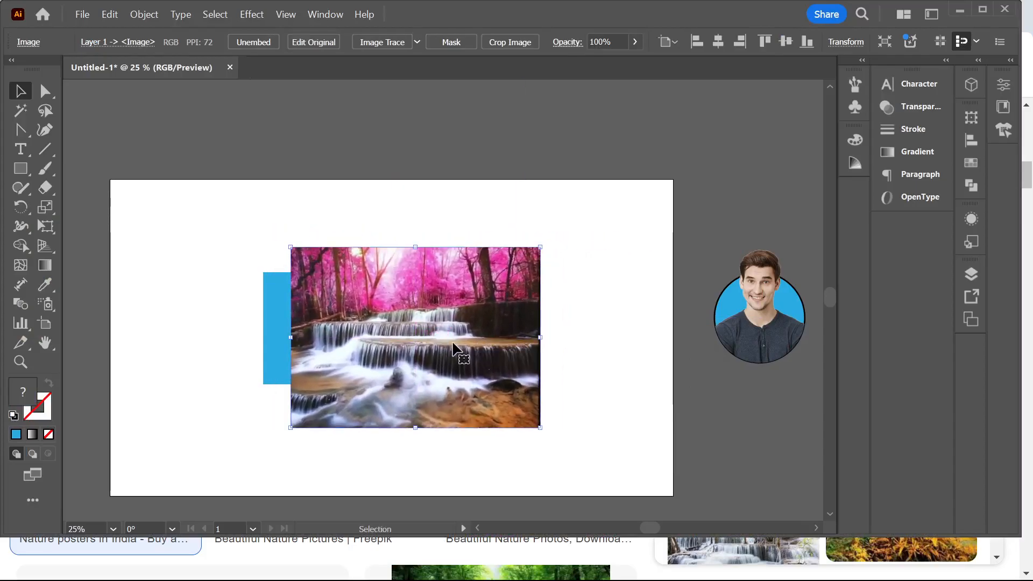
key("ctrl+shift+bracketleft")
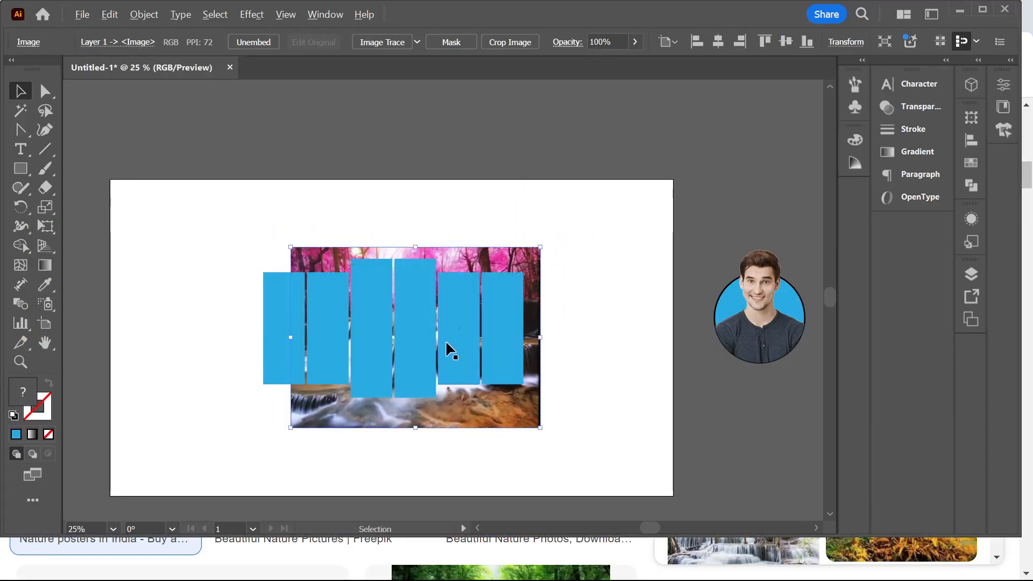
- Move and enlarge the waterfall picture behind the rectangles so that it extends beyond the whole row on all sides
scroll(443, 340, "up", 1)
left_click_drag(466, 407, 422, 403)
left_click_drag(526, 329, 574, 330)
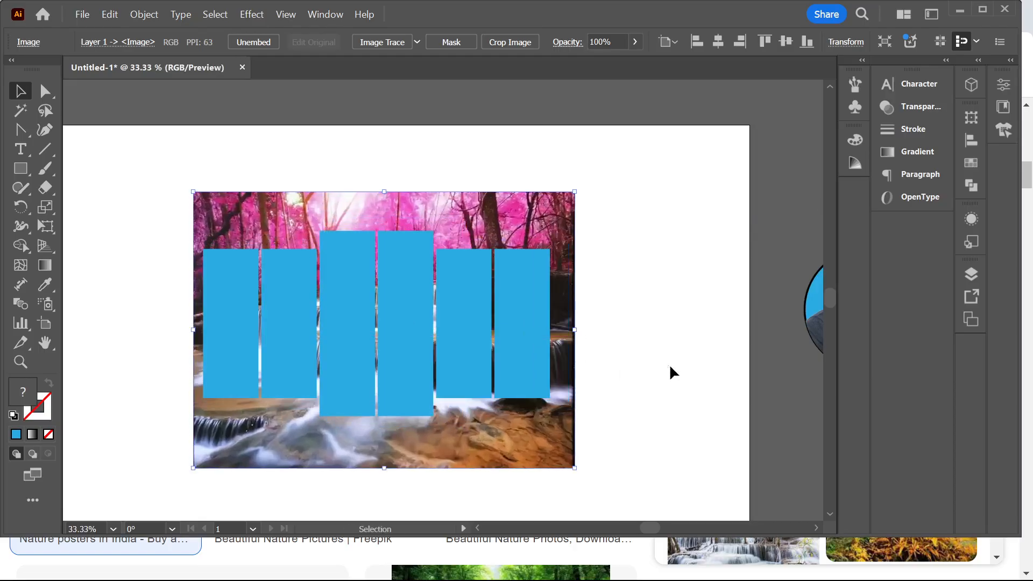
left_click(670, 367)
left_click_drag(506, 431, 503, 433)
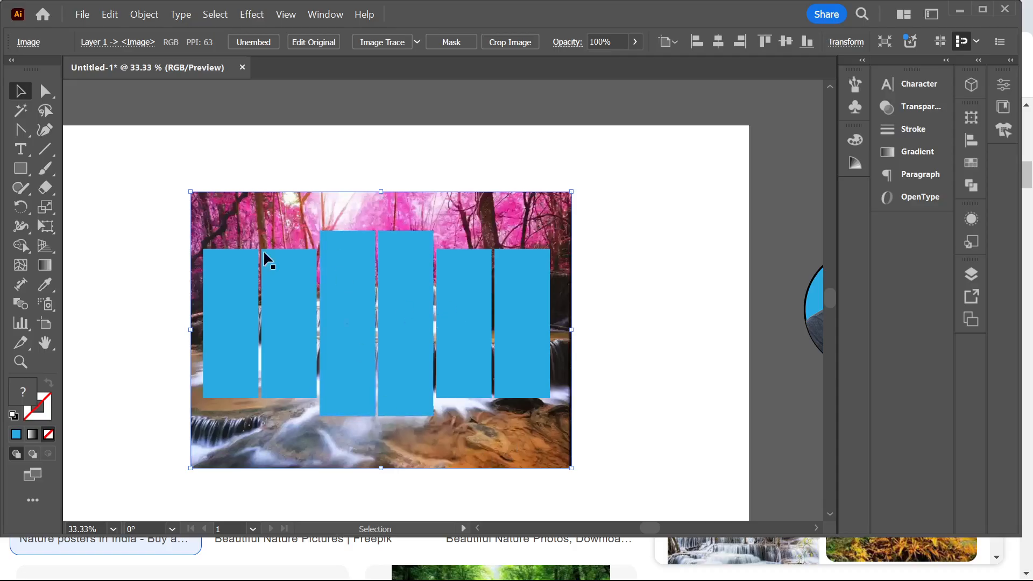
left_click(617, 217)
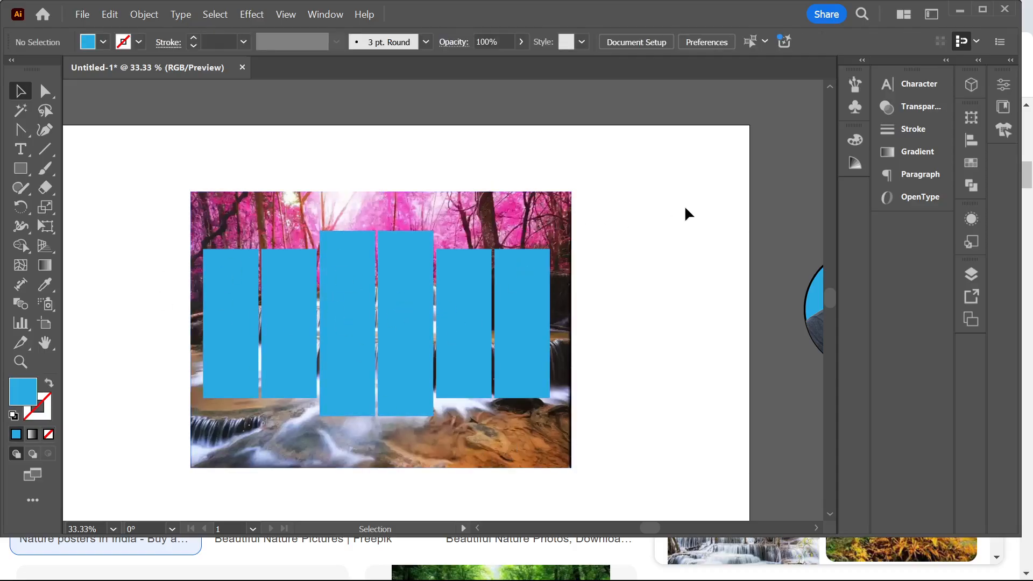
- Try to clip the waterfall picture with all six separate rectangles at once, and undo the clipping mask
left_click_drag(147, 160, 623, 402)
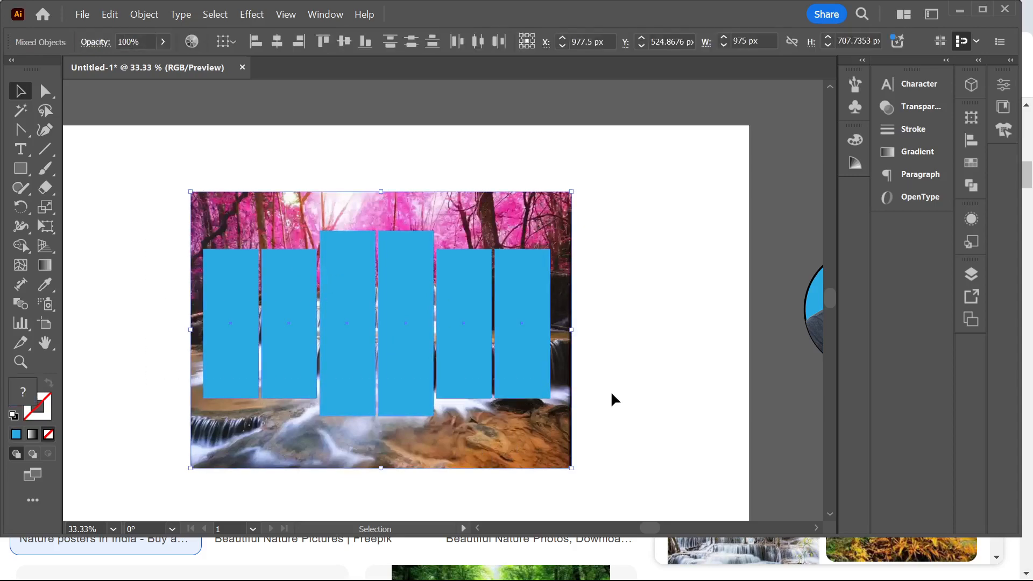
right_click(471, 299)
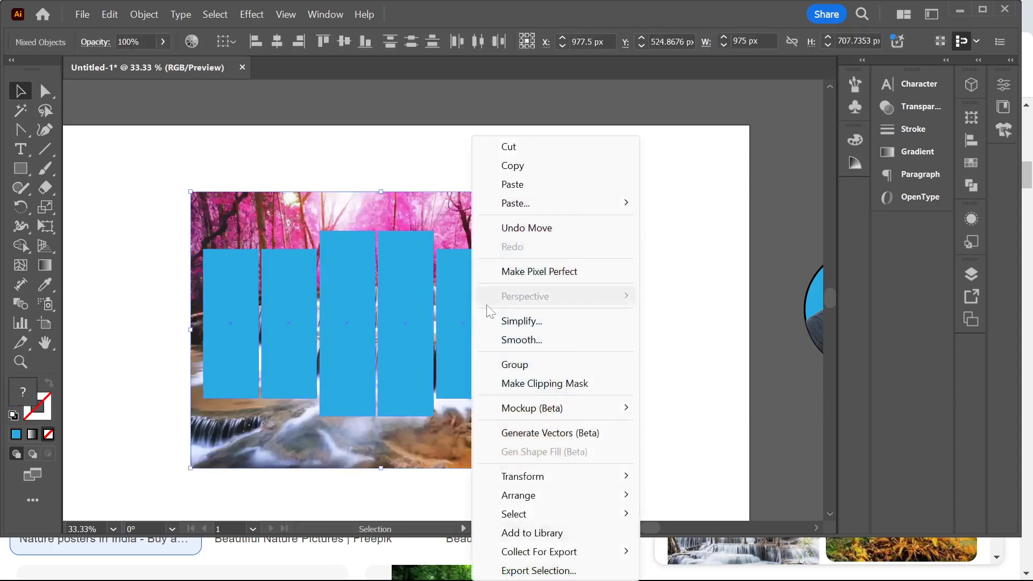
left_click(544, 383)
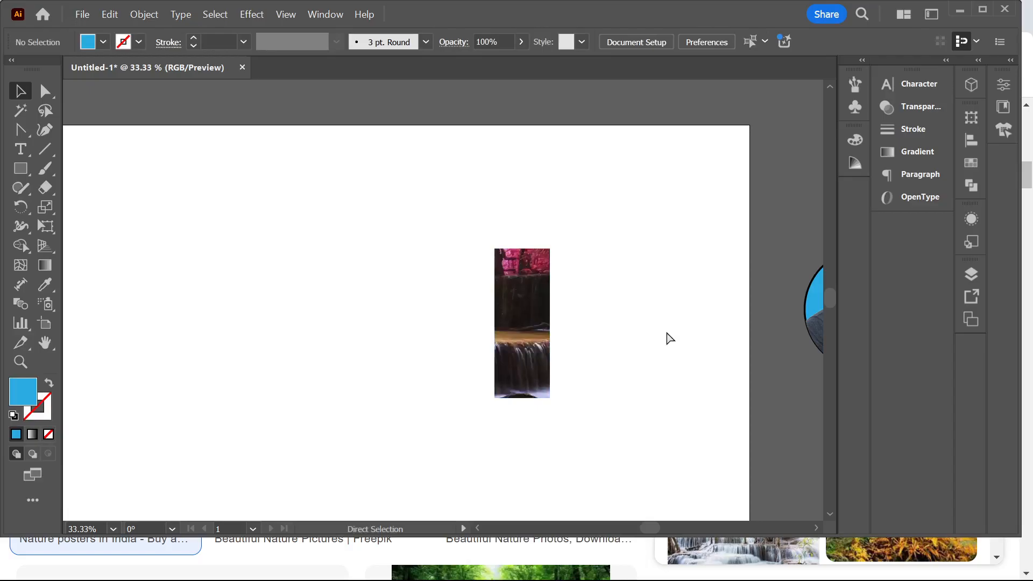
key("ctrl+z")
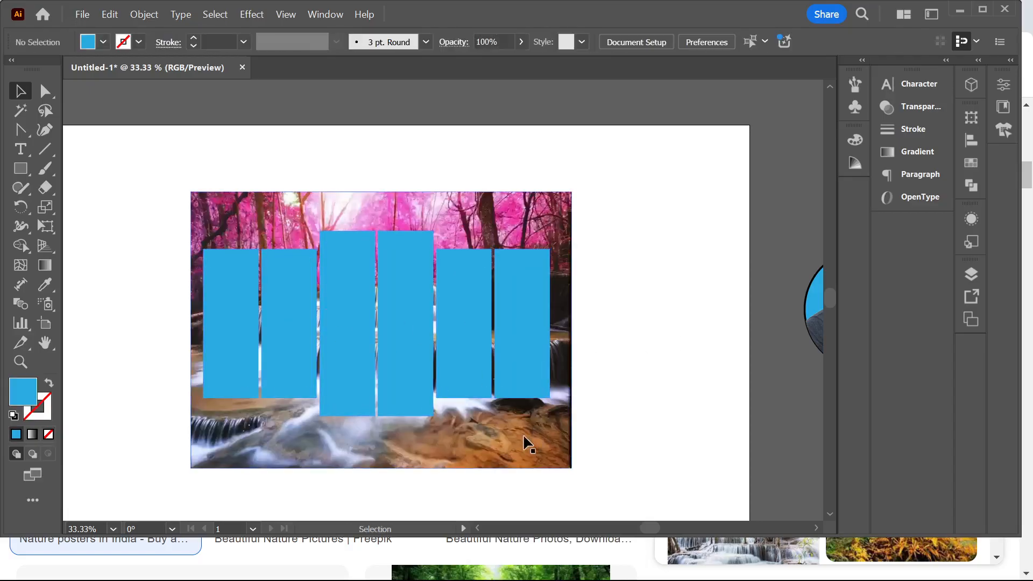
- Move the waterfall picture away from the rectangles to the artboard's upper-left corner
left_click(371, 444)
key("ctrl+minus")
left_click_drag(450, 433, 137, 308)
left_click(263, 253)
- Combine all six blue rectangles into one compound path
left_click_drag(256, 288, 544, 360)
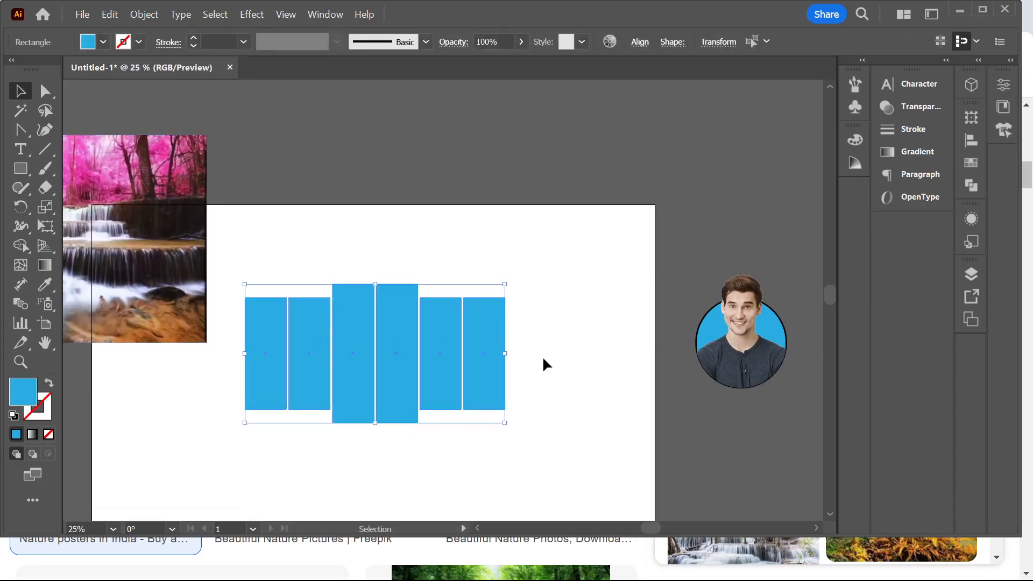
left_click(465, 230)
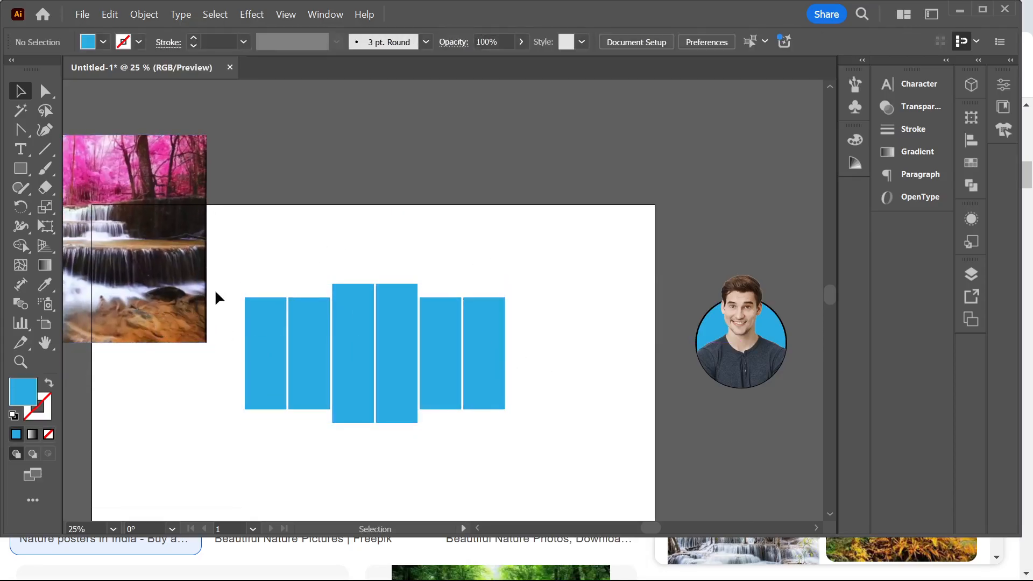
left_click_drag(234, 278, 534, 353)
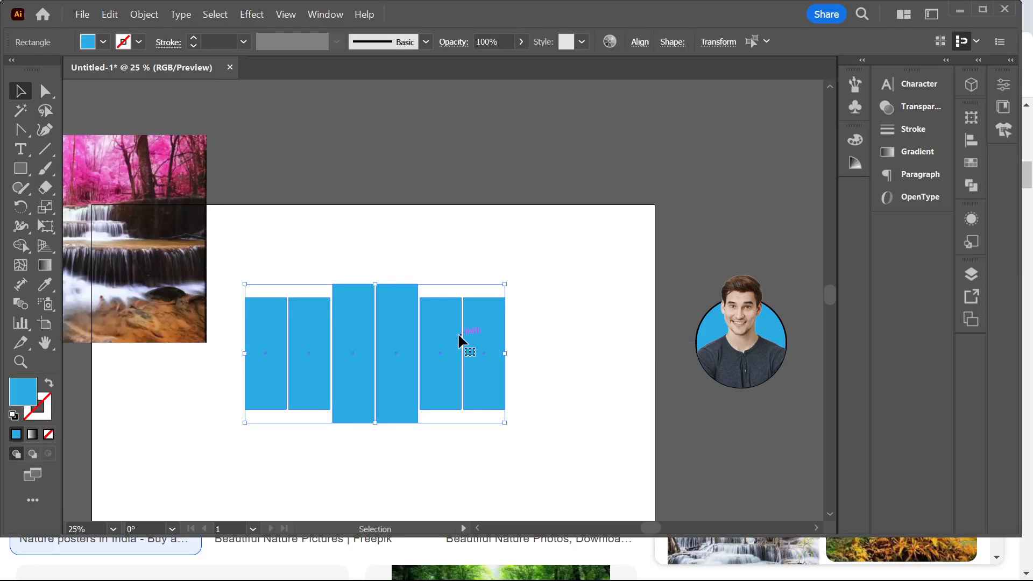
scroll(438, 332, "up", 1)
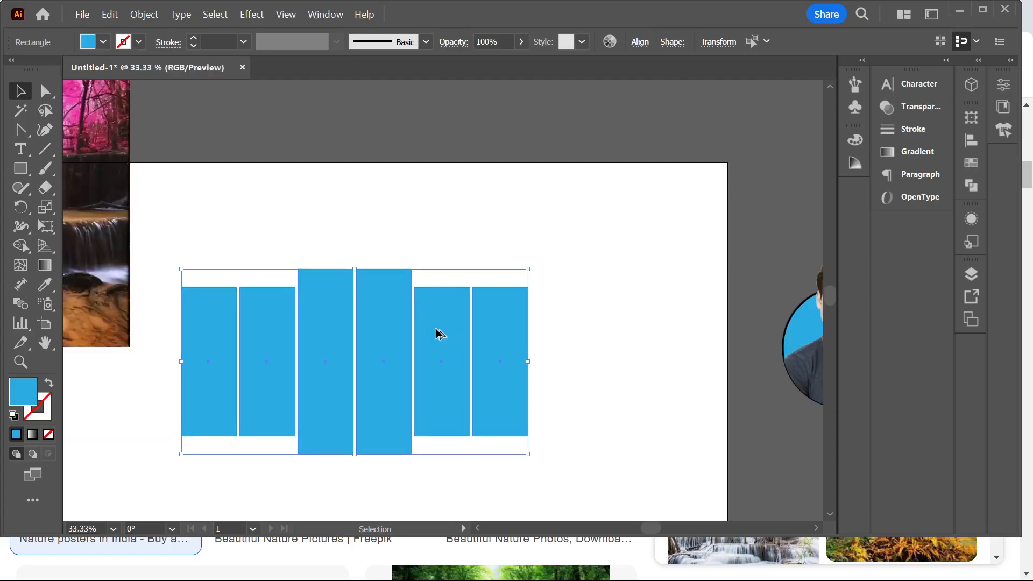
left_click(331, 164)
left_click_drag(171, 247, 493, 311)
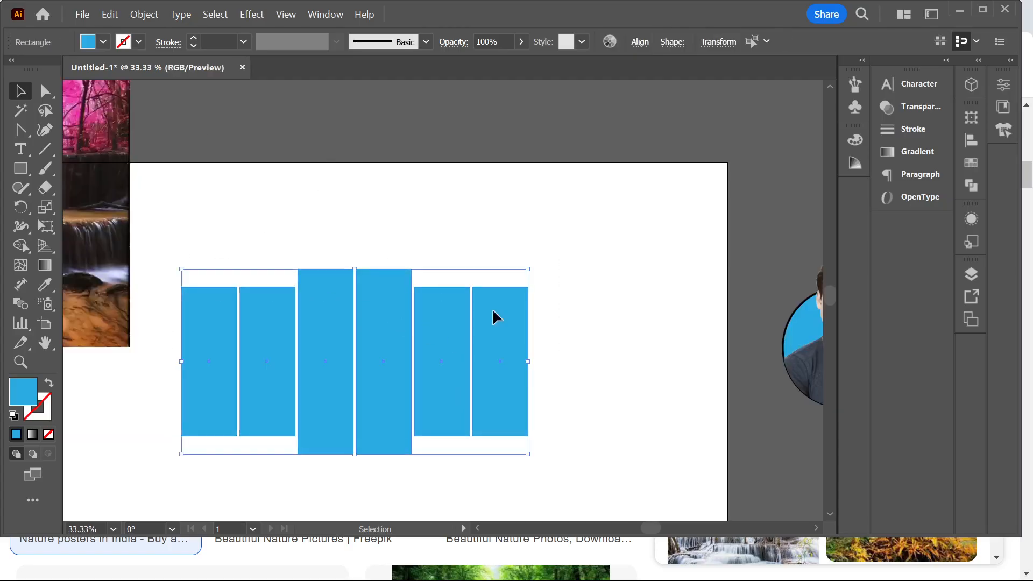
left_click(155, 14)
mouse_move(146, 527)
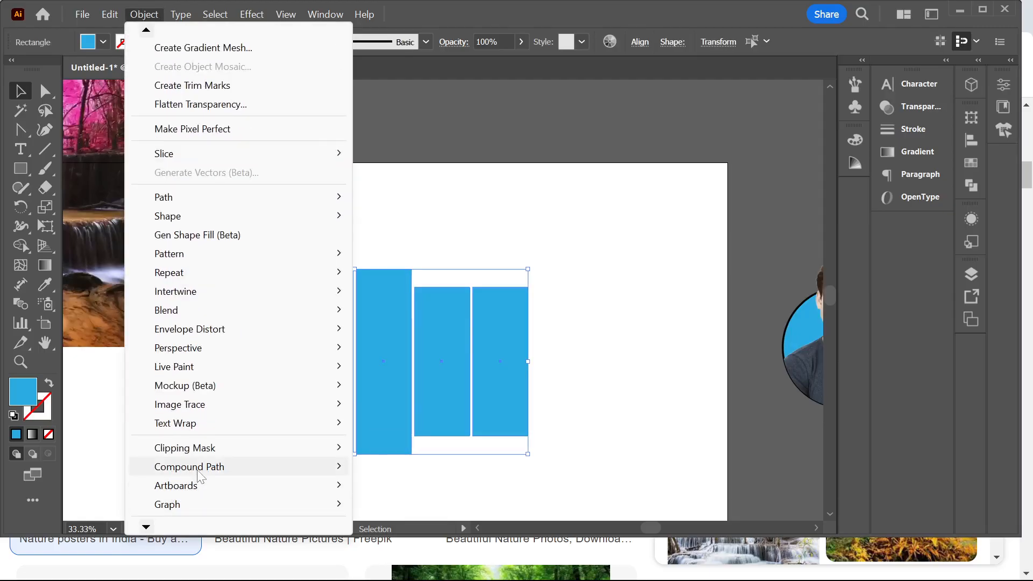
mouse_move(209, 472)
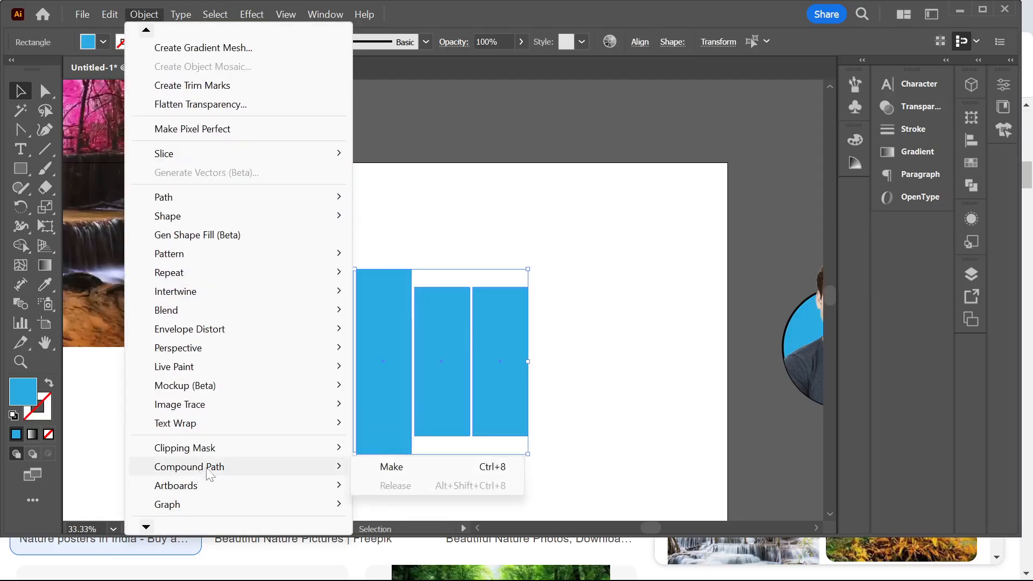
left_click(392, 467)
left_click(597, 367)
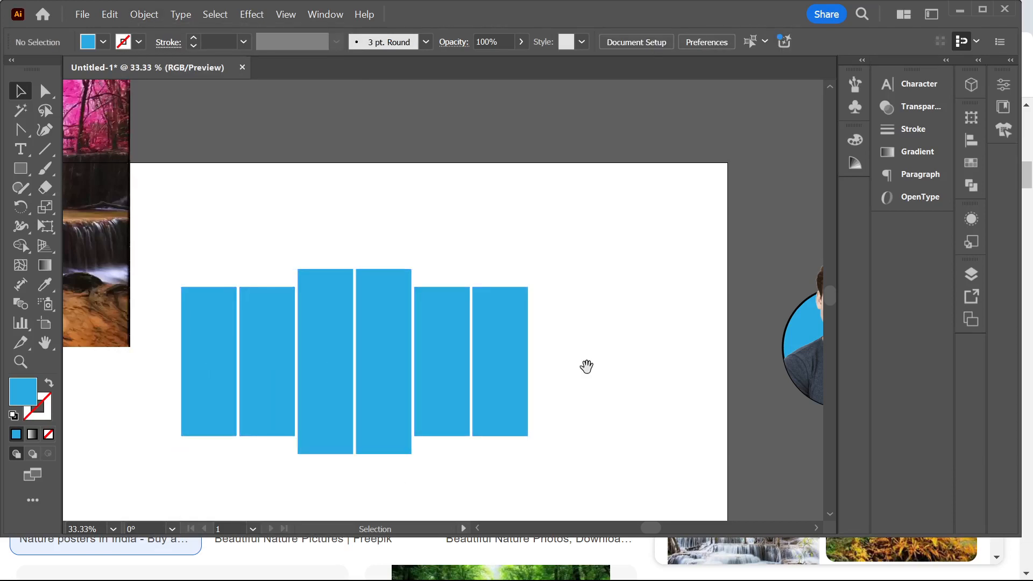
- Bring the waterfall picture back behind the compound path and scale it down to roughly the width of the row
scroll(586, 365, "down", 1)
scroll(586, 369, "down", 1)
left_click_drag(232, 277, 542, 358)
left_click(579, 356)
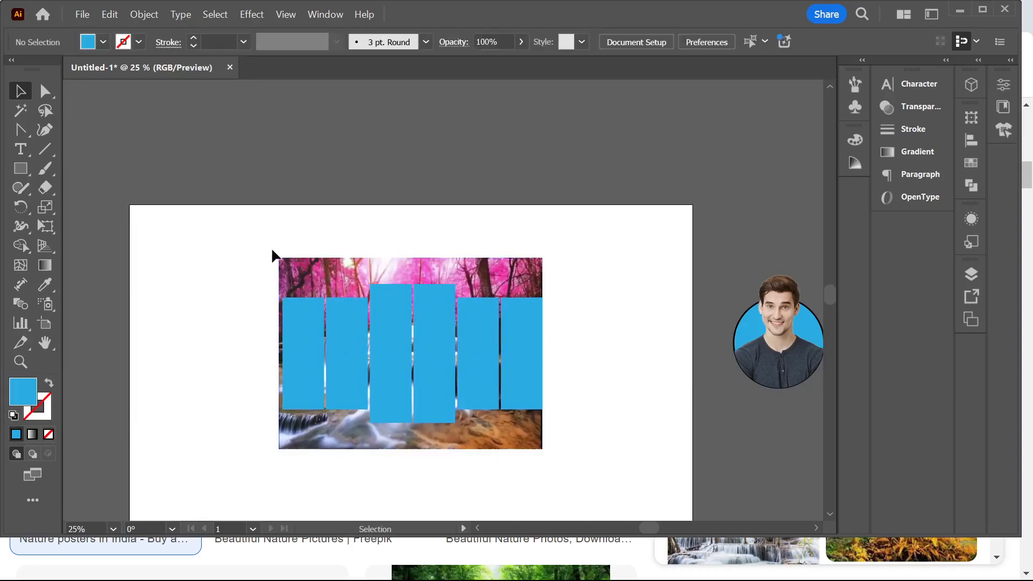
- Make a clipping mask from the compound path and the waterfall picture, leaving the result deselected
left_click_drag(217, 236, 543, 379)
left_click(567, 368)
left_click(448, 262)
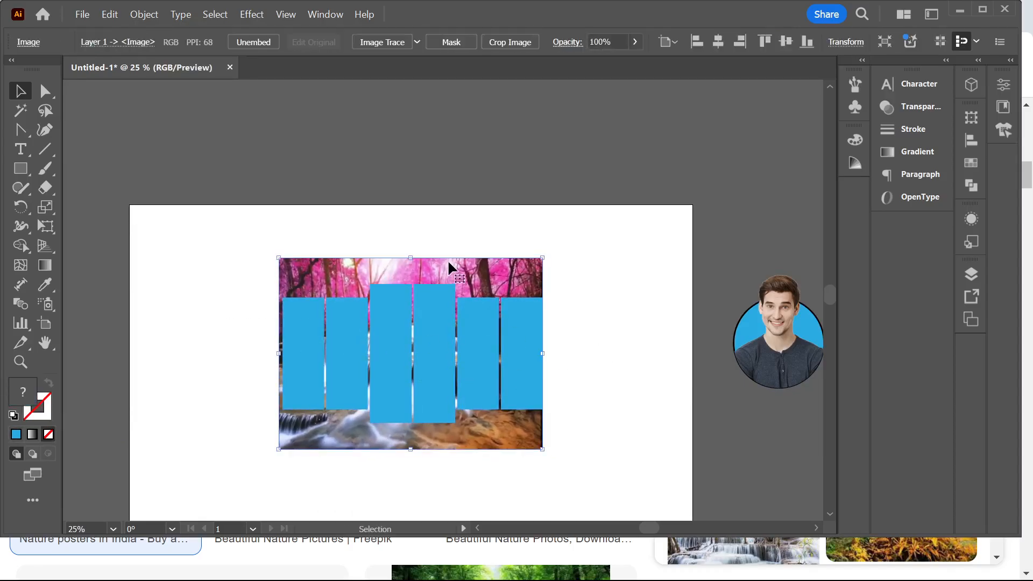
left_click(625, 292)
left_click_drag(251, 236, 542, 426)
right_click(497, 371)
left_click(615, 382)
left_click(457, 477)
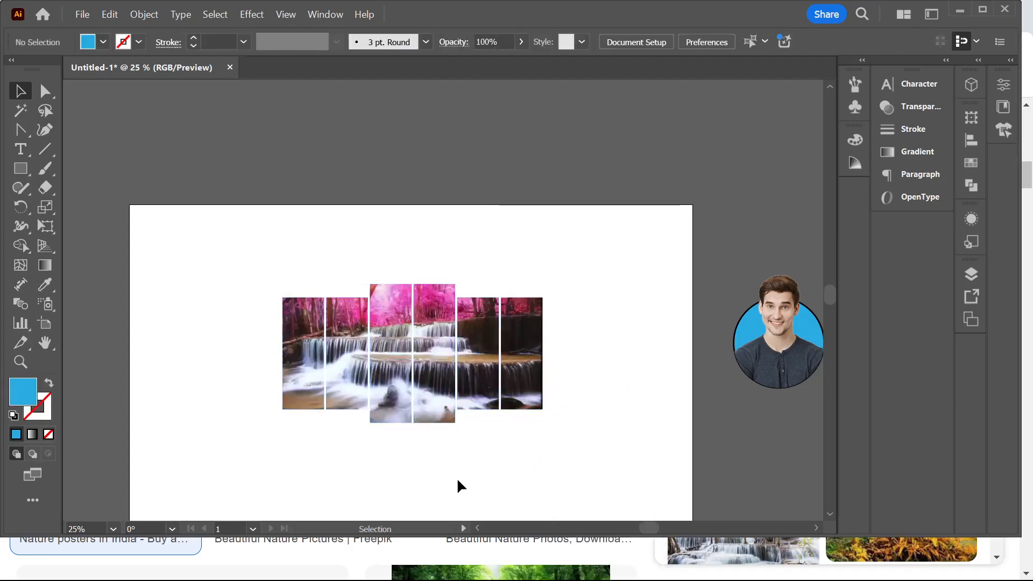
- Apply a Multiply drop shadow to the clipped waterfall panels with 75% opacity, 7 px X and Y offsets and 5 px blur
scroll(455, 448, "up", 2)
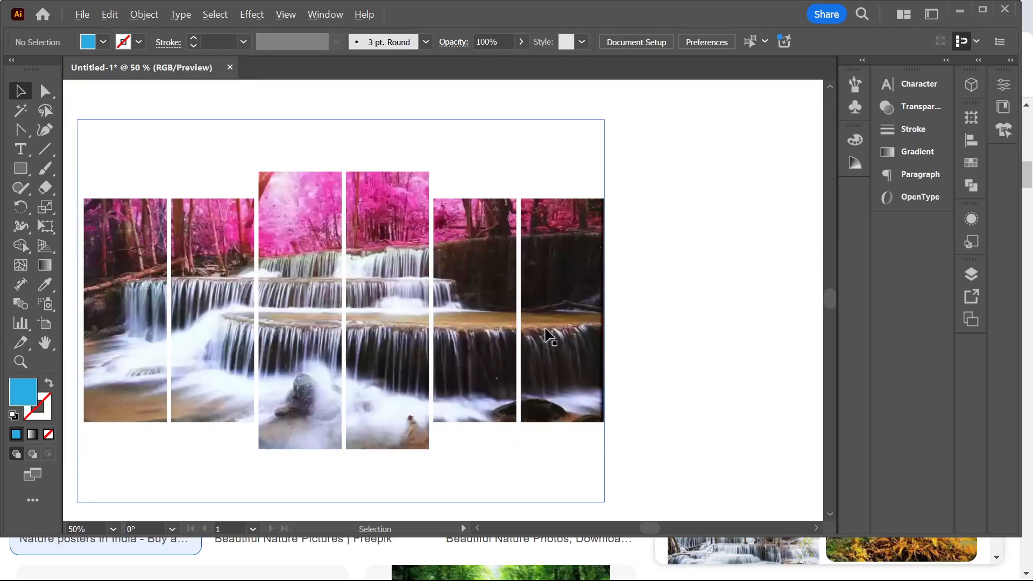
scroll(661, 343, "down", 1)
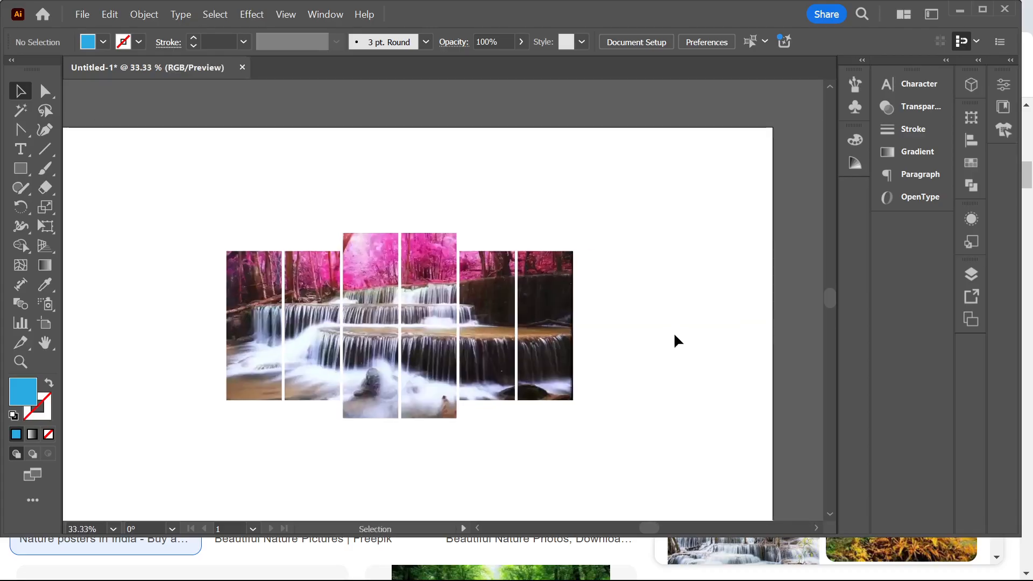
left_click(398, 303)
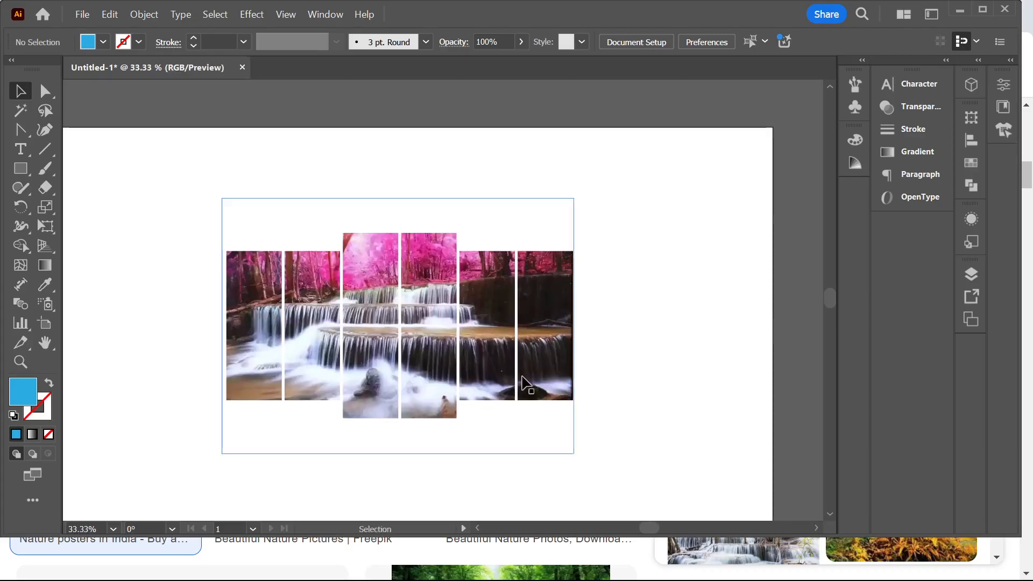
left_click(253, 14)
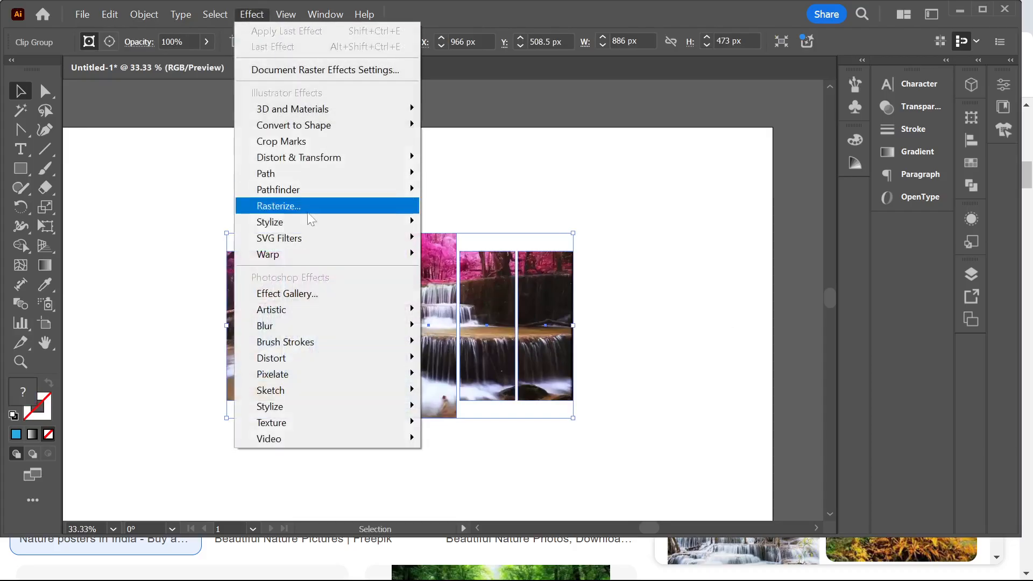
mouse_move(291, 222)
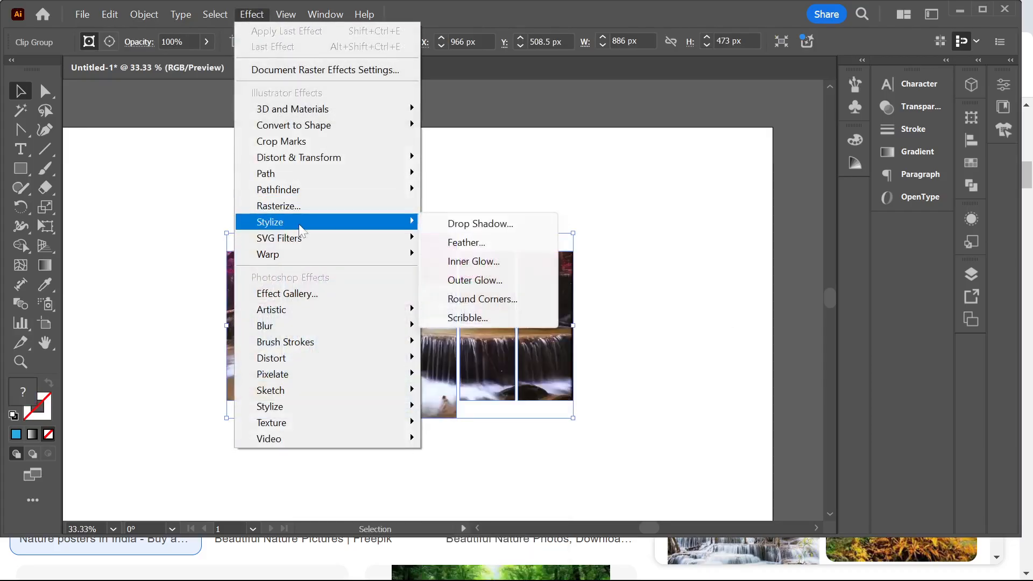
left_click(492, 224)
left_click(809, 388)
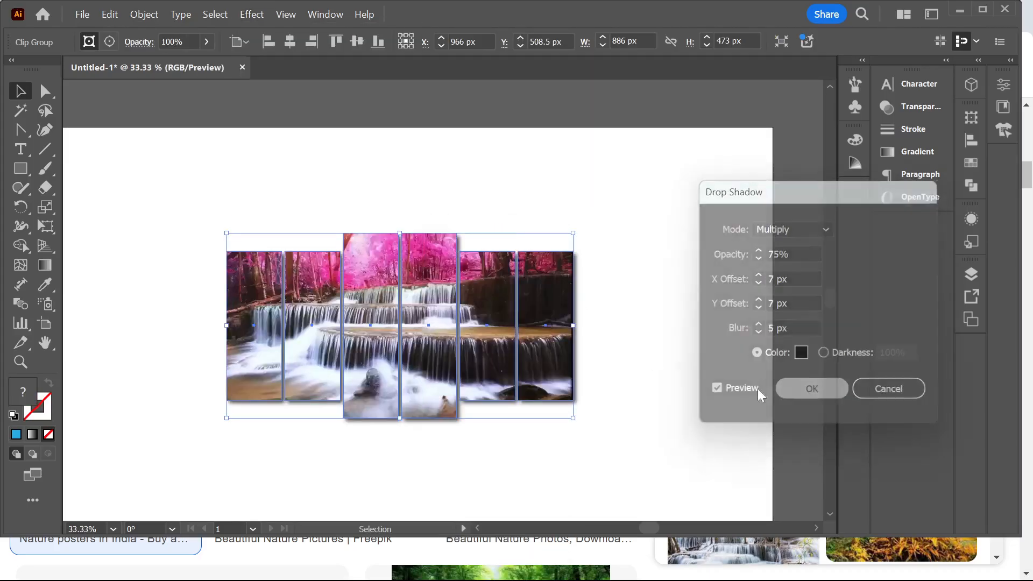
left_click(685, 357)
scroll(685, 357, "down", 1)
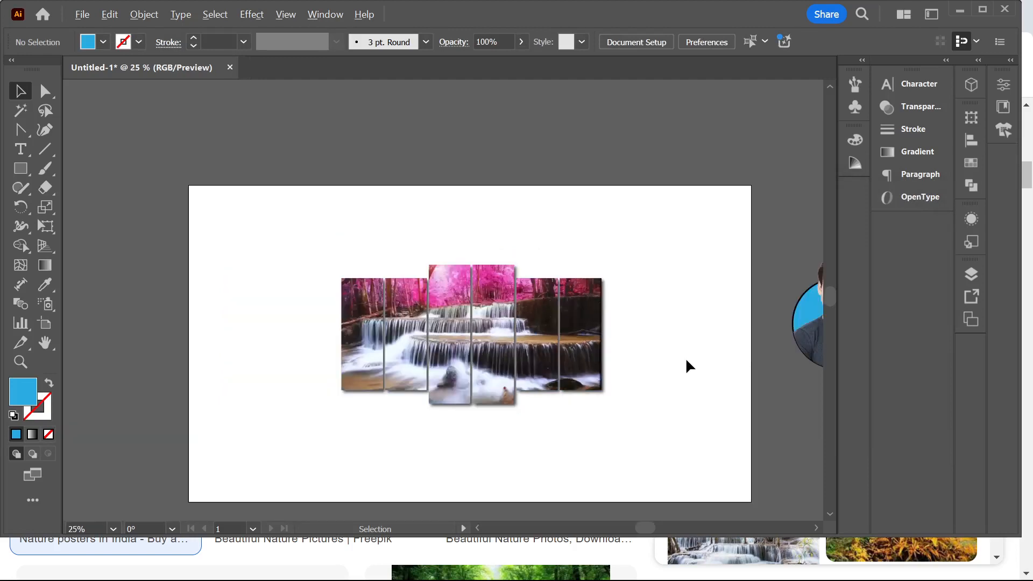
scroll(694, 356, "up", 1)
scroll(685, 355, "down", 1)
left_click_drag(703, 355, 591, 338)
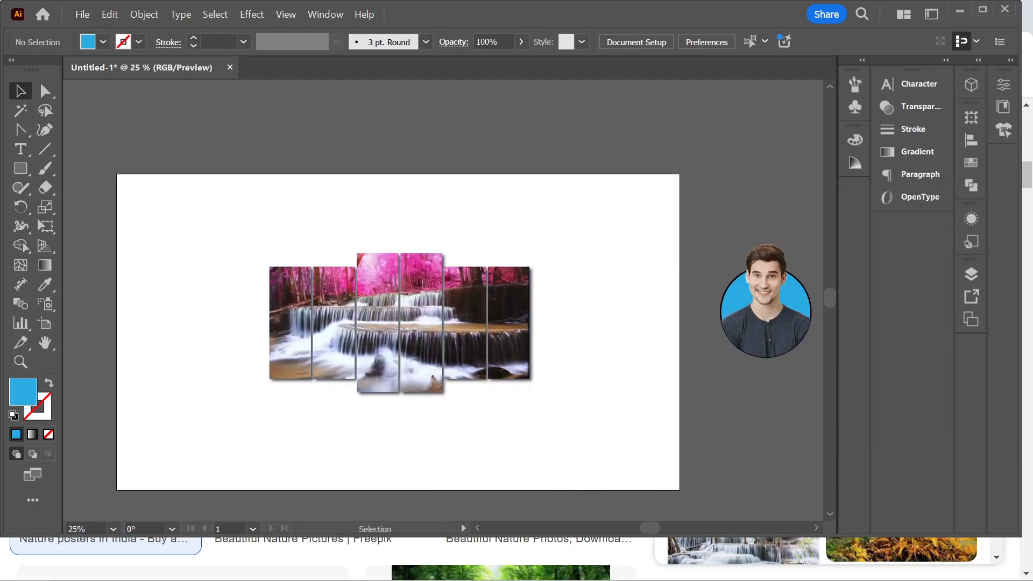
- Find the yellow sofa picture 111 in the Downloads folder and place it on the Illustrator artboard
mouse_move(484, 572)
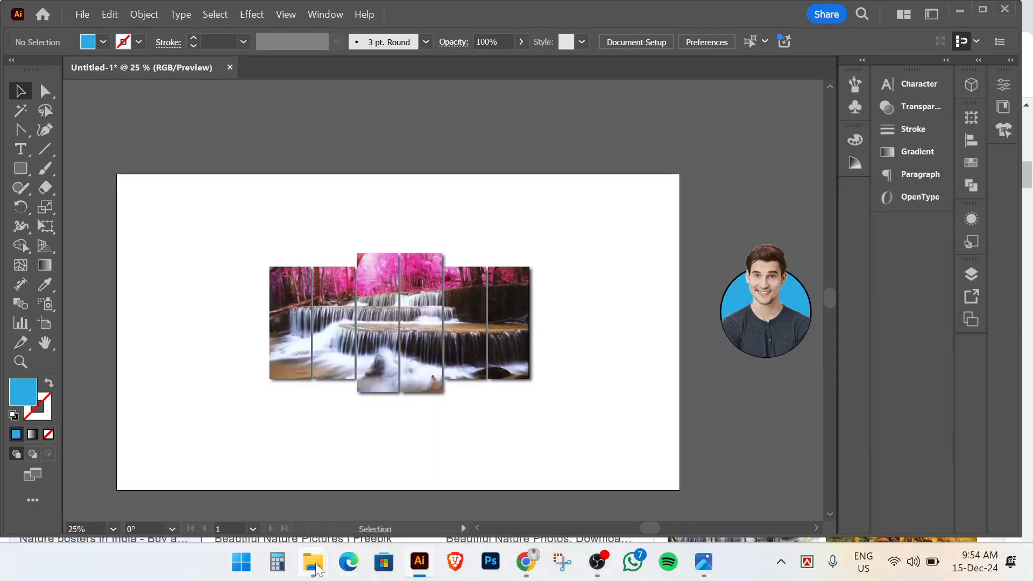
mouse_move(313, 562)
left_click(398, 474)
scroll(563, 316, "down", 20)
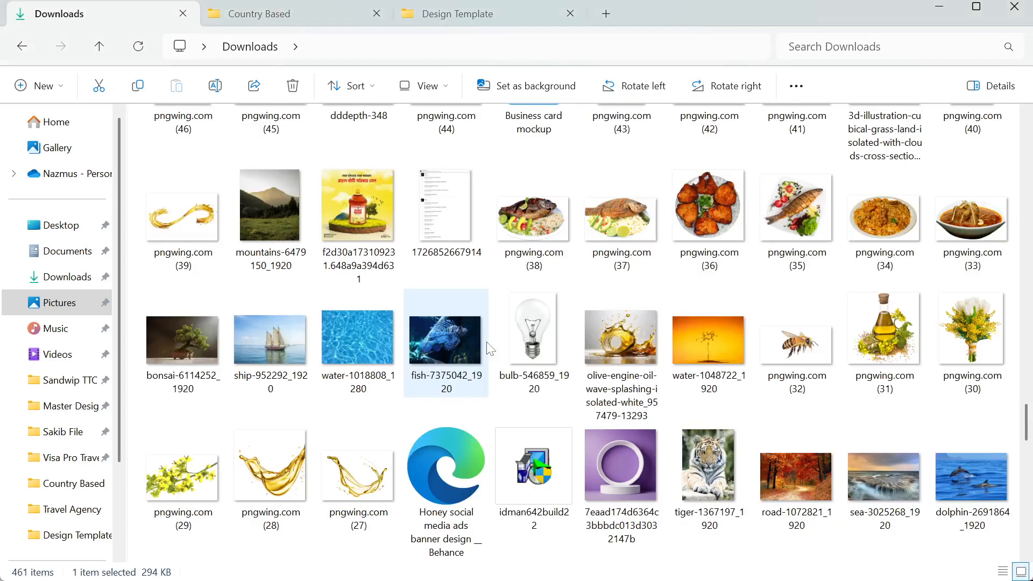
scroll(489, 348, "down", 10)
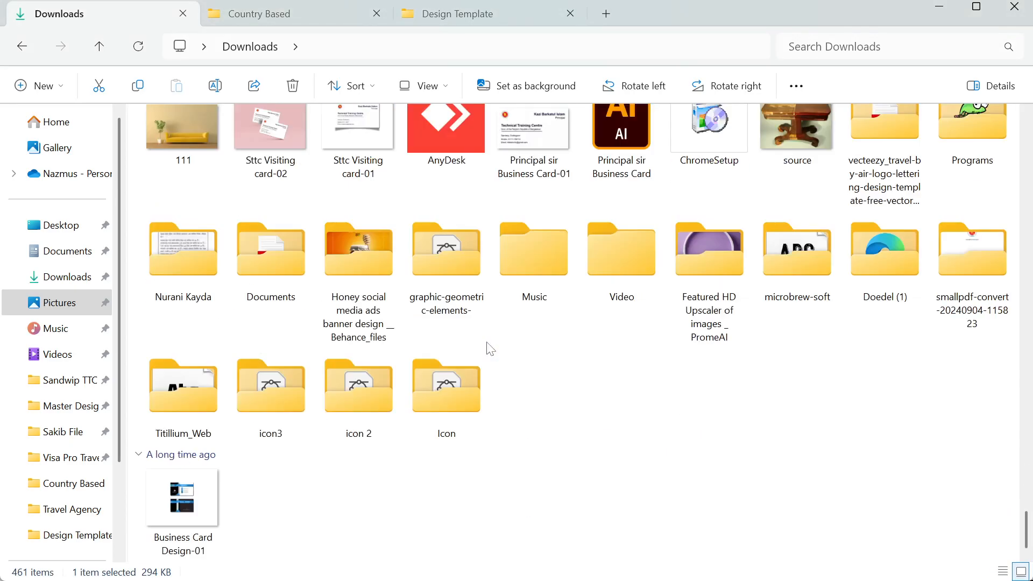
scroll(490, 348, "up", 3)
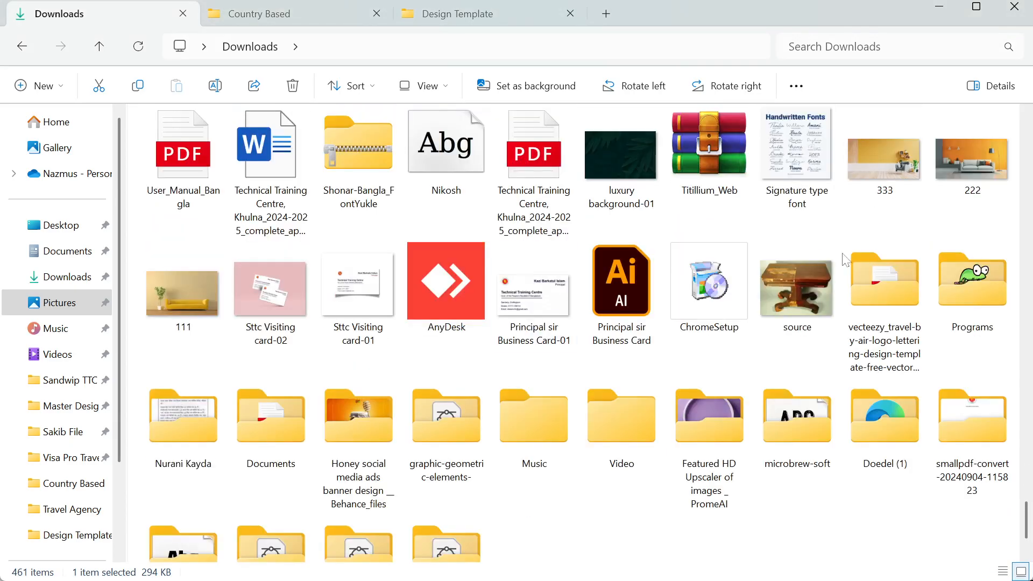
left_click_drag(177, 301, 290, 253)
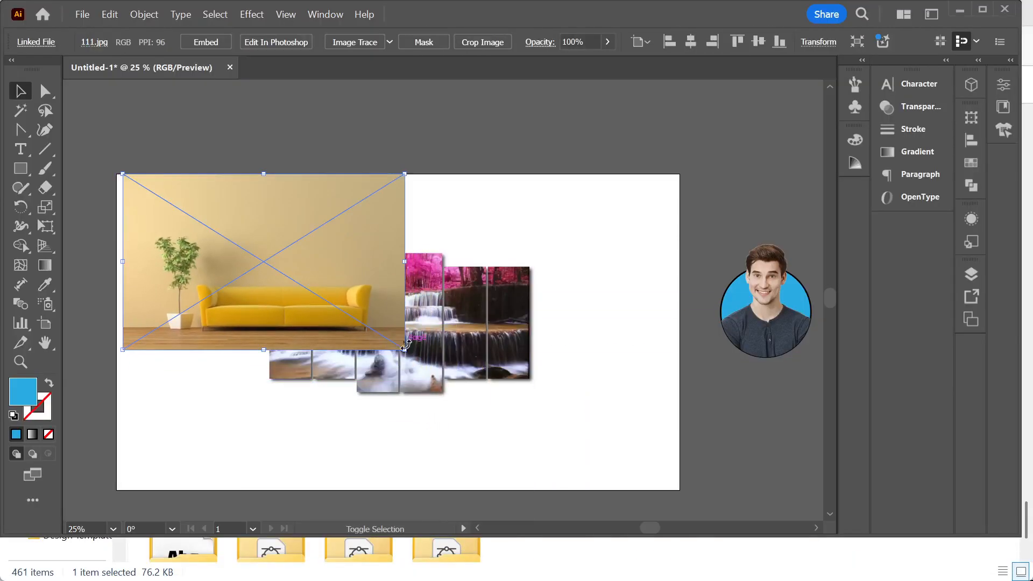
- Enlarge the sofa picture until it covers the whole artboard and send it behind the waterfall panels
left_click_drag(405, 347, 745, 535)
left_click_drag(565, 399, 551, 387)
key("ctrl+shift+bracketleft")
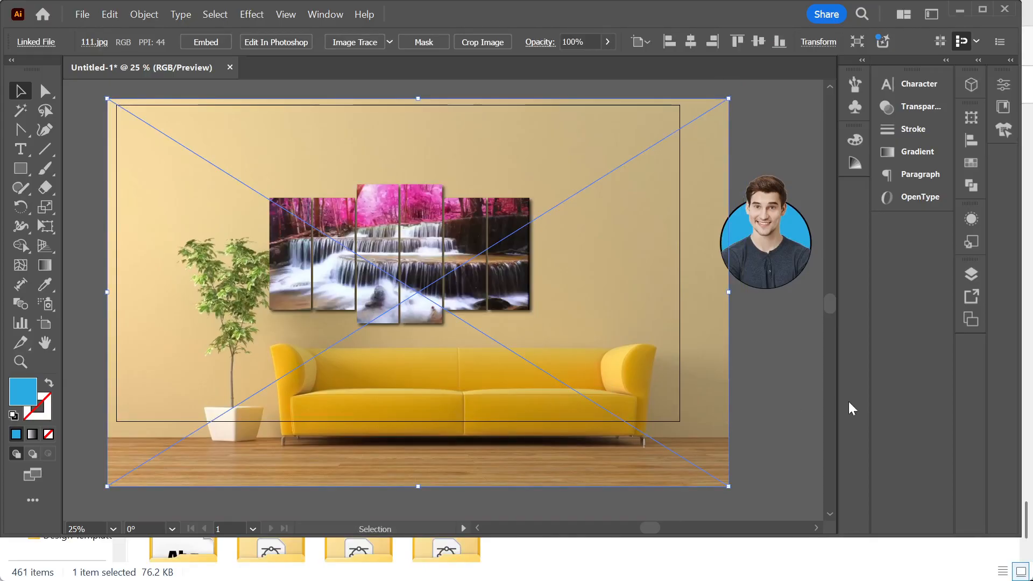
left_click(780, 381)
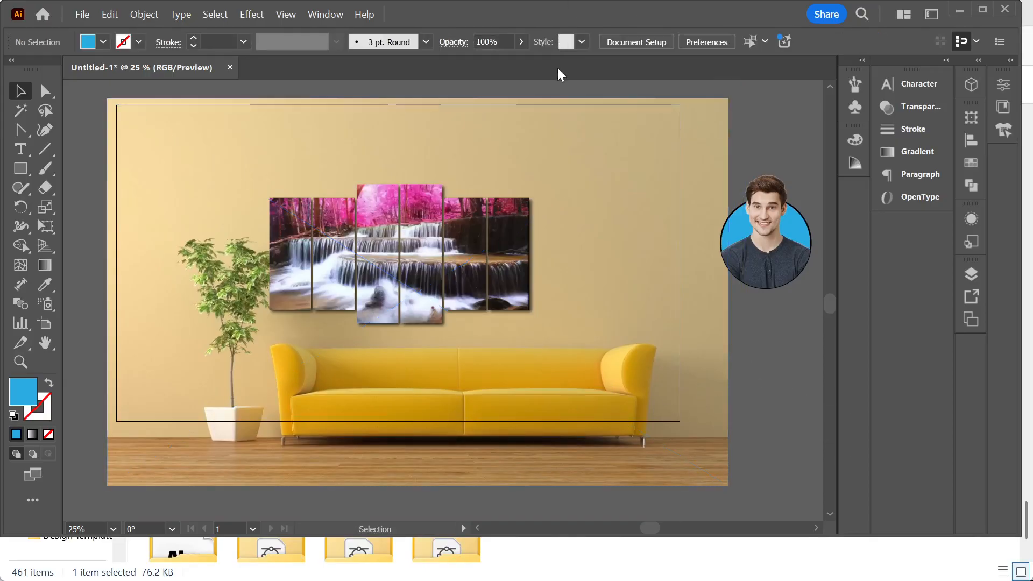
- Rescale and shift the sofa picture so its upper edge meets the artboard's and the sofa sits below the waterfall panels
scroll(510, 152, "down", 1)
left_click_drag(647, 248, 630, 241)
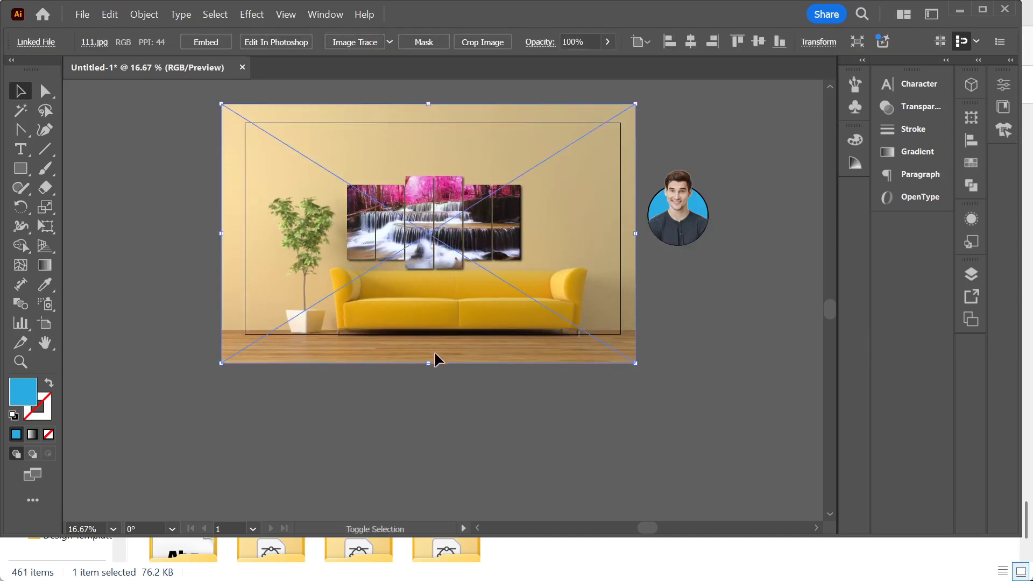
left_click_drag(430, 365, 429, 358)
mouse_move(499, 335)
left_mouse_down()
mouse_move(496, 349)
mouse_move(492, 341)
left_mouse_up()
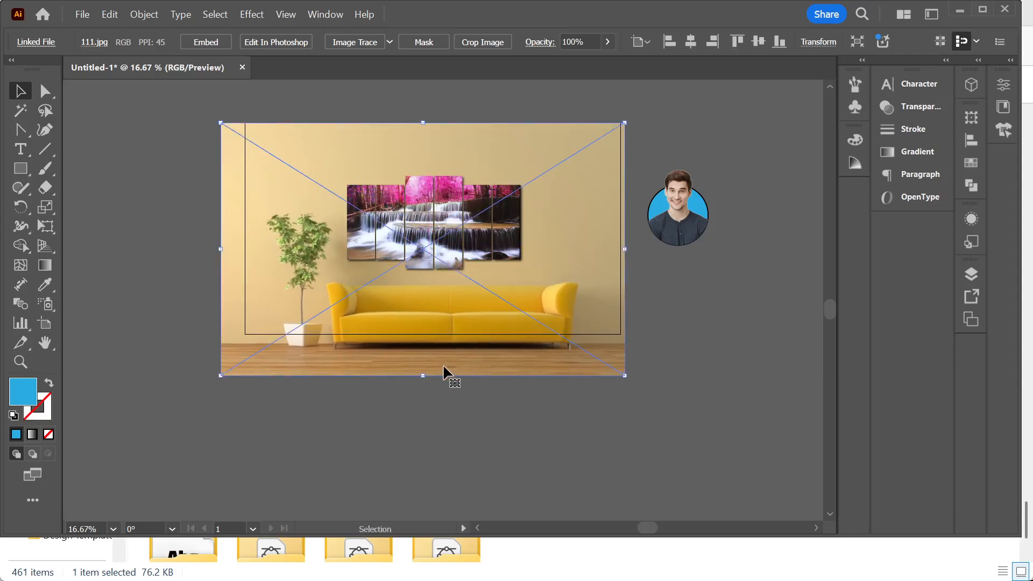
mouse_move(429, 382)
left_mouse_down()
mouse_move(423, 376)
mouse_move(423, 389)
left_mouse_up()
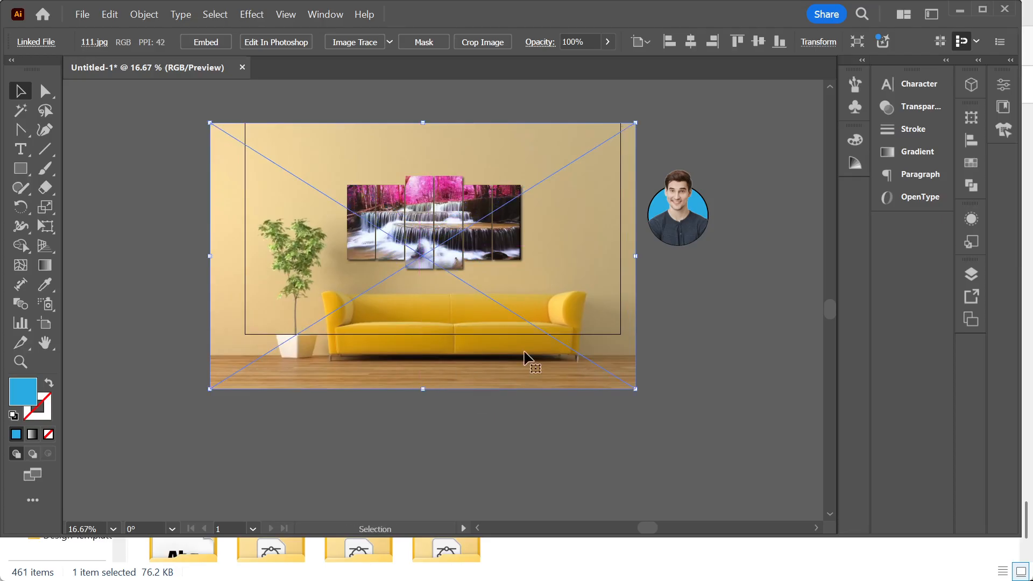
left_click_drag(521, 358, 516, 355)
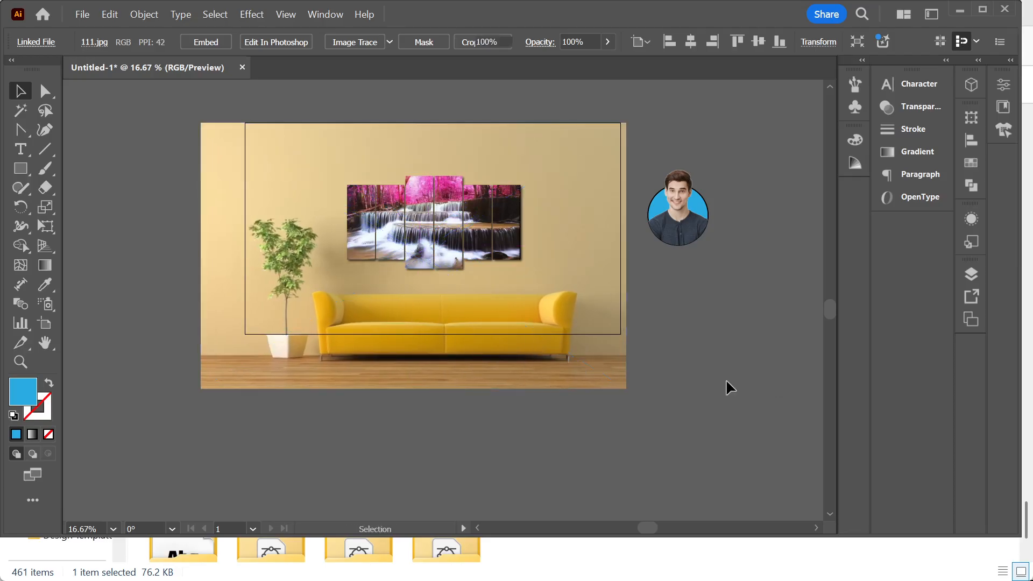
left_click(726, 385)
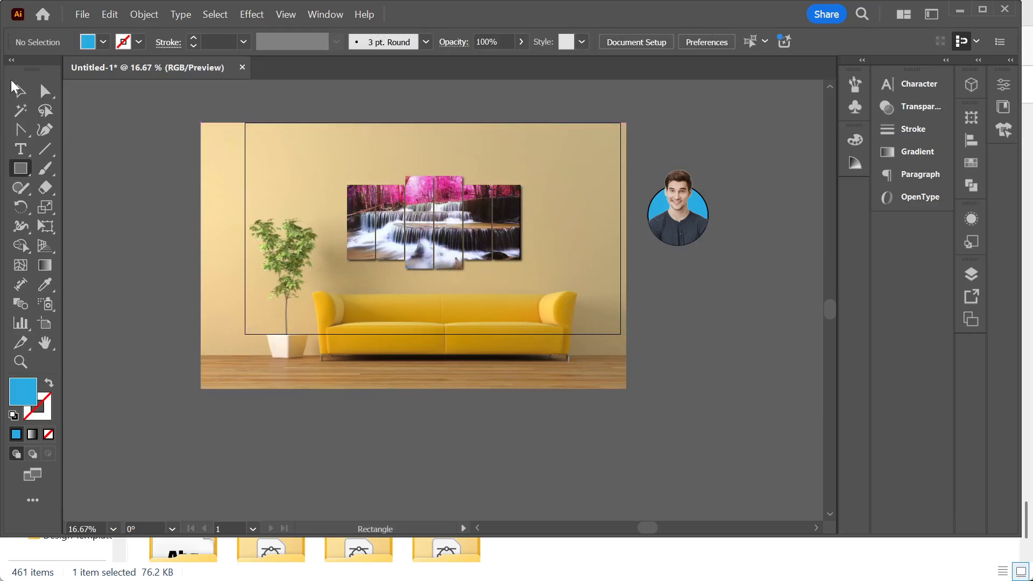
- Embed the linked sofa picture in the document and keep it selected
left_click(242, 158)
left_click(206, 37)
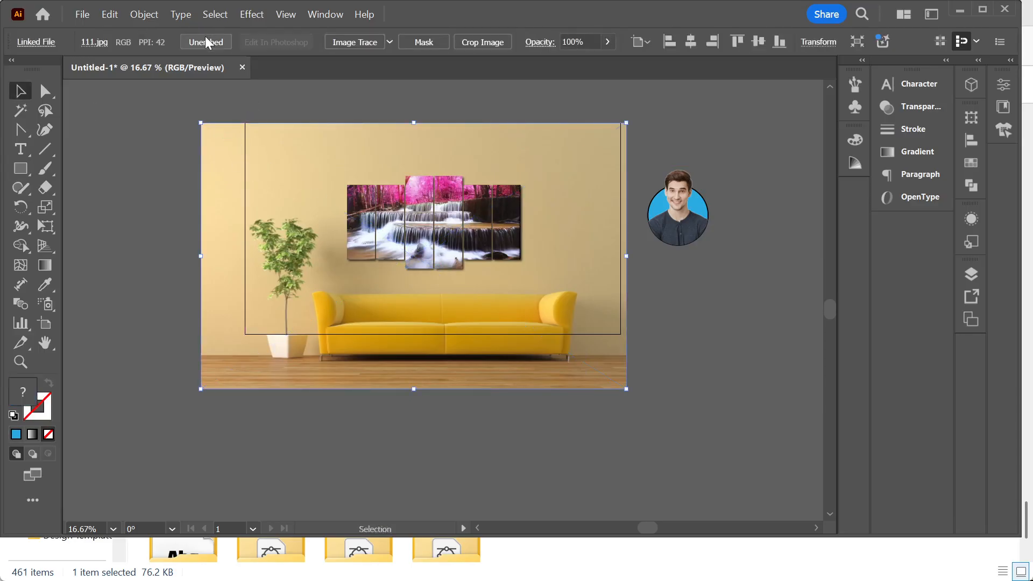
left_click(424, 116)
left_click(611, 365)
scroll(592, 185, "up", 1)
scroll(498, 142, "up", 1)
scroll(498, 141, "down", 1)
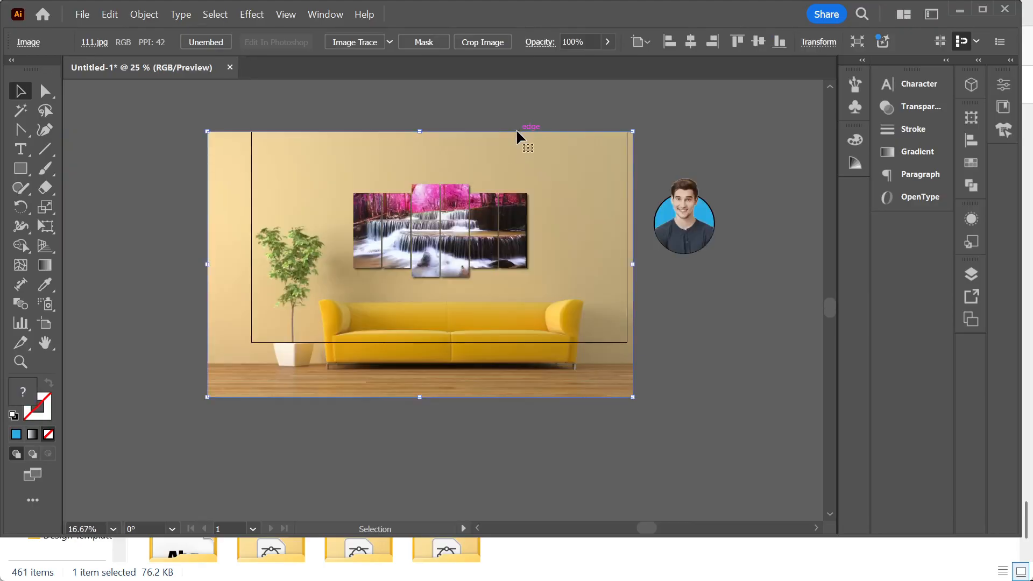
- Crop the sofa picture to the artboard's edges, about 1922 by 1080 px, and deselect it
left_click(470, 43)
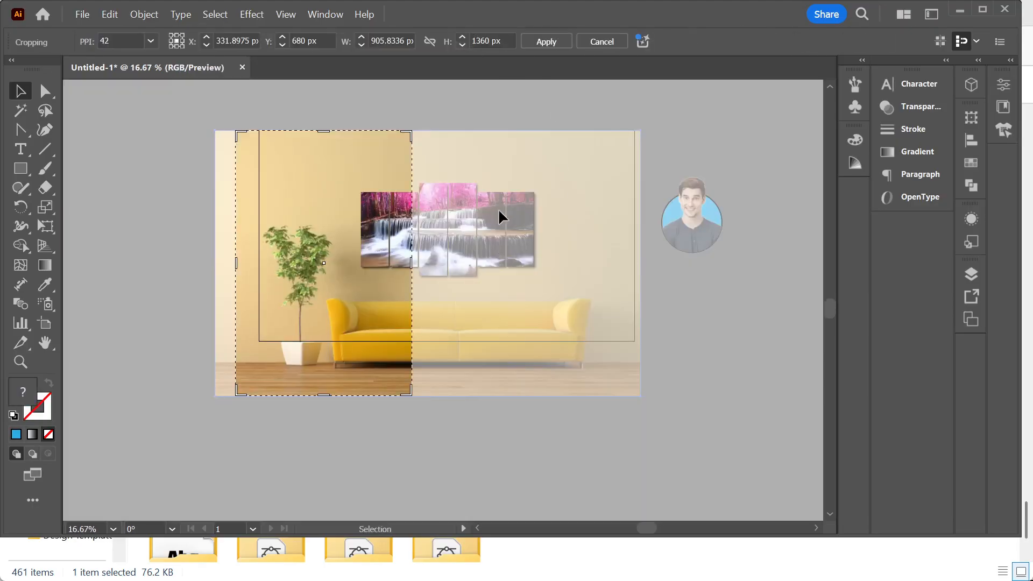
scroll(431, 255, "up", 1)
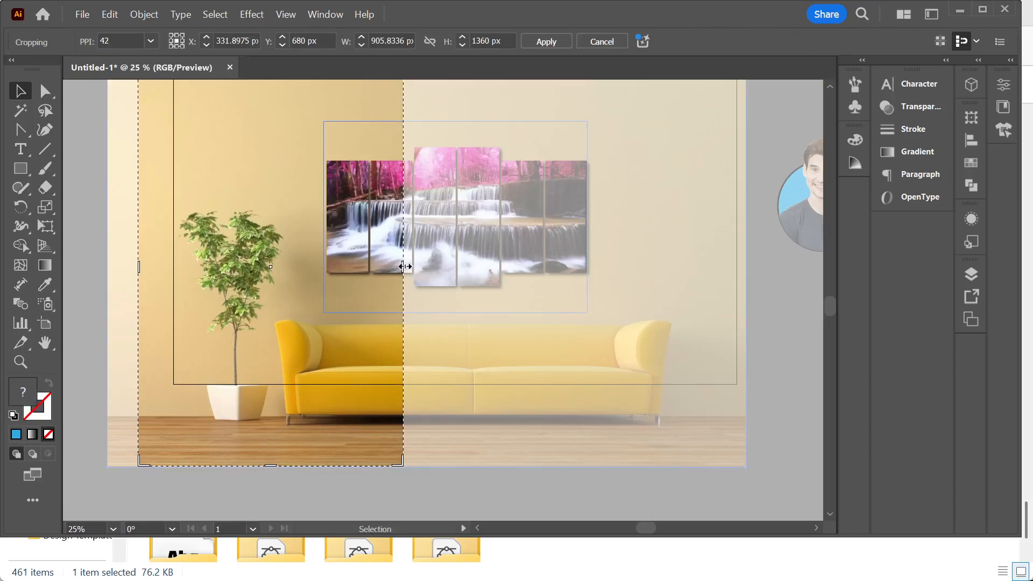
left_click_drag(403, 263, 736, 285)
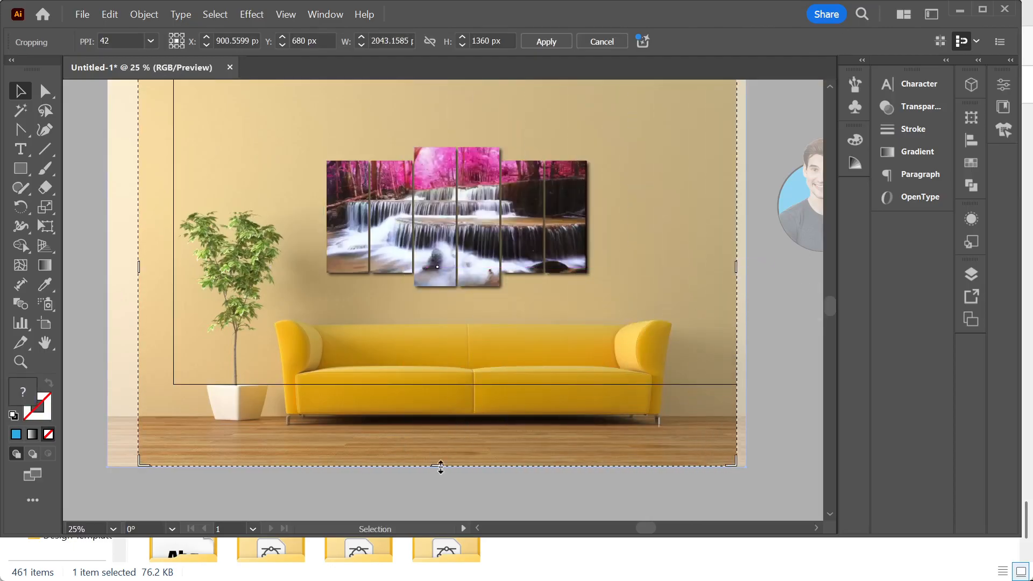
left_click_drag(440, 467, 447, 382)
scroll(176, 233, "up", 2)
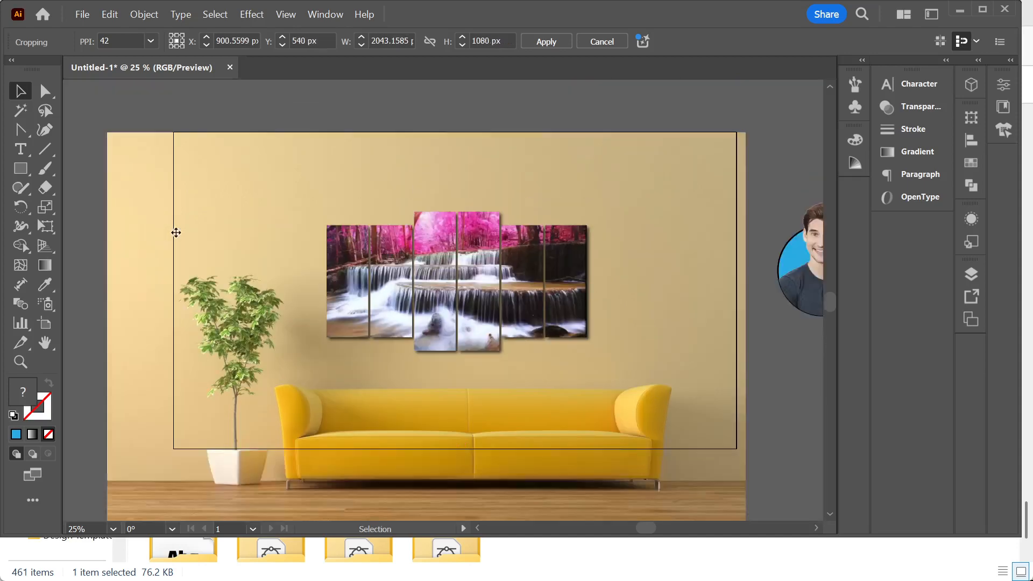
left_click_drag(140, 306, 173, 304)
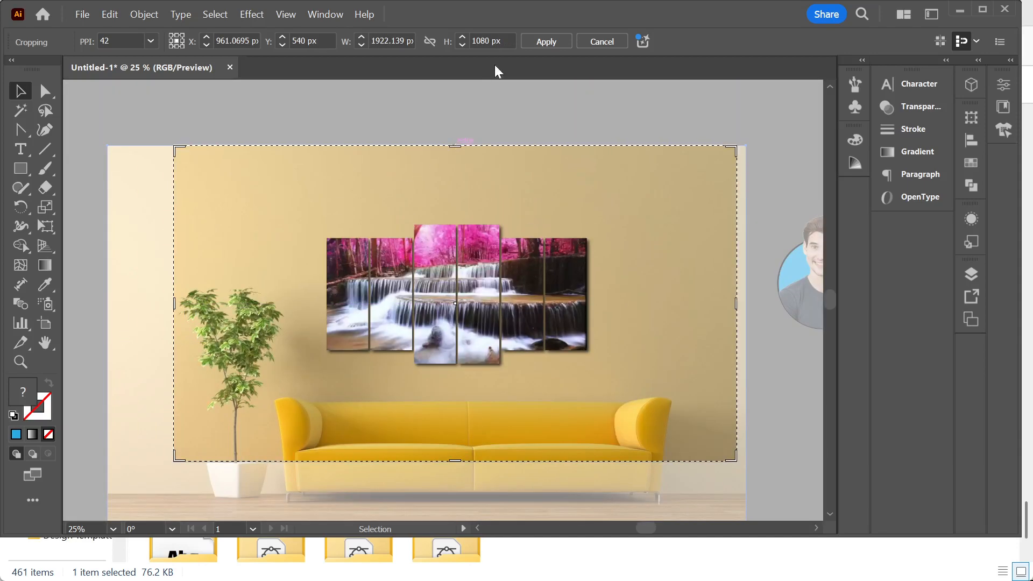
left_click(556, 41)
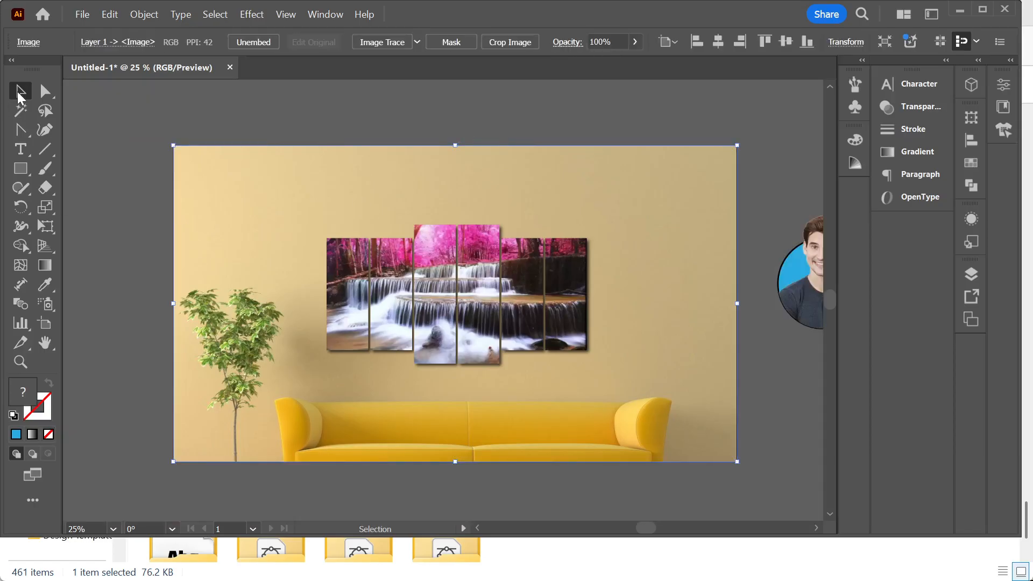
left_click(327, 135)
scroll(392, 131, "down", 1)
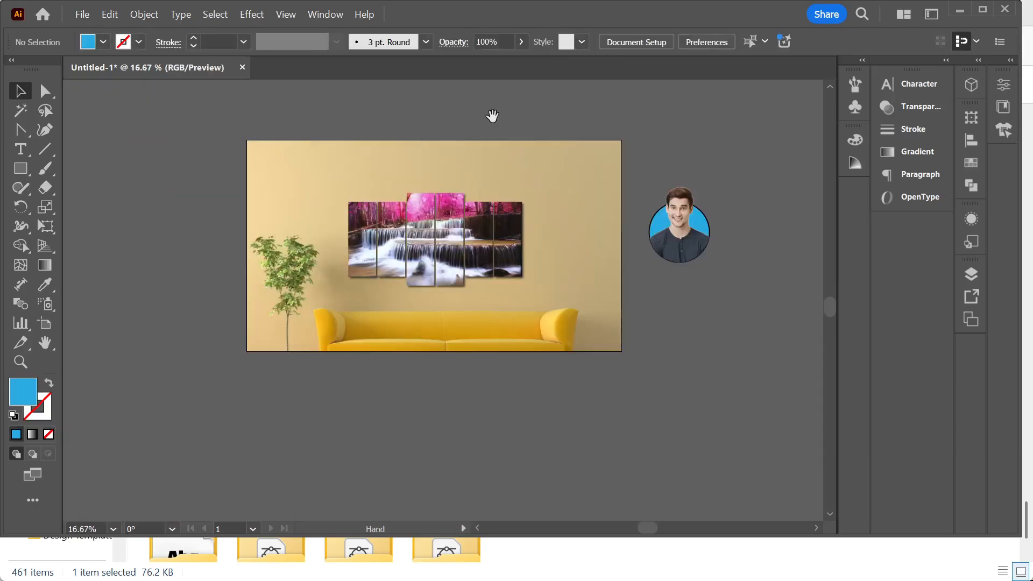
left_click_drag(488, 119, 456, 146)
scroll(459, 161, "up", 1)
scroll(460, 161, "down", 1)
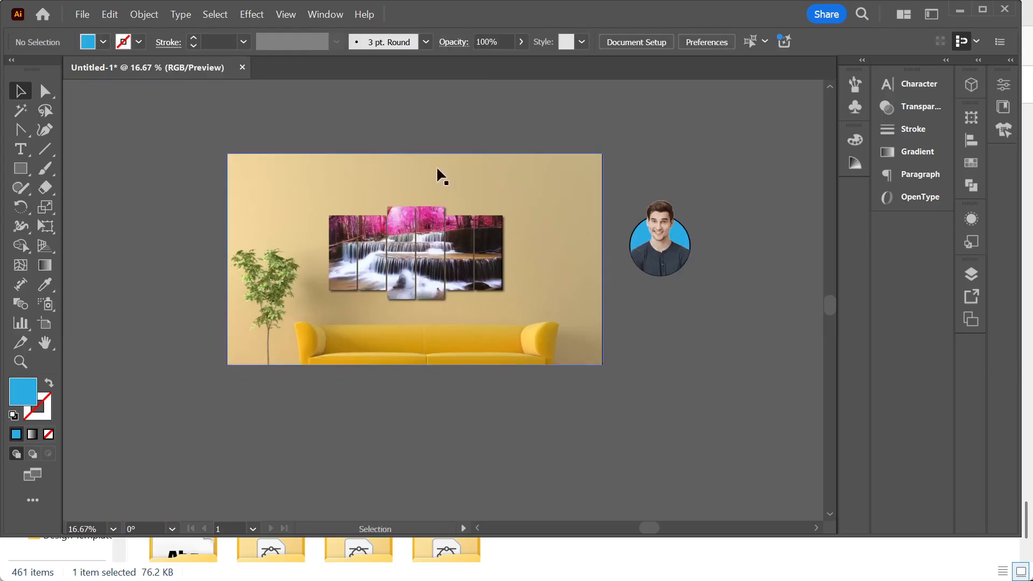
scroll(413, 188, "up", 1)
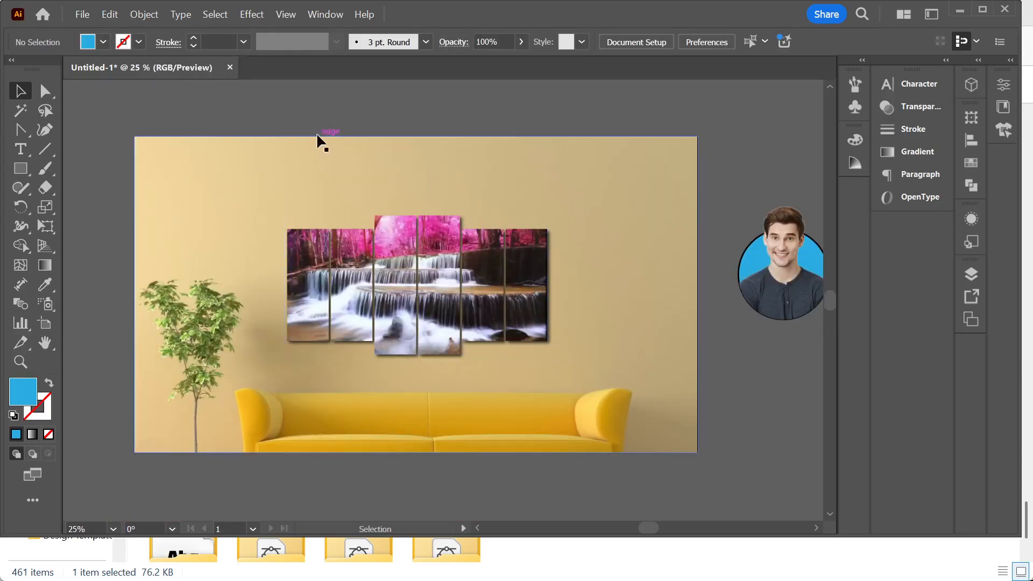
scroll(242, 100, "down", 1)
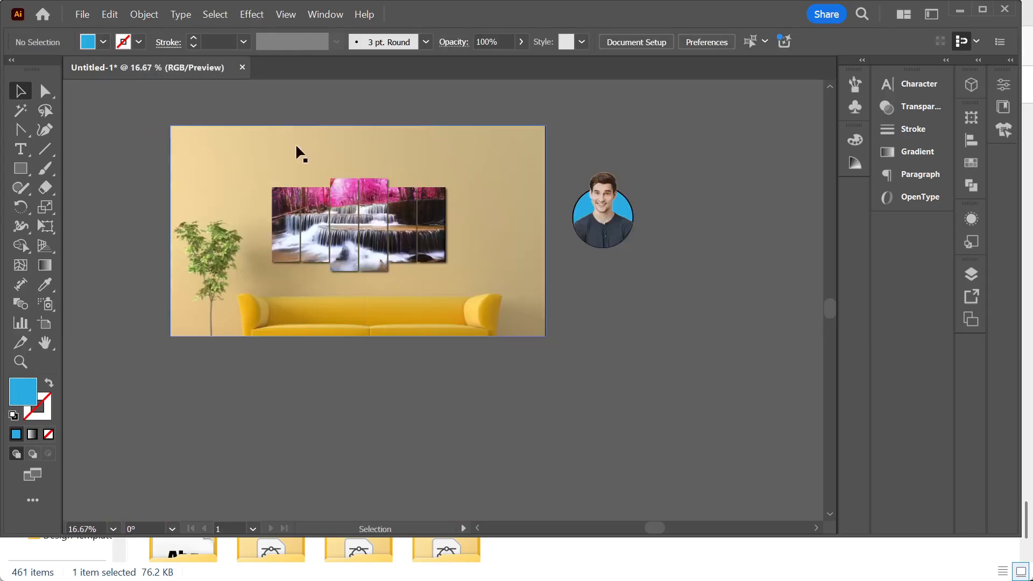
scroll(306, 147, "up", 1)
scroll(305, 147, "down", 1)
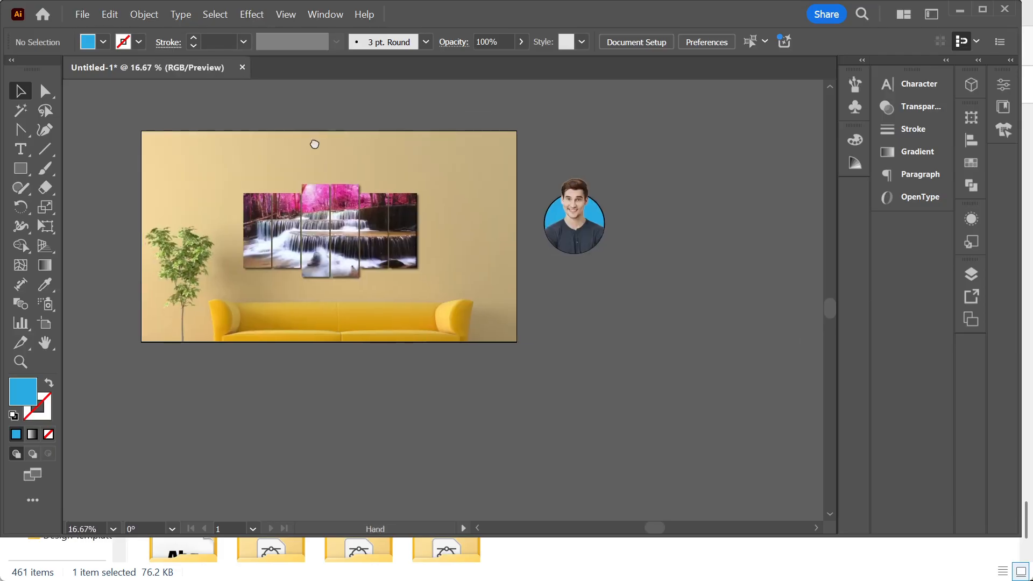
- Duplicate Artboard 1 together with its artwork directly below the original
left_click(45, 326)
scroll(242, 278, "down", 1)
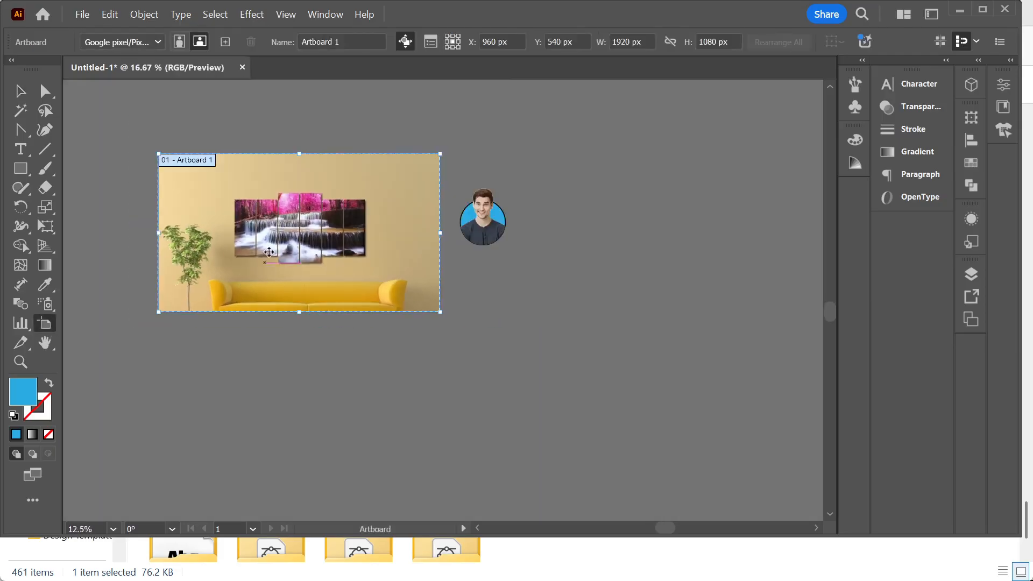
left_click_drag(275, 230, 275, 397)
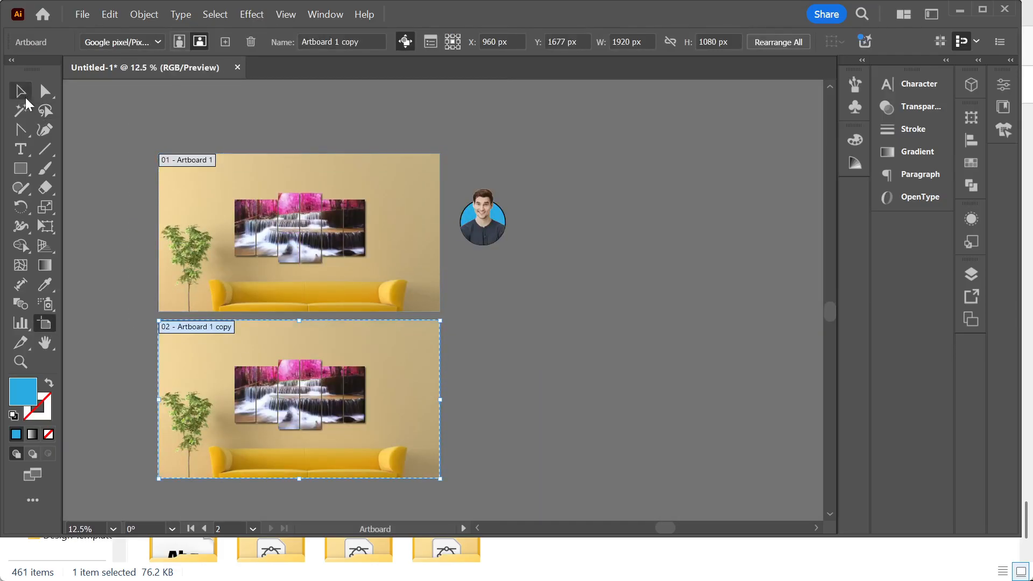
- Delete the sofa picture and all six waterfall panels from the duplicated artboard, Artboard 1 copy
left_click(25, 96)
left_click_drag(335, 498, 406, 388)
left_click_drag(200, 250, 551, 349)
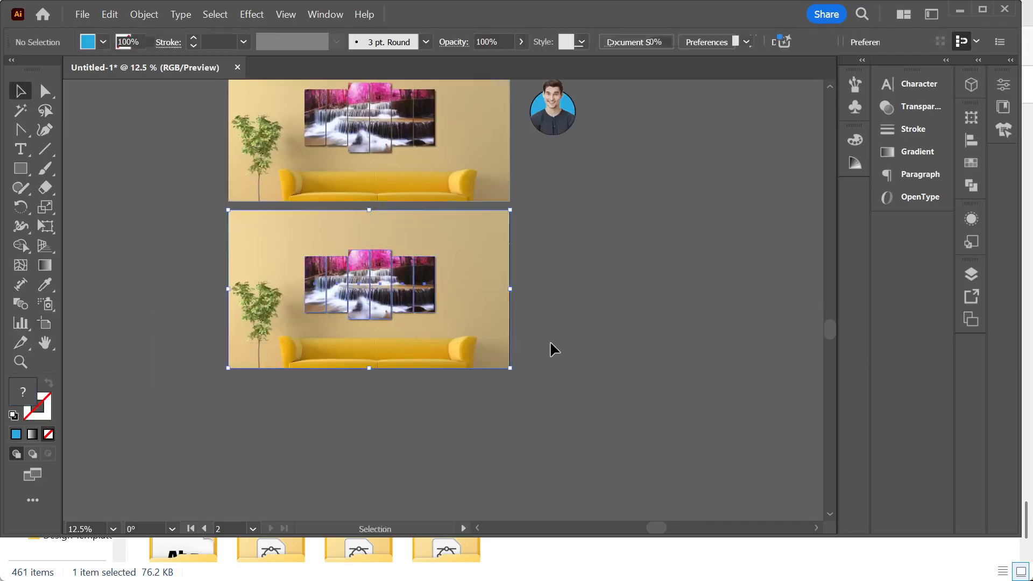
key("Delete")
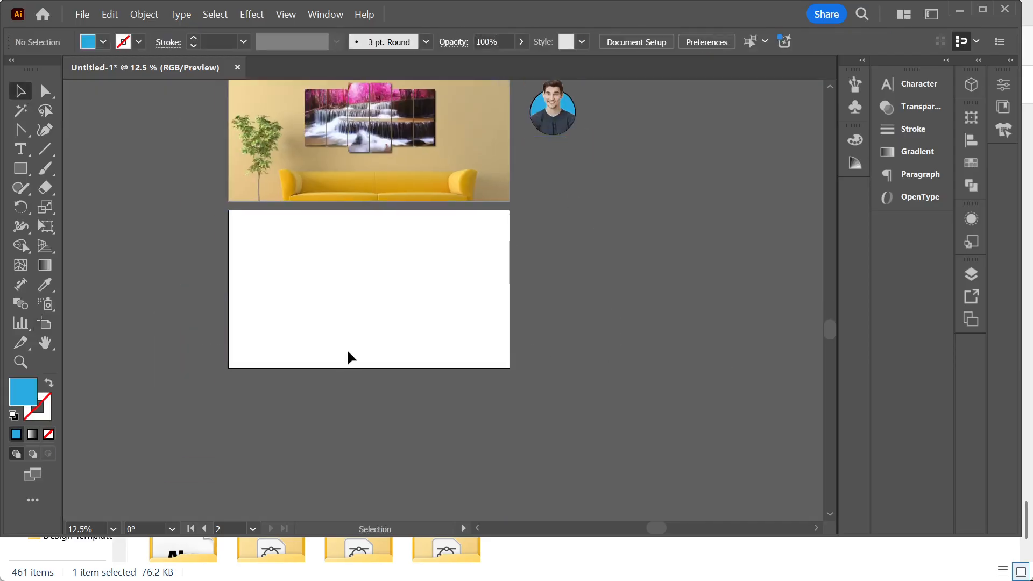
scroll(379, 349, "up", 2)
left_click_drag(322, 276, 408, 334)
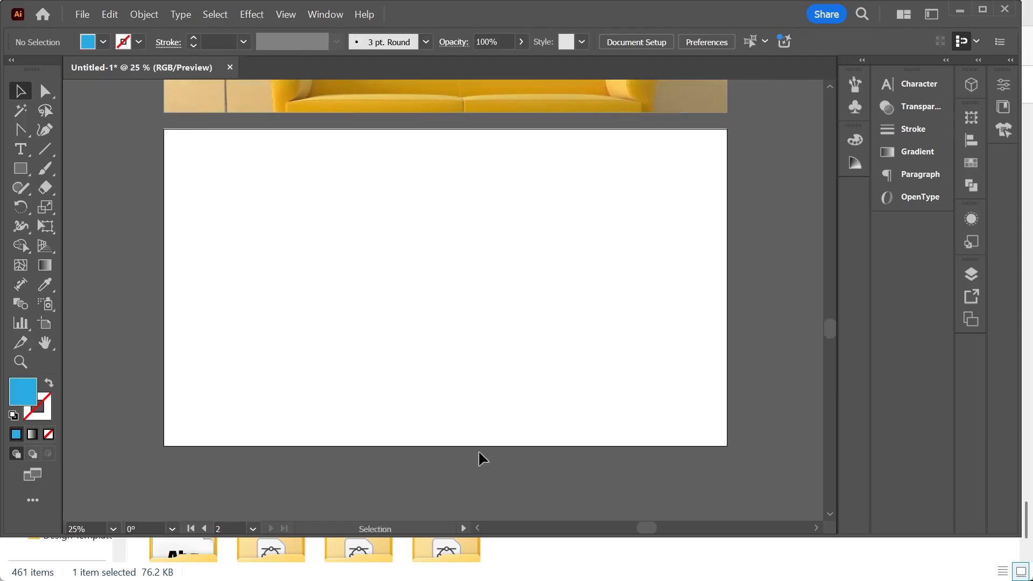
- Place a line of placeholder point text on the empty artboard and enlarge it to about 183 pt
mouse_move(526, 571)
left_click(21, 149)
left_click(386, 240)
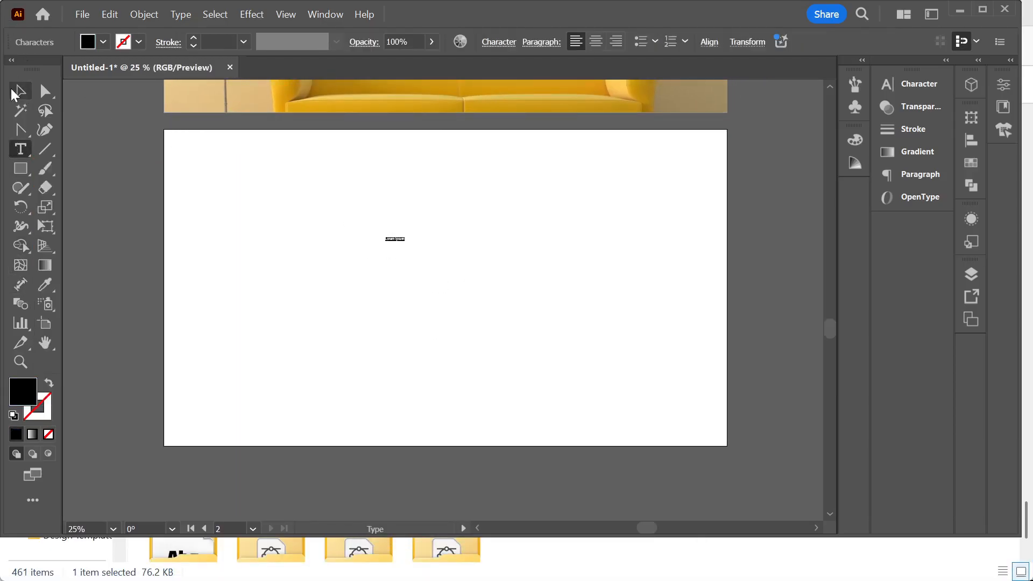
left_click(16, 94)
left_click_drag(398, 245, 448, 299)
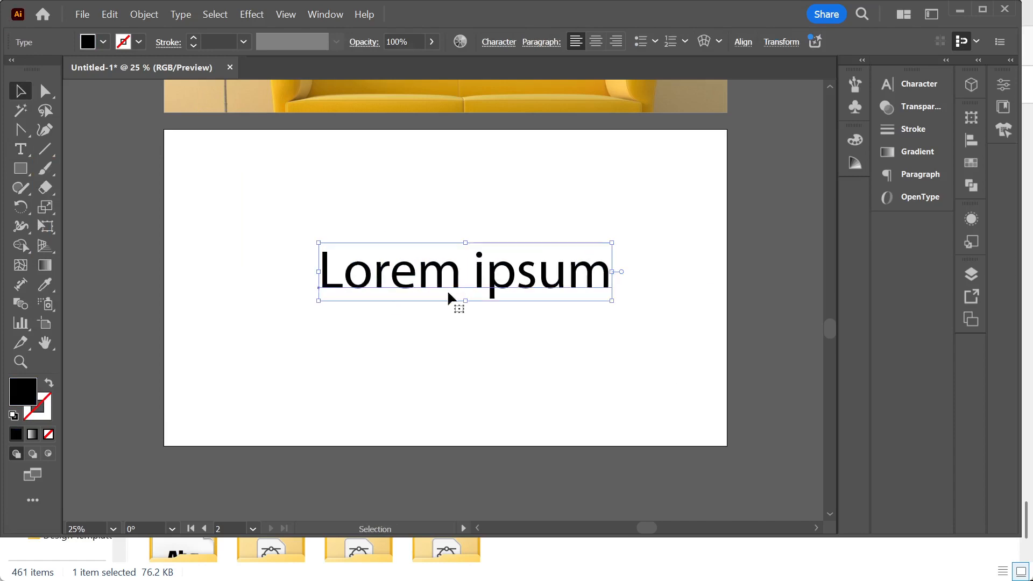
- Replace the placeholder text with "HONEY" and leave it selected as an object
left_click(21, 150)
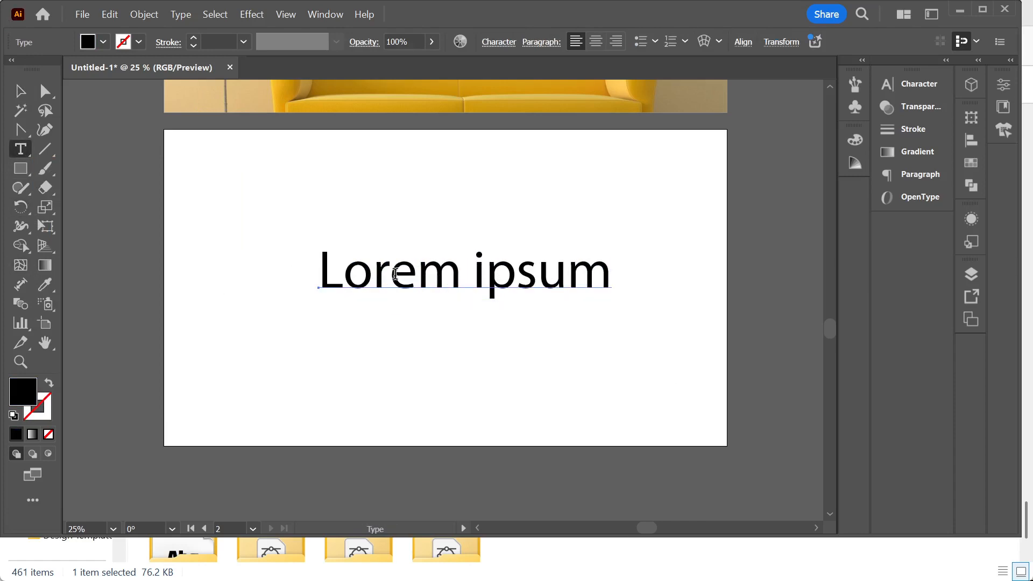
triple_click(413, 275)
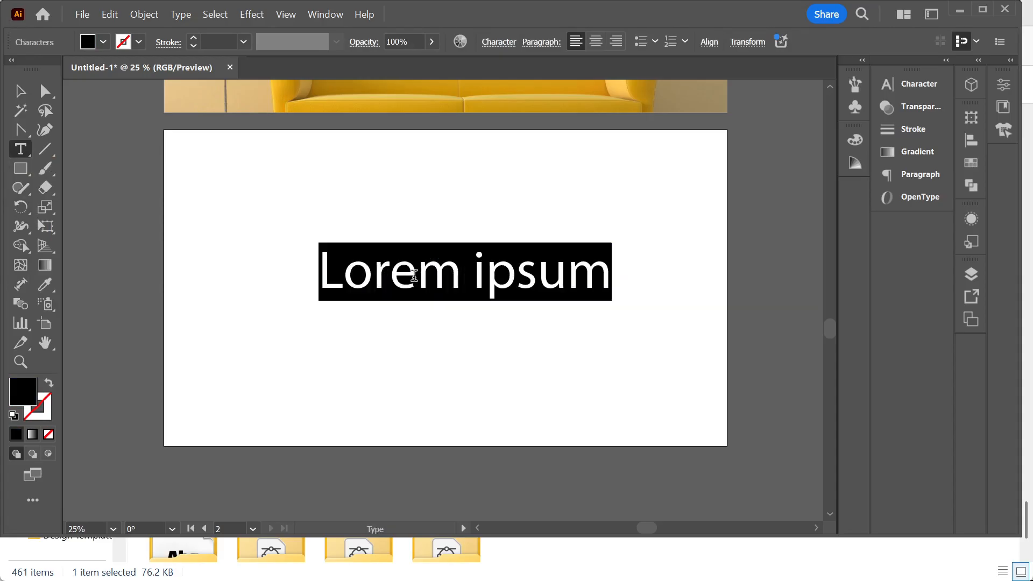
type("HONEY")
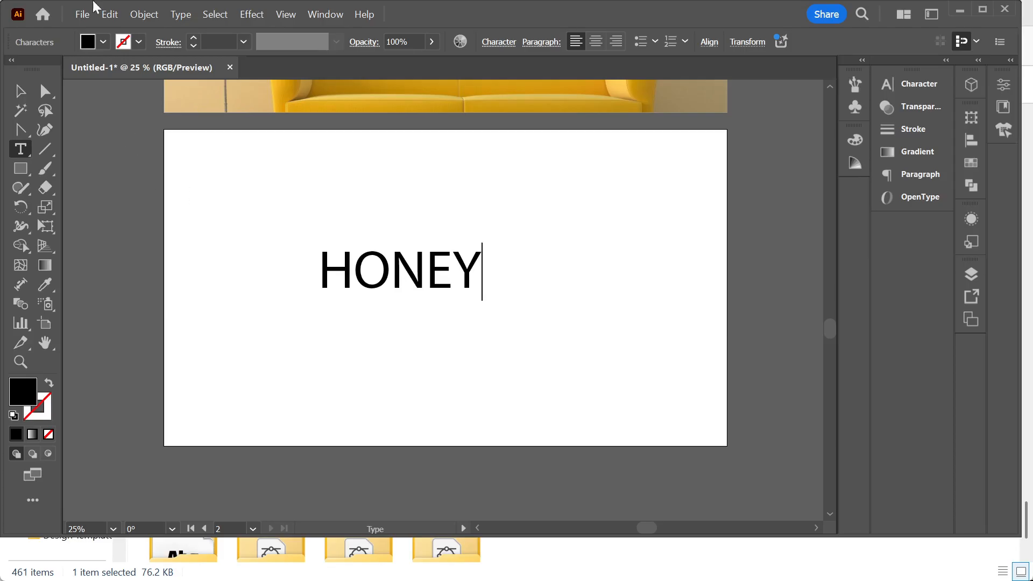
left_click(21, 91)
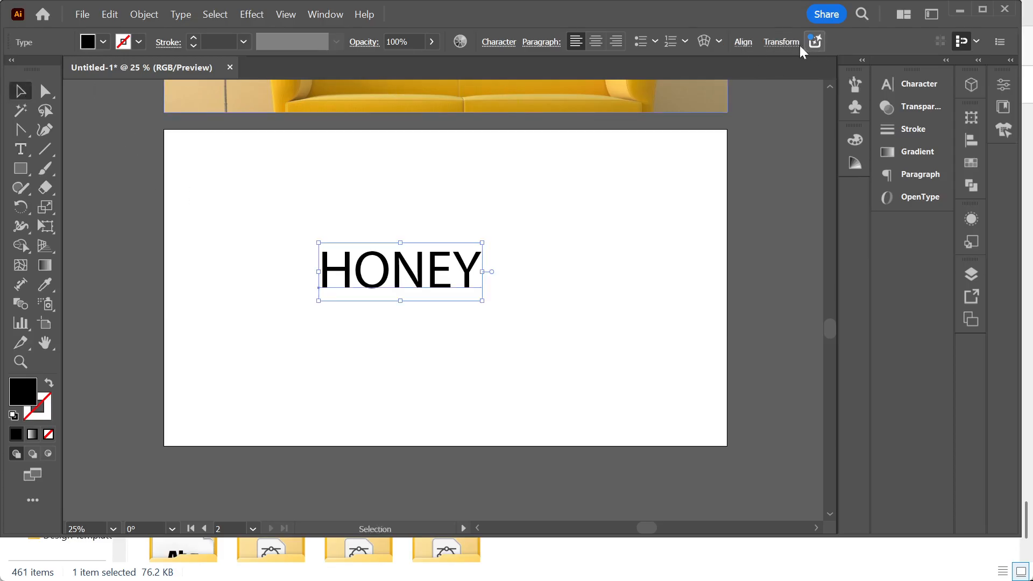
- Set the HONEY text's font to Anton, enlarge it to about 431 px wide, and deselect it
left_click(1000, 87)
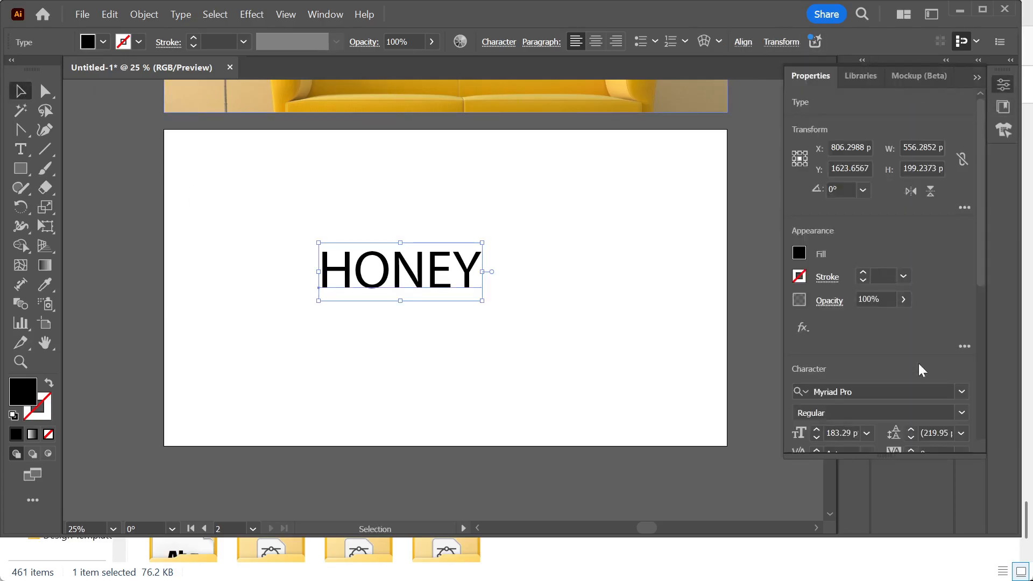
left_click(961, 395)
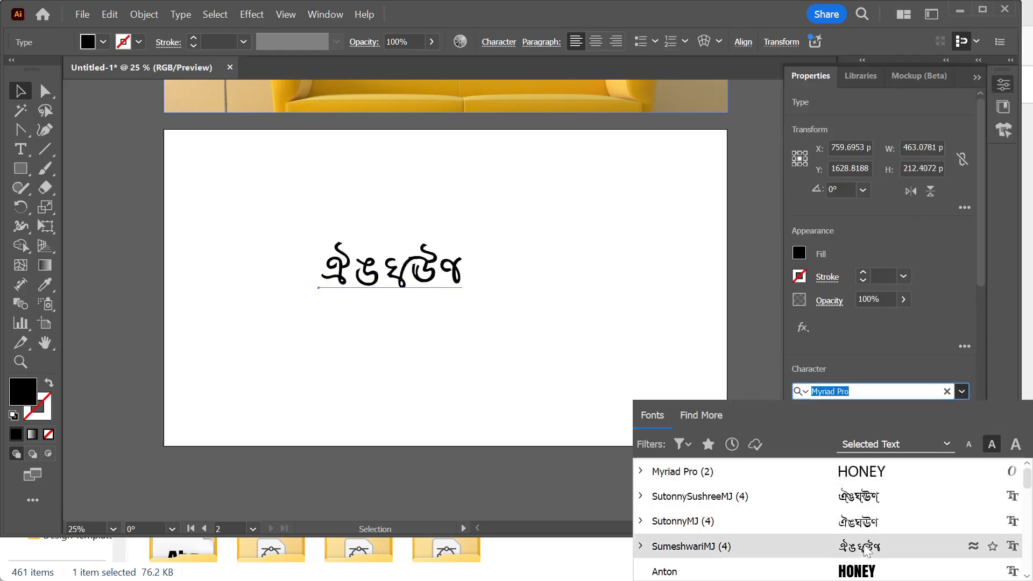
left_click(700, 571)
left_click(613, 405)
left_click(385, 280)
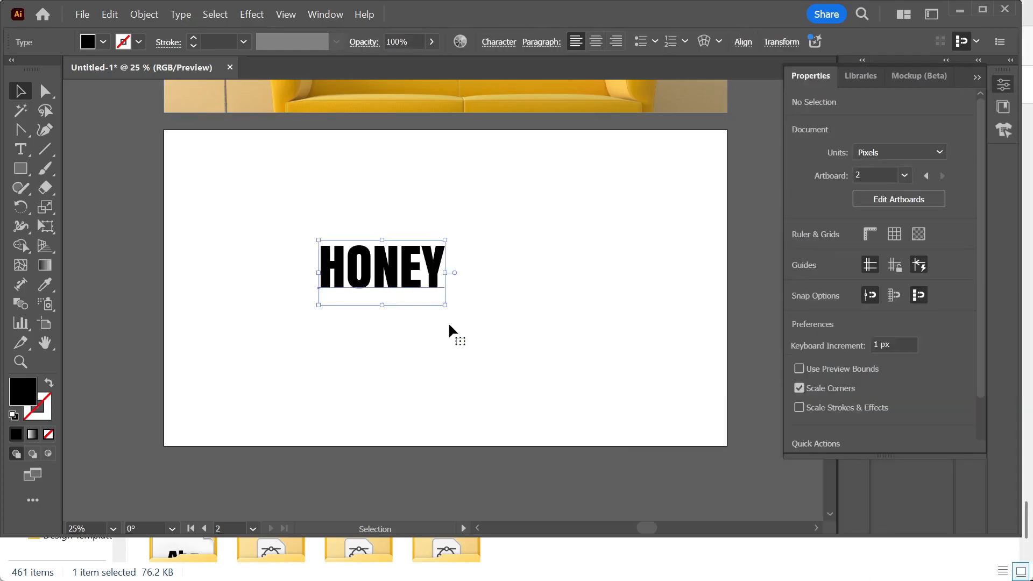
left_click_drag(446, 307, 476, 321)
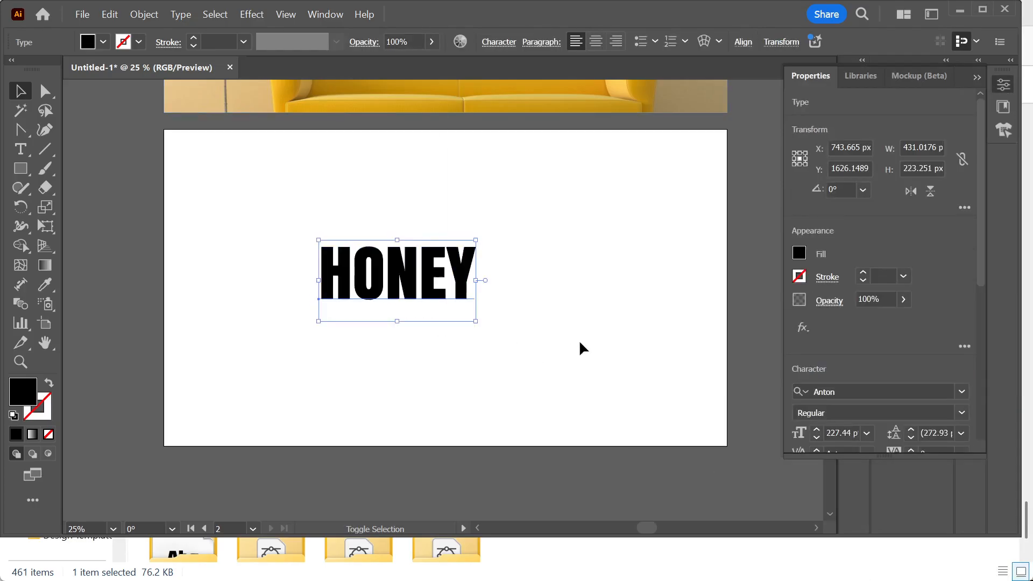
left_click(526, 350)
- Switch to the Chrome window with the nature image search and search Google Images for "hONEY image"
mouse_move(525, 571)
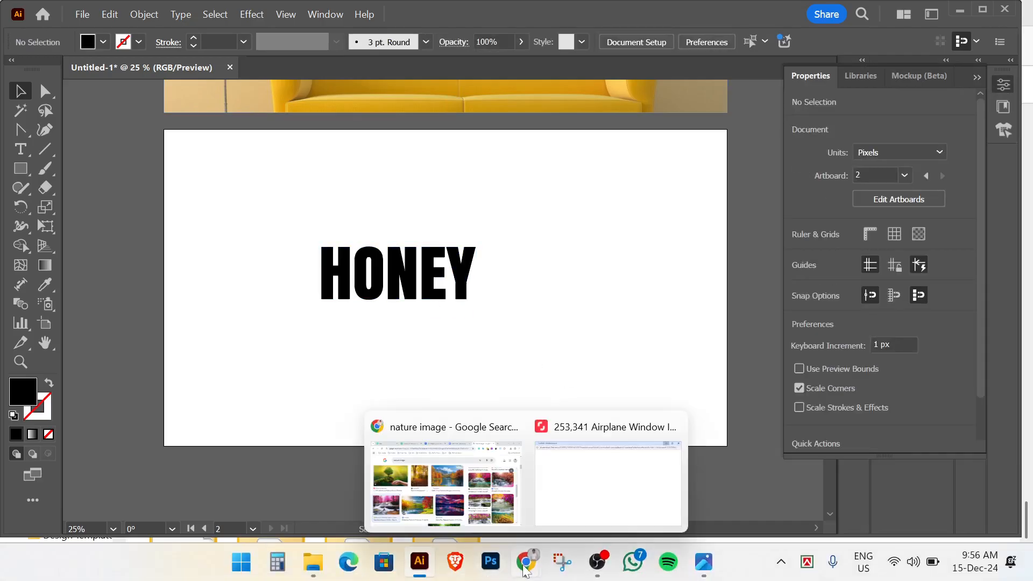
left_click(447, 479)
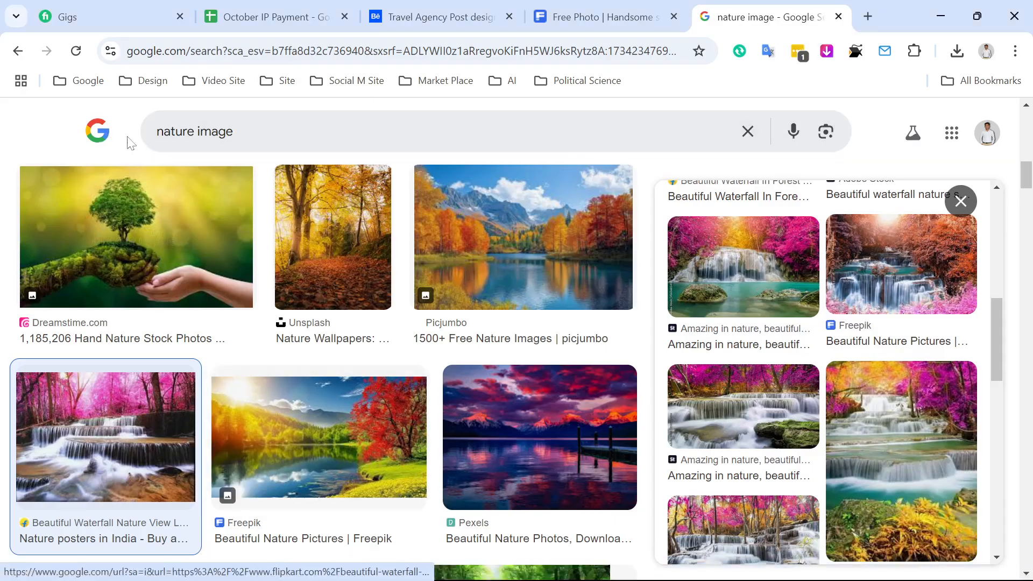
left_click_drag(154, 138, 154, 137)
type("hONEY")
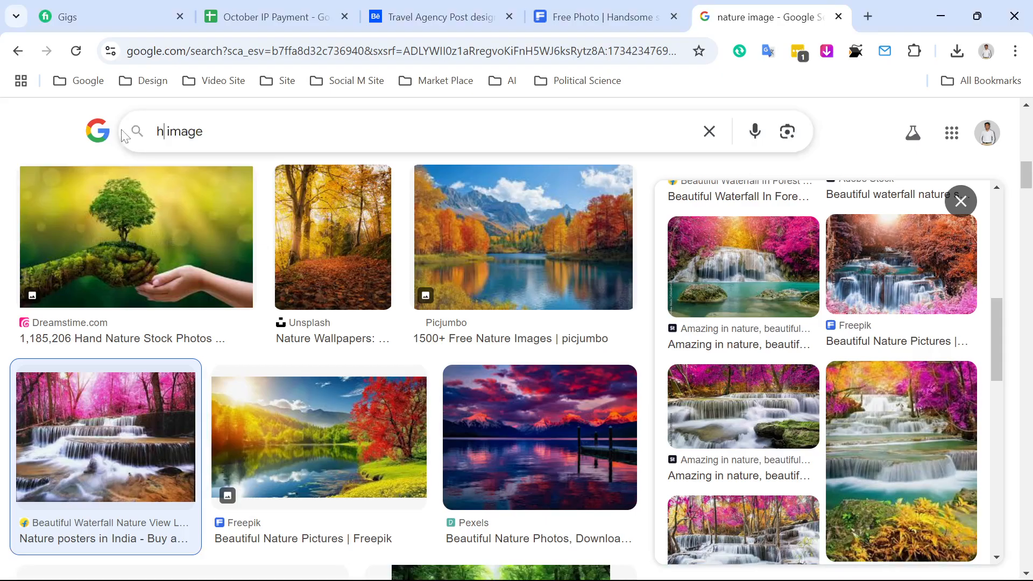
key("Return")
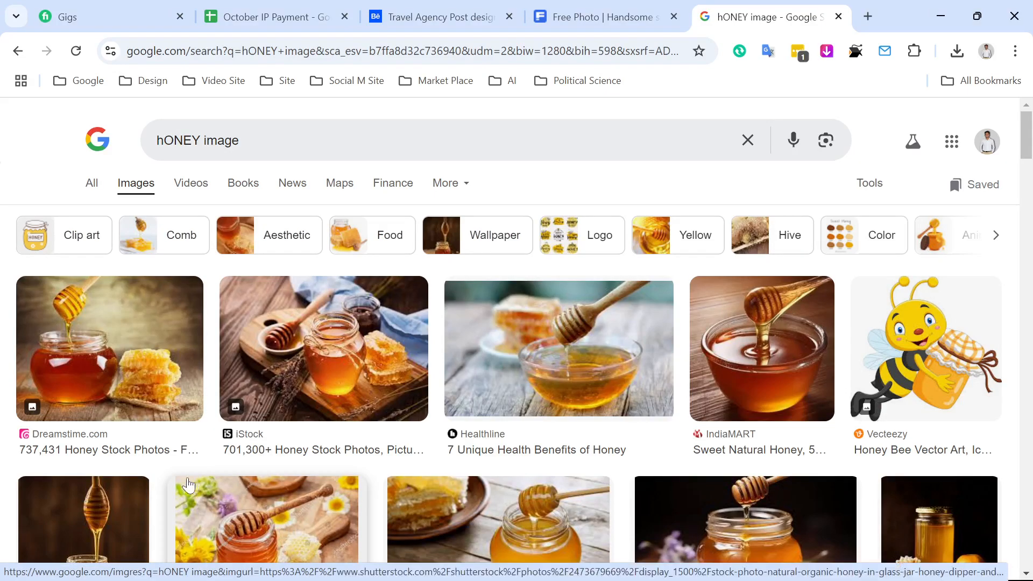
- Look through the honey image results and the pictures related to the Pexels bee-on-flower photo for a suitable texture
scroll(285, 530, "down", 6)
scroll(261, 493, "down", 20)
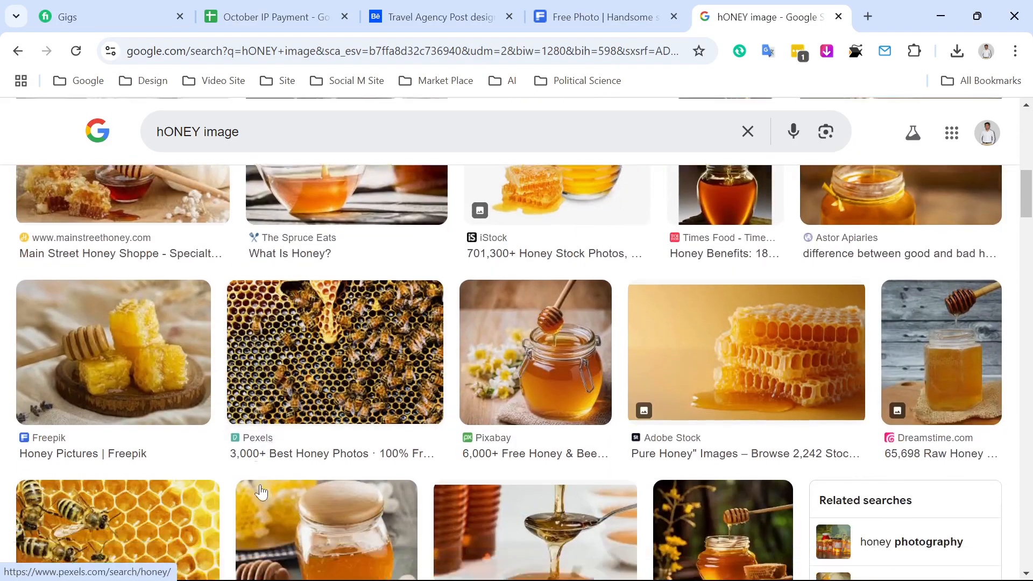
scroll(261, 493, "down", 15)
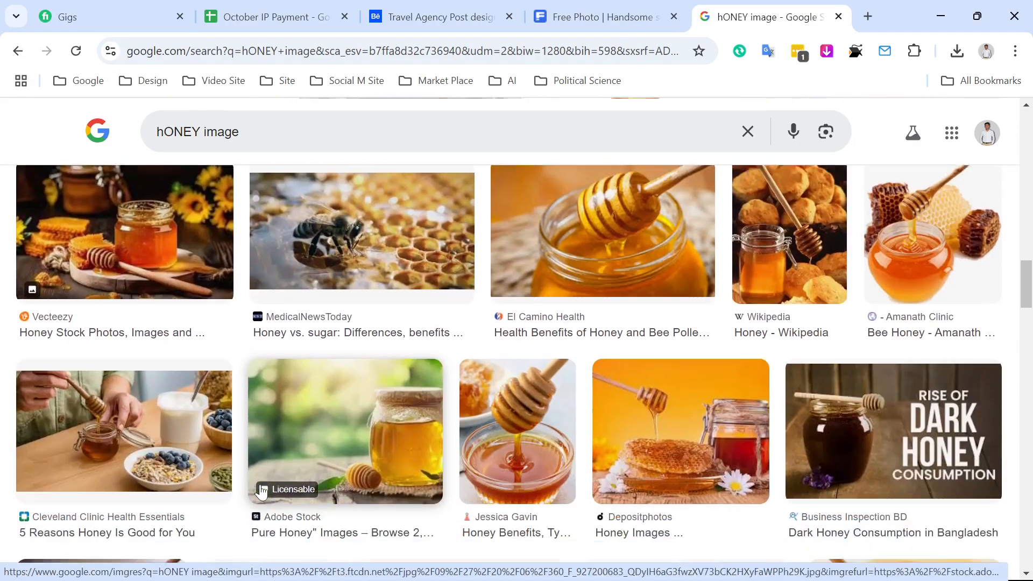
scroll(260, 493, "down", 5)
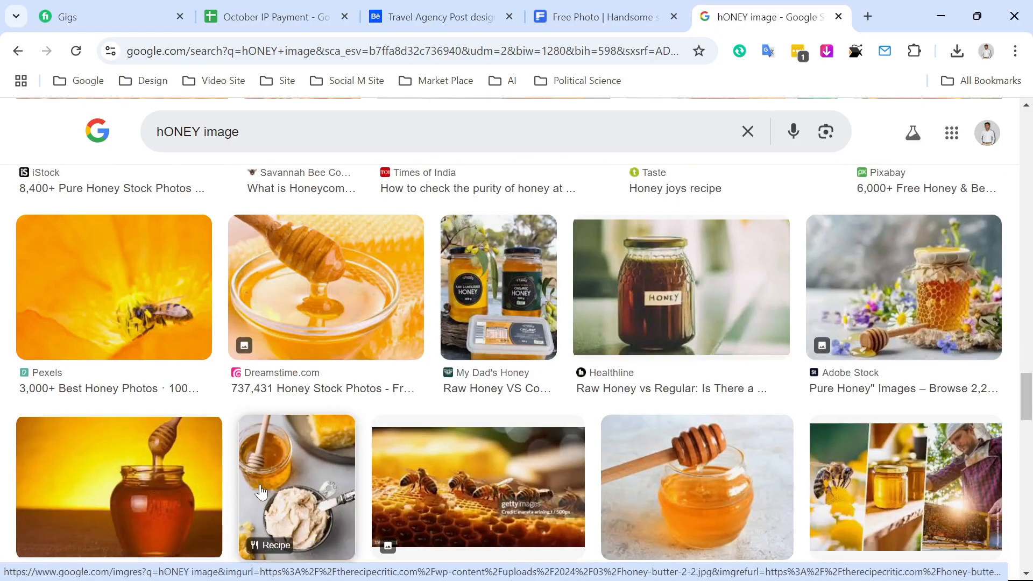
left_click(142, 313)
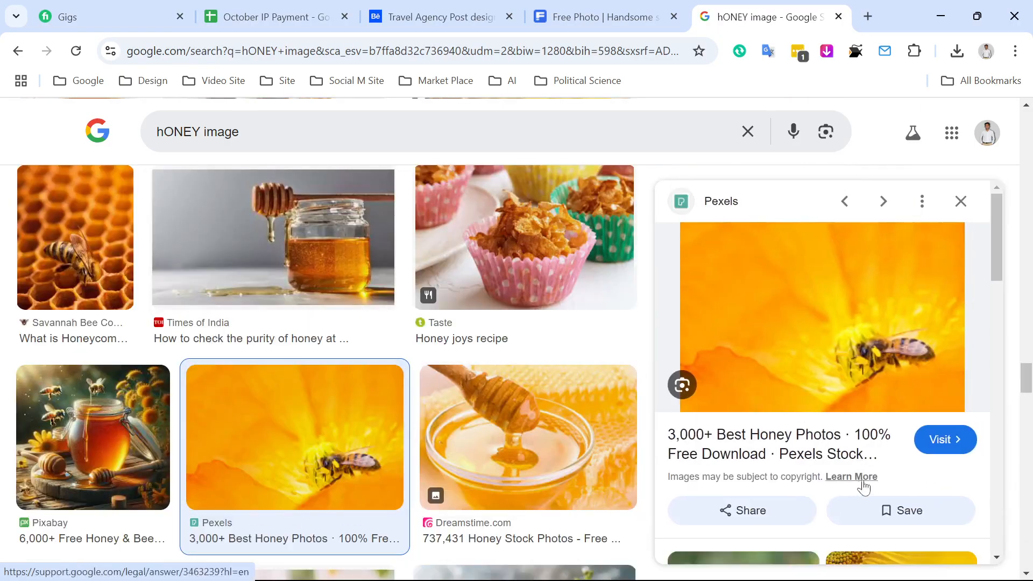
scroll(840, 474, "down", 7)
scroll(833, 456, "down", 7)
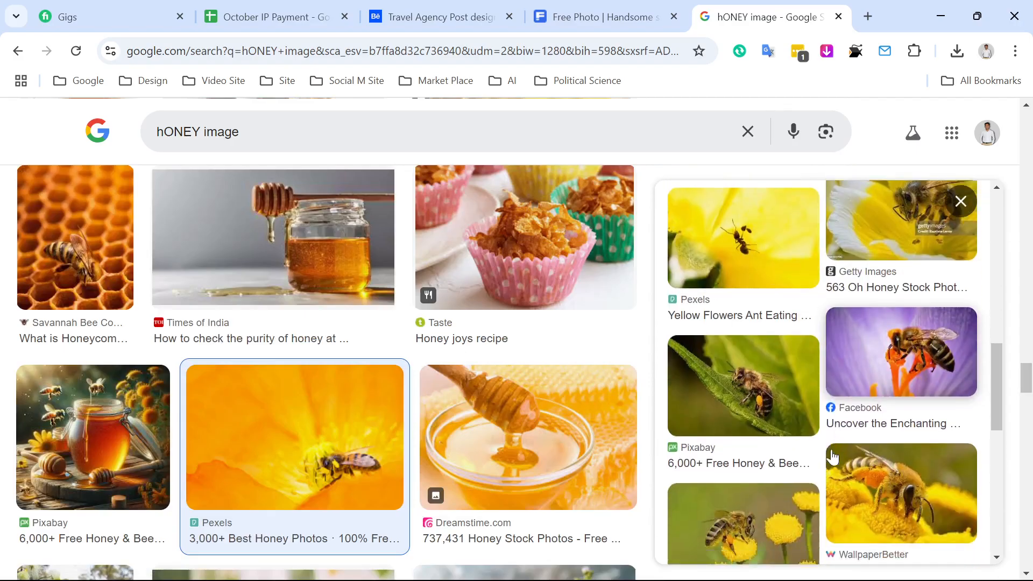
scroll(581, 468, "down", 6)
scroll(580, 468, "down", 9)
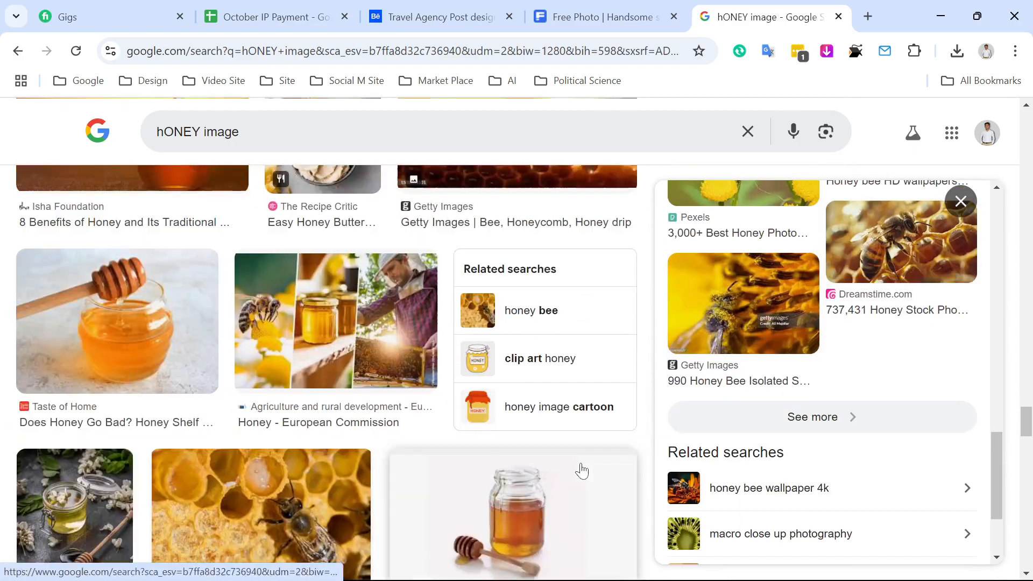
scroll(284, 218, "up", 12)
scroll(284, 217, "up", 15)
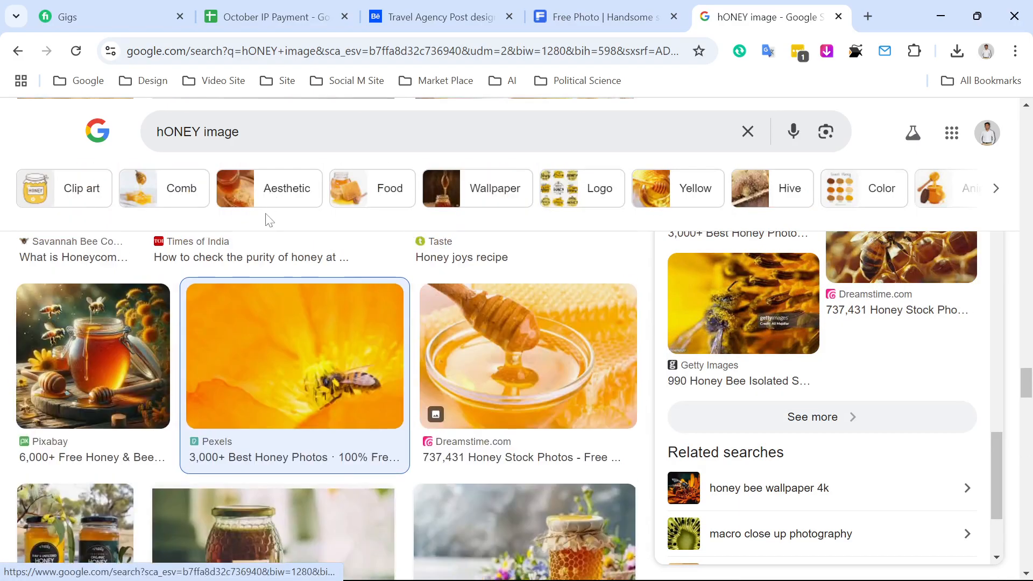
scroll(281, 260, "up", 15)
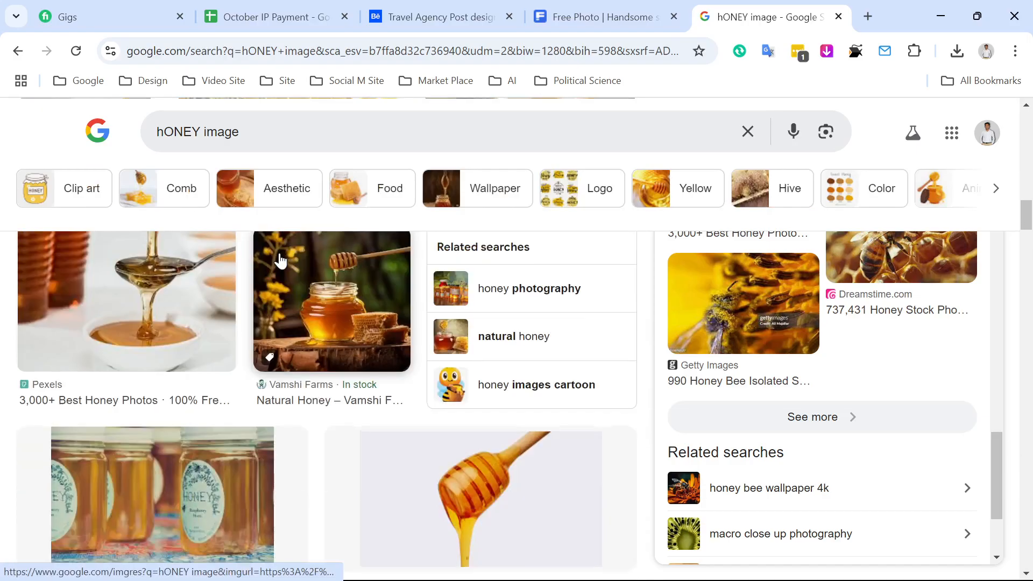
scroll(281, 261, "up", 3)
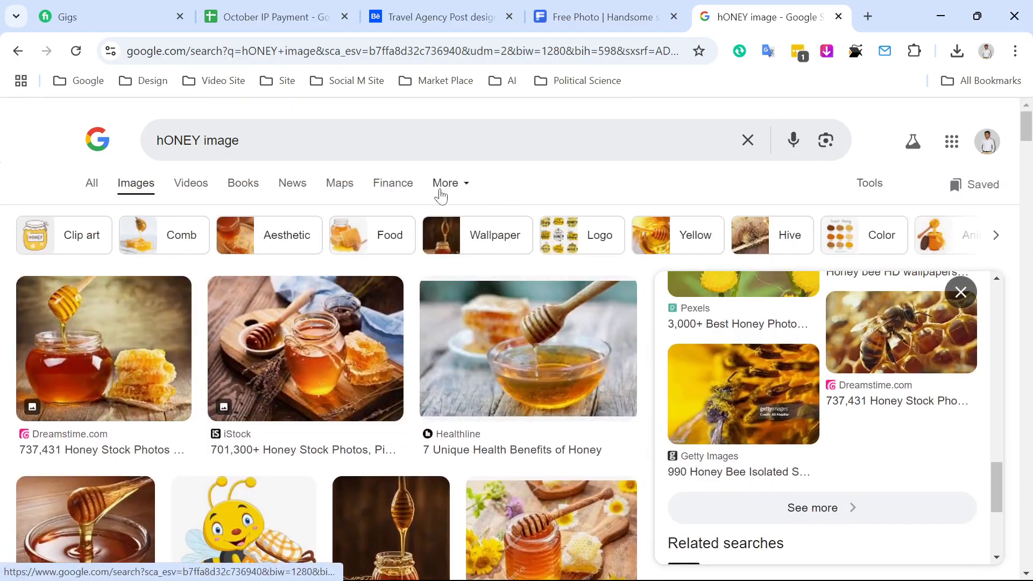
- Filter the honey image results to the Large size
left_click(871, 184)
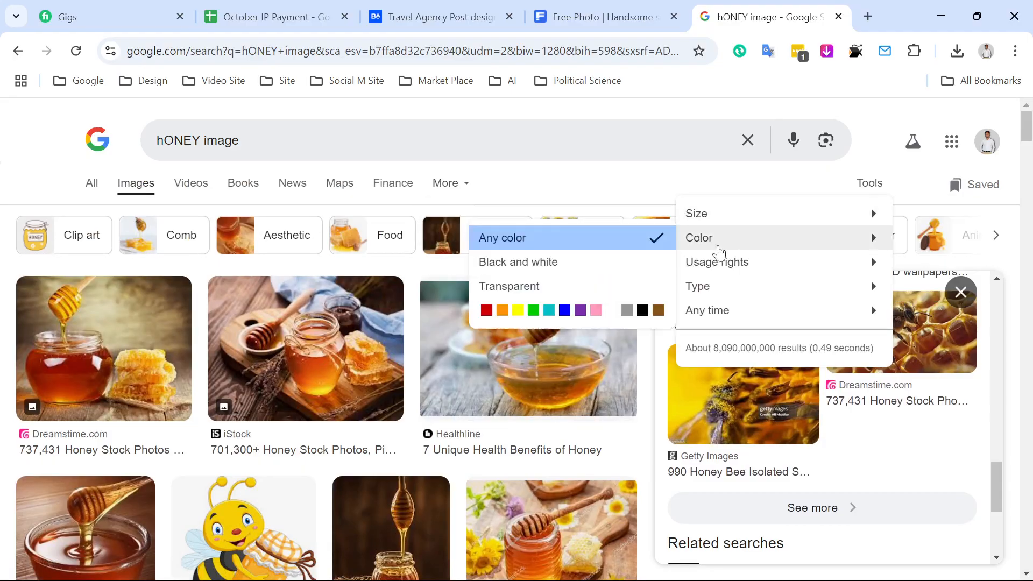
mouse_move(719, 222)
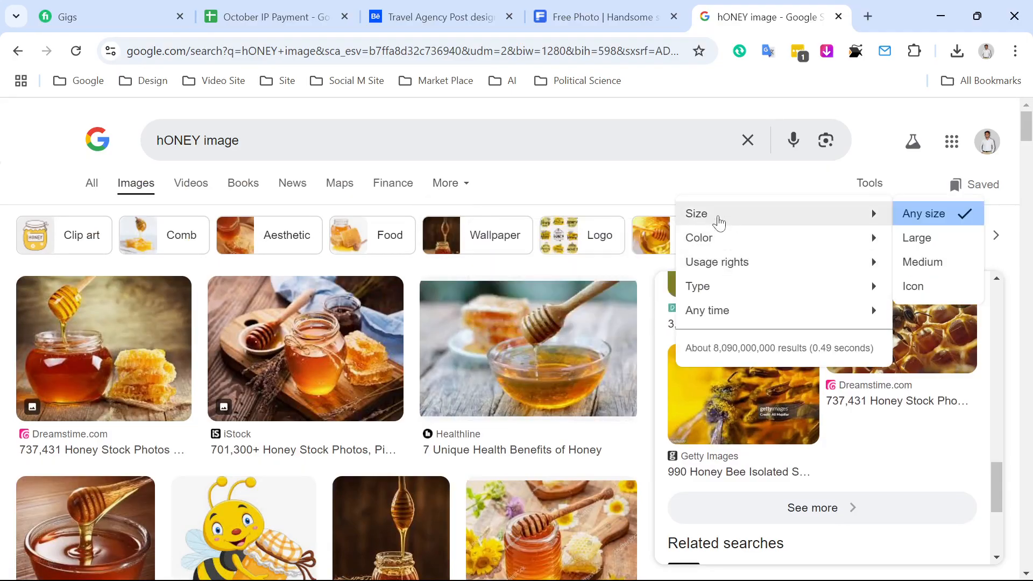
left_click(917, 235)
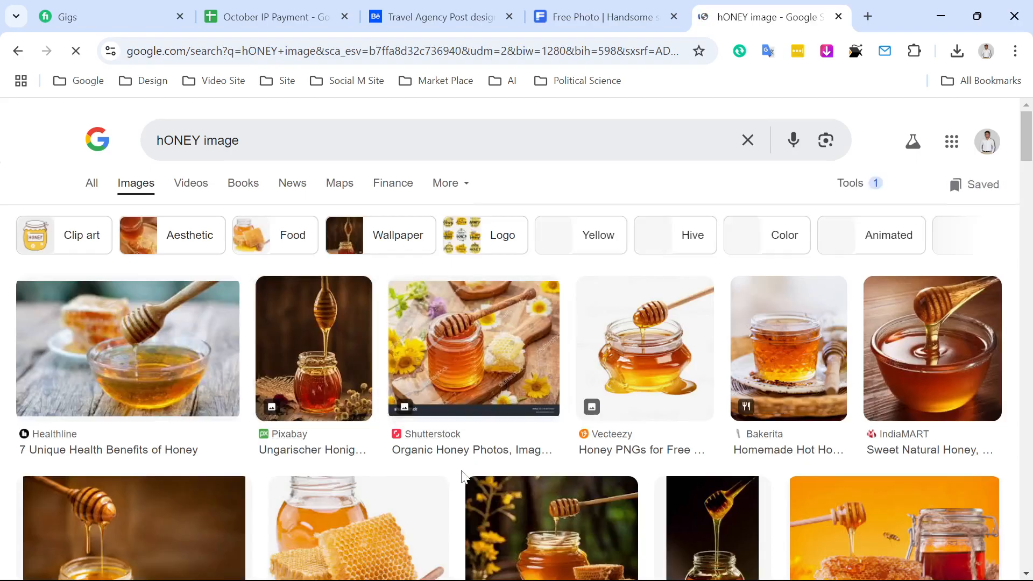
- Look through the large honey results and open the Days Of The Year picture of a dipper over a honey bowl
scroll(462, 477, "down", 15)
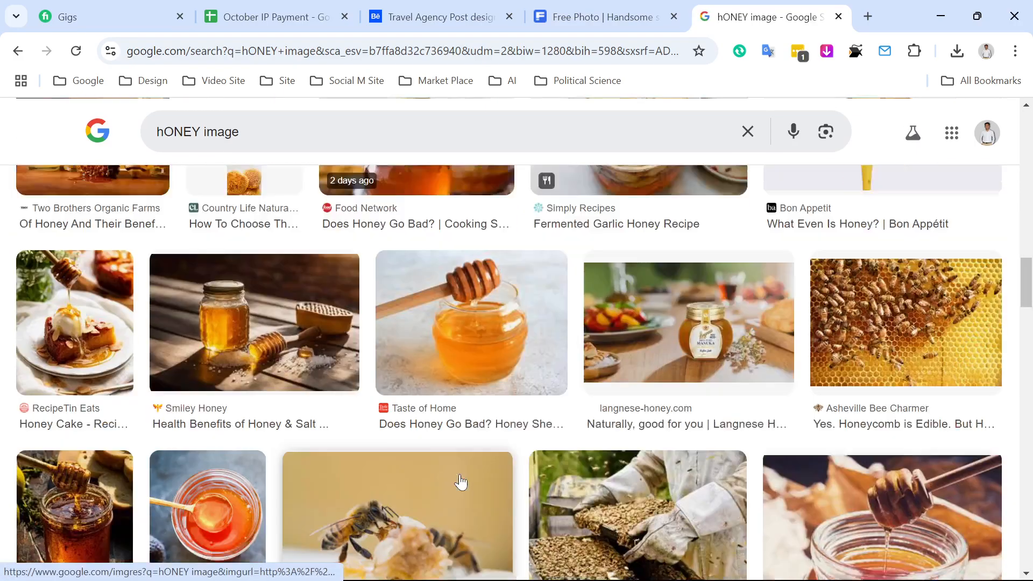
scroll(460, 481, "down", 10)
scroll(462, 482, "up", 2)
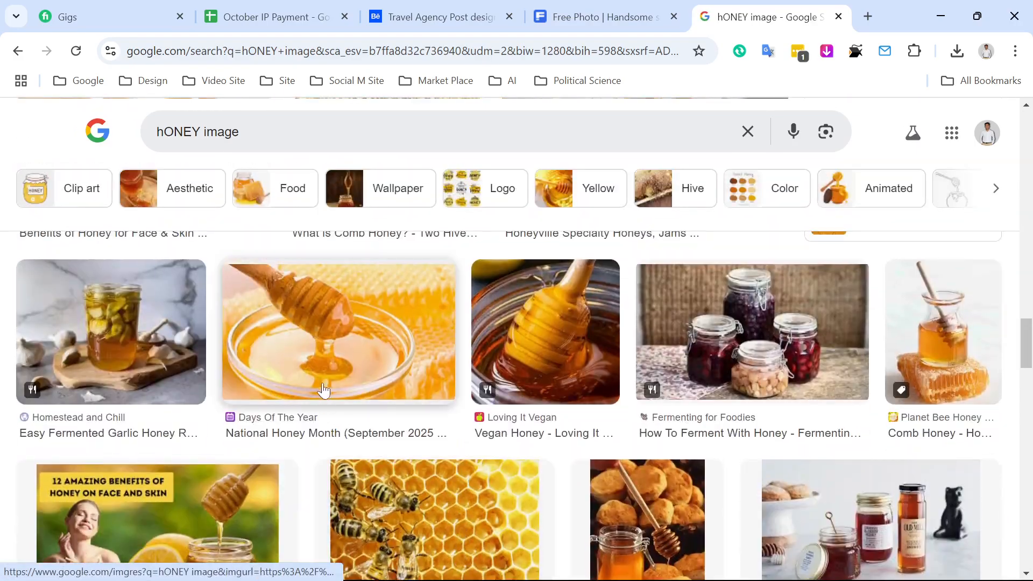
left_click(345, 328)
- Examine the related pictures and the further honey image results for an alternative texture for the text
scroll(793, 484, "down", 10)
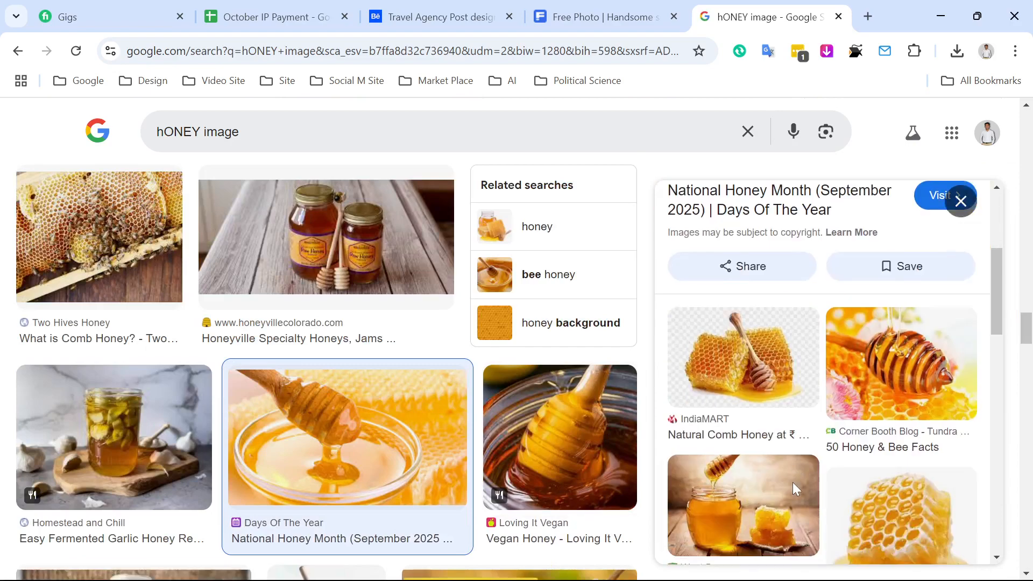
scroll(794, 490, "down", 3)
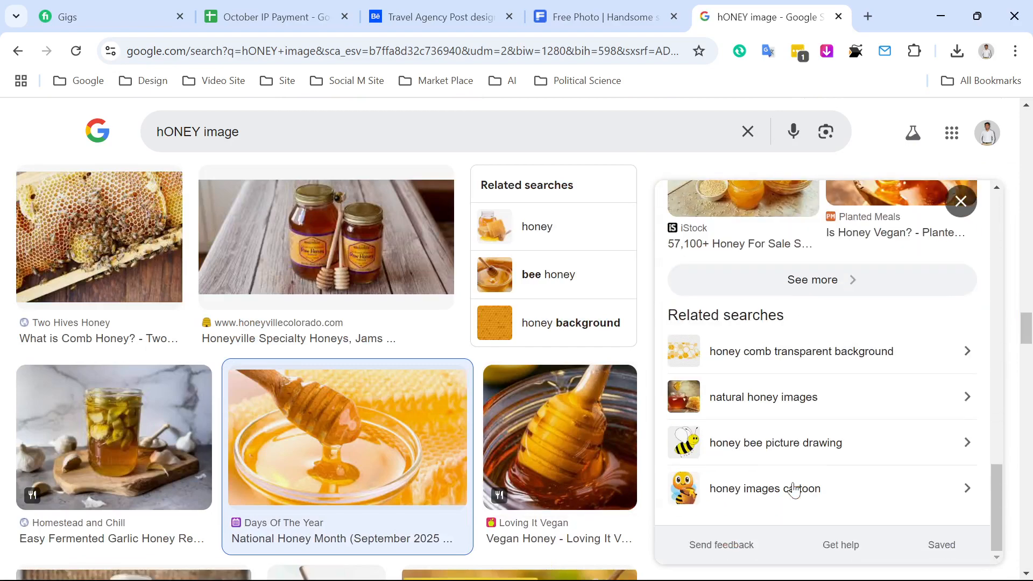
scroll(376, 451, "down", 15)
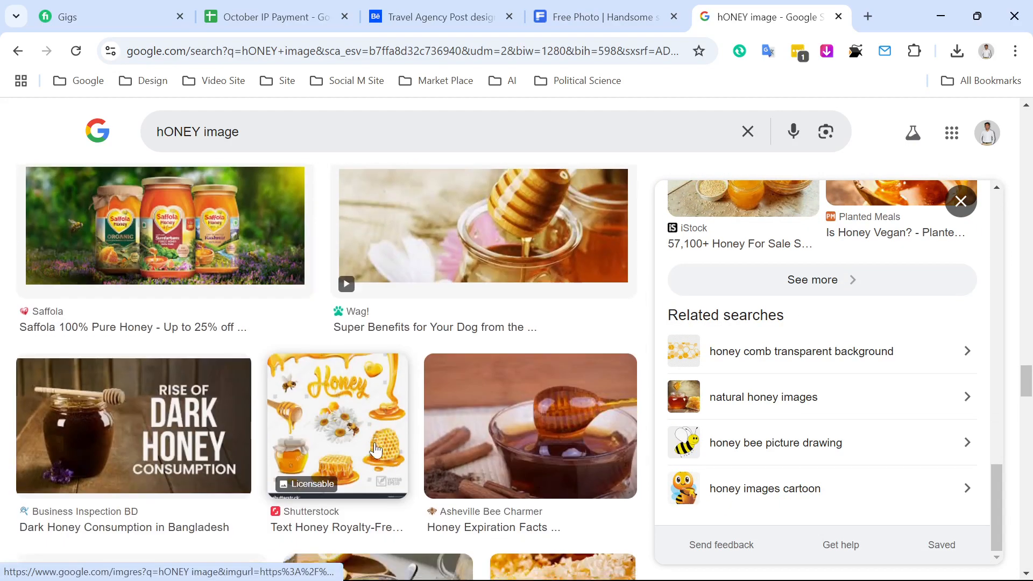
scroll(376, 451, "down", 15)
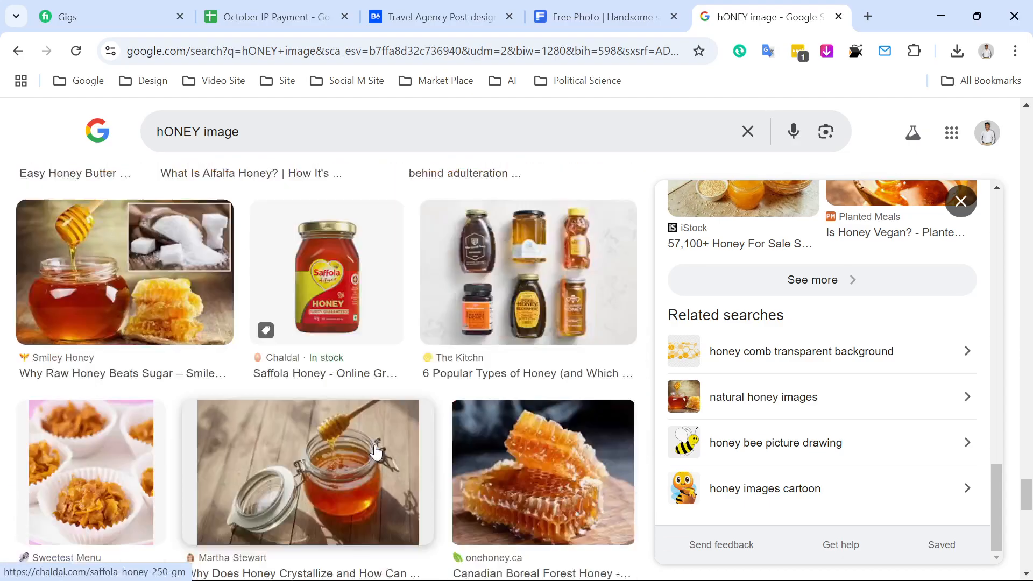
scroll(375, 451, "down", 10)
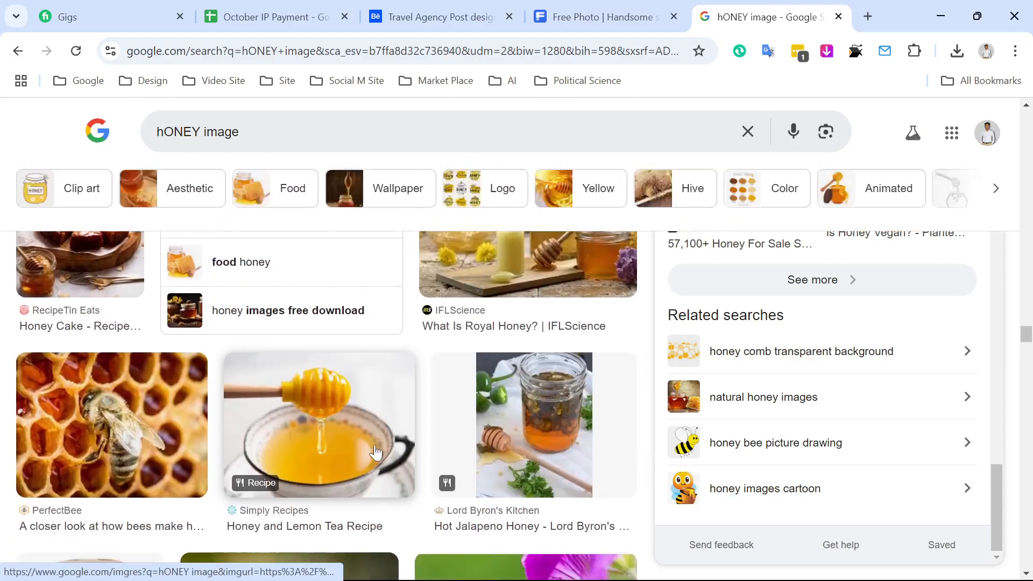
scroll(376, 451, "down", 15)
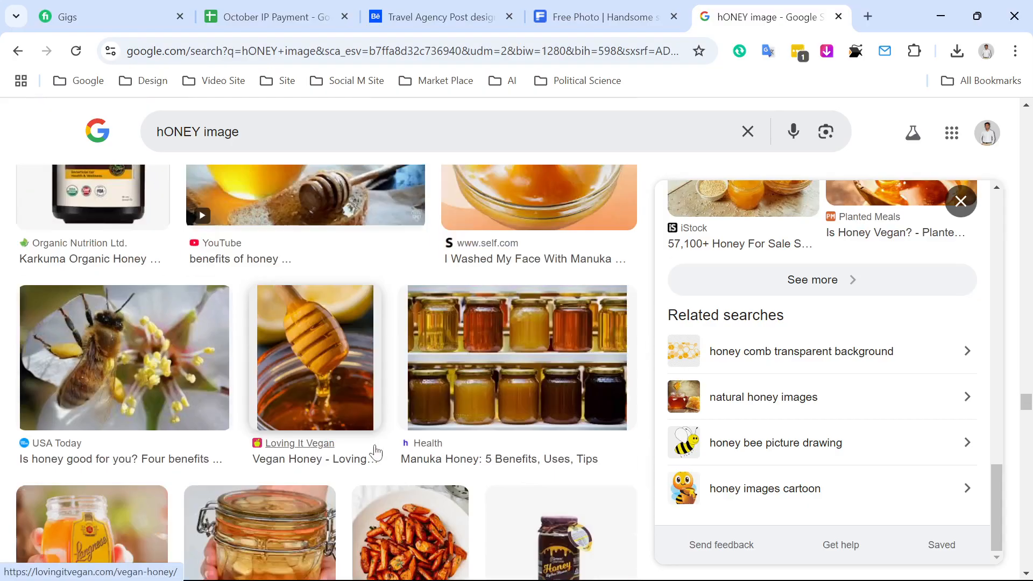
scroll(376, 450, "down", 15)
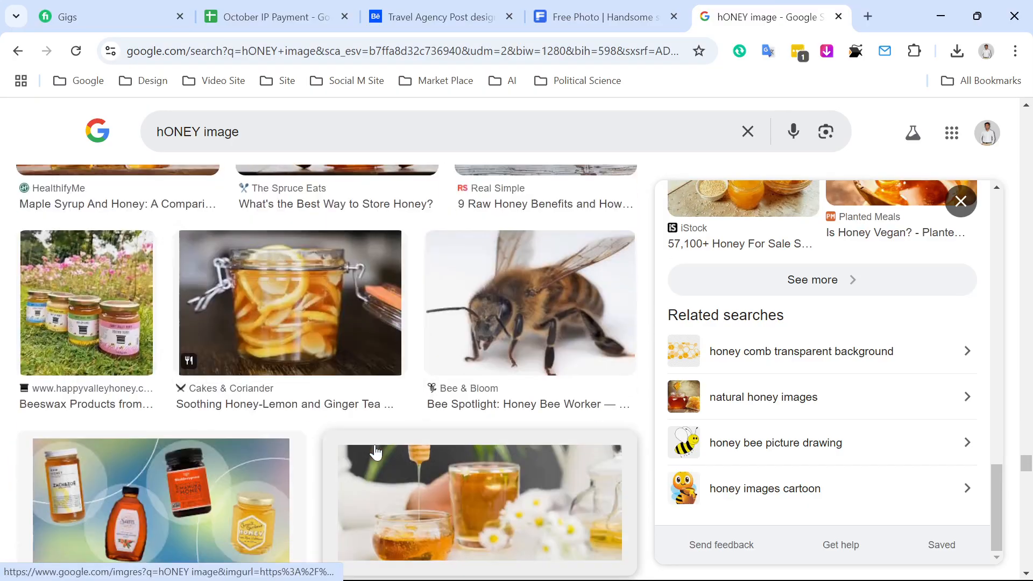
scroll(376, 451, "down", 15)
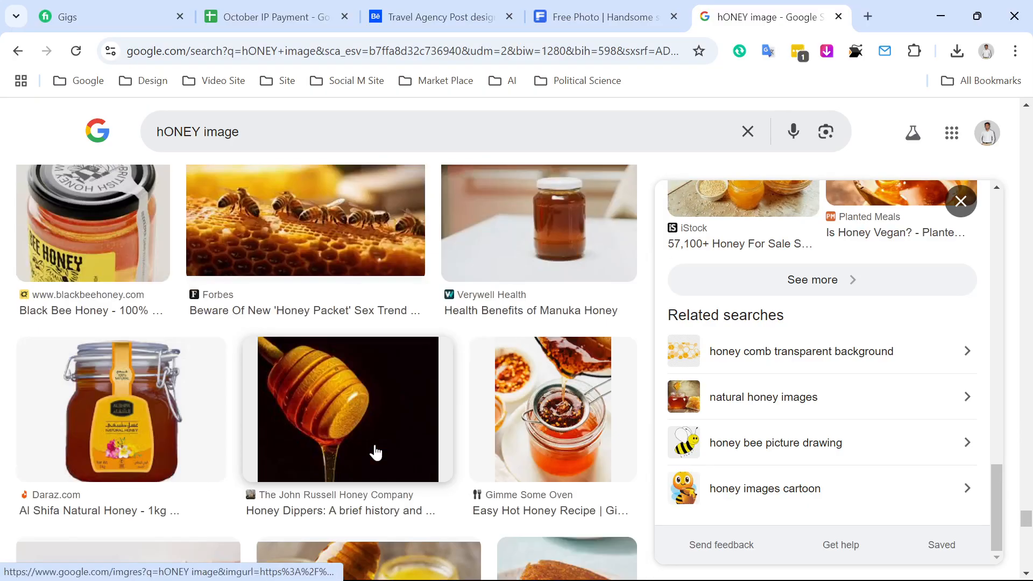
scroll(376, 451, "up", 5)
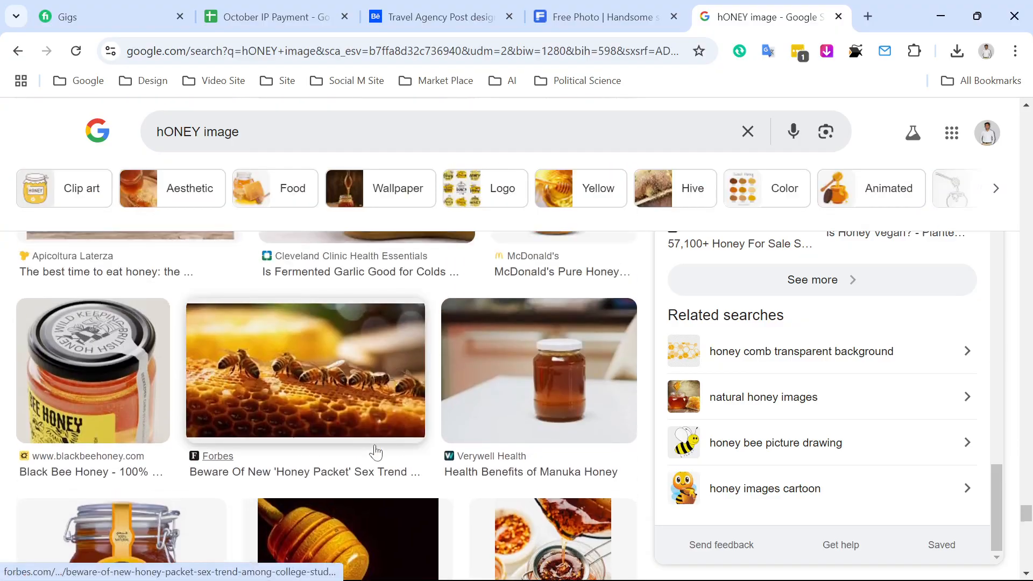
- Copy the previewed National Honey Month picture, switch to Illustrator and paste it into the document
scroll(807, 446, "up", 15)
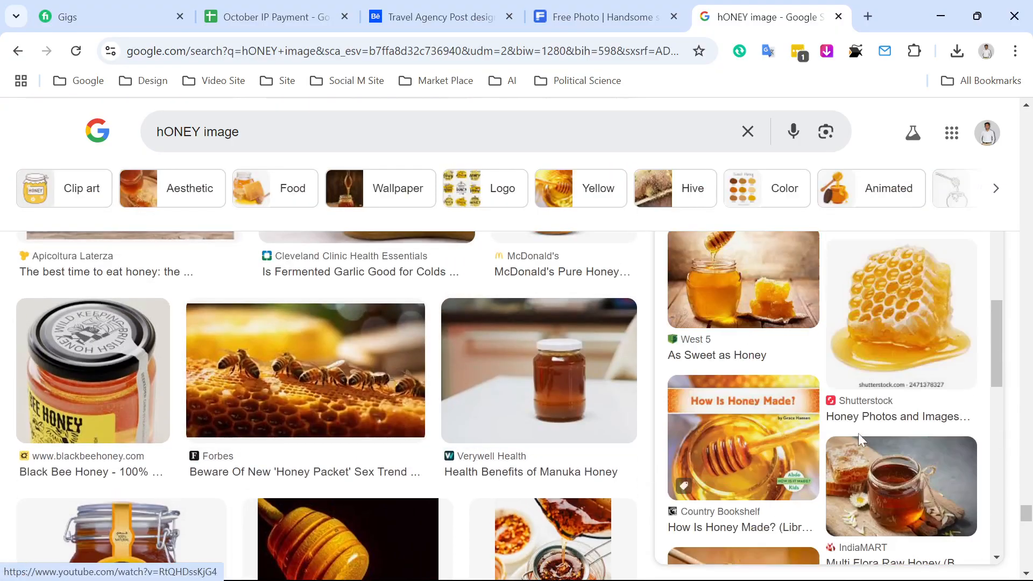
right_click(877, 322)
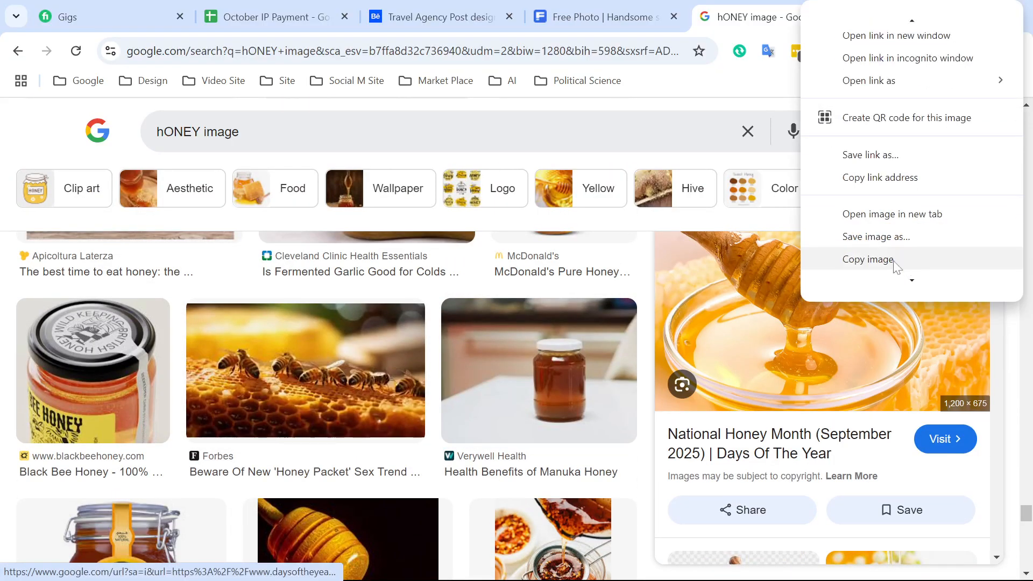
left_click(869, 259)
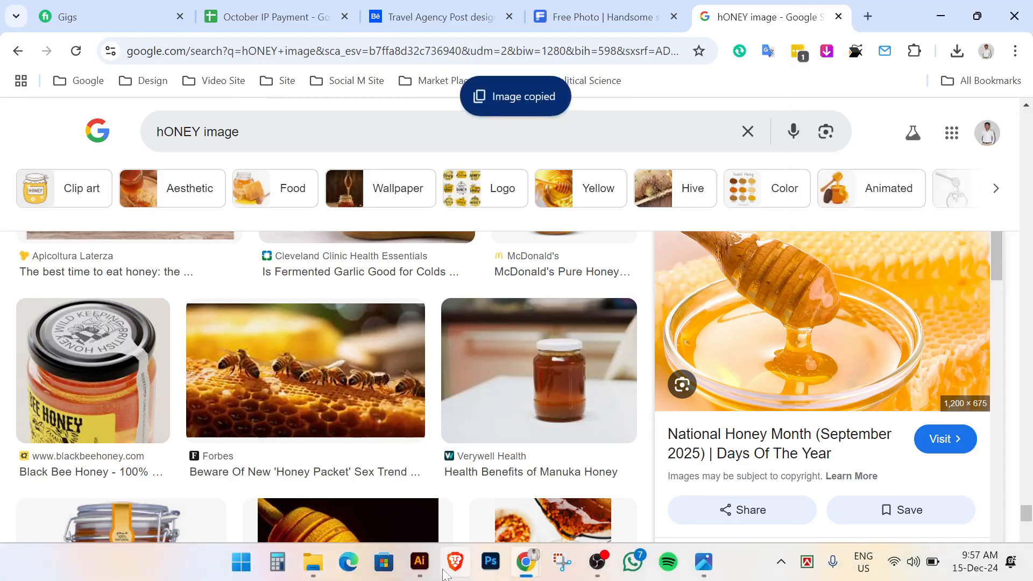
left_click(419, 562)
key("ctrl+minus")
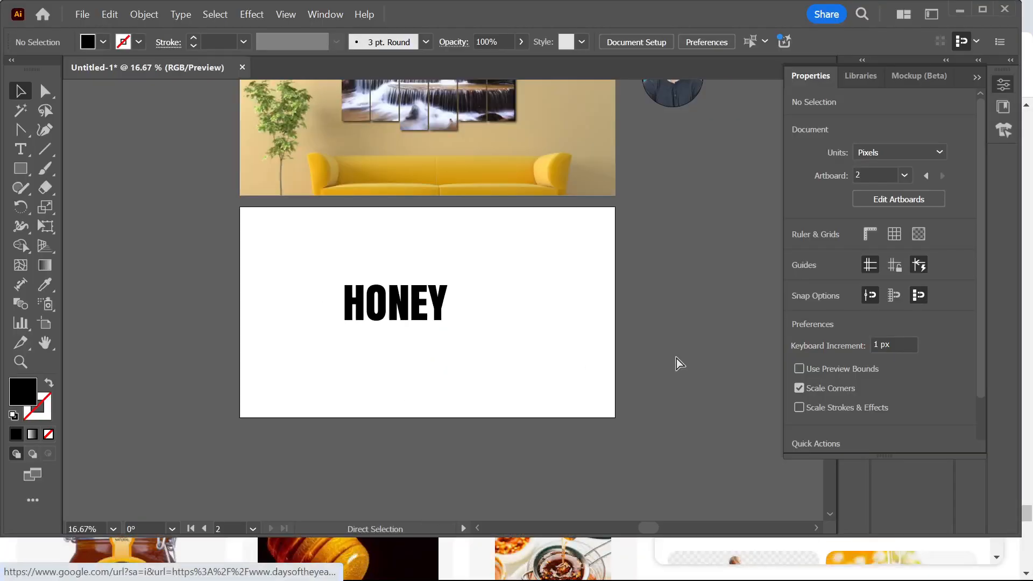
key("ctrl+v")
- Scale the pasted honey picture proportionally to about 619 px wide and position it behind the HONEY text so it covers all the letters
left_click_drag(544, 319, 492, 334)
key("ctrl+plus")
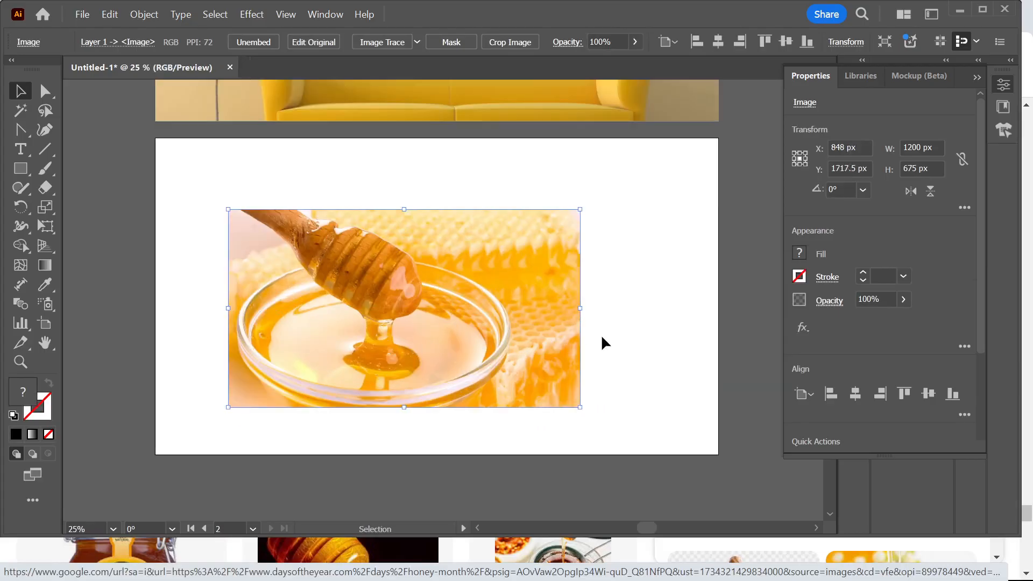
left_click_drag(581, 311, 424, 308)
key("ctrl+shift+bracketleft")
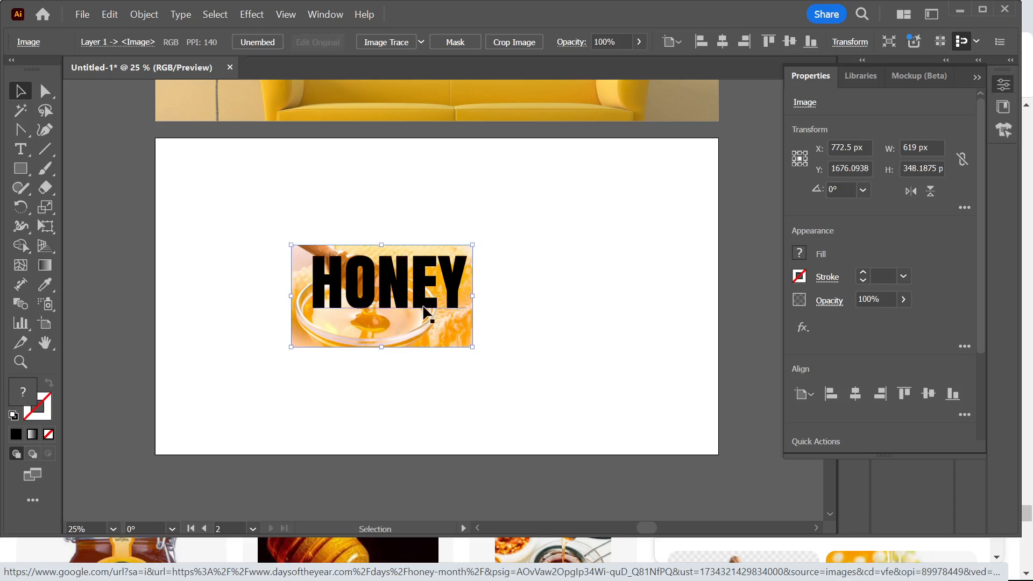
key("ctrl+plus")
key("ctrl+plus")
key("ctrl+plus")
left_click_drag(420, 361, 426, 346)
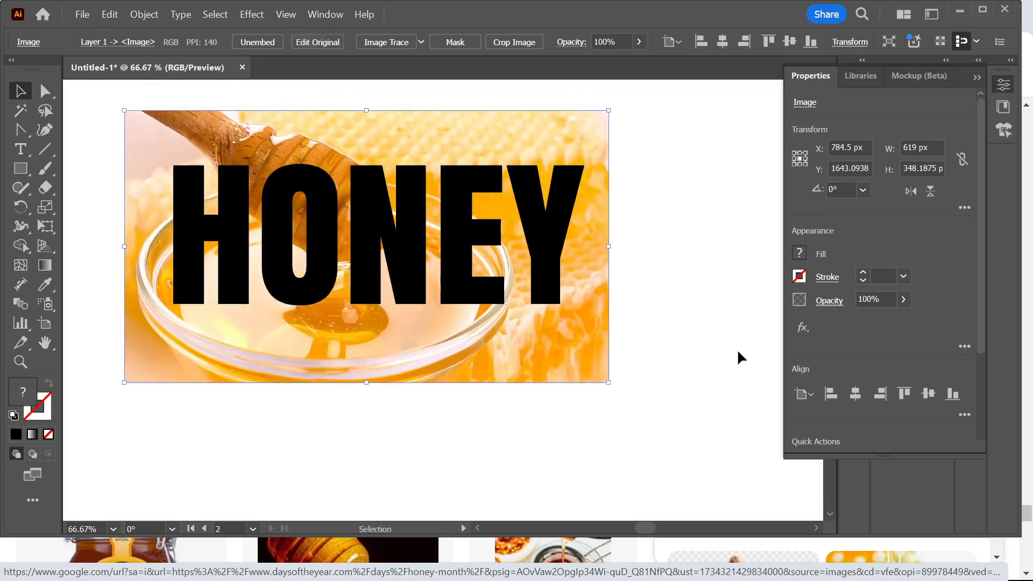
left_click(738, 357)
- Duplicate the HONEY text together with its honey picture to the right on the same artboard
scroll(266, 325, "down", 2)
scroll(251, 244, "down", 1)
key("ctrl+a")
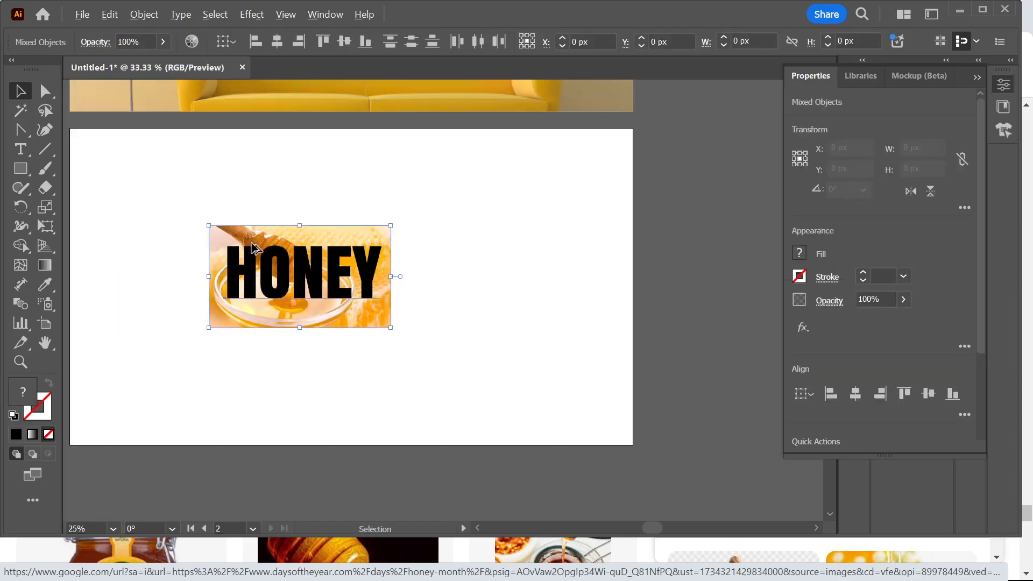
left_click_drag(347, 285, 574, 291)
left_click(295, 348)
- Make a clipping mask from the original HONEY text and the honey picture behind it
scroll(294, 354, "up", 1)
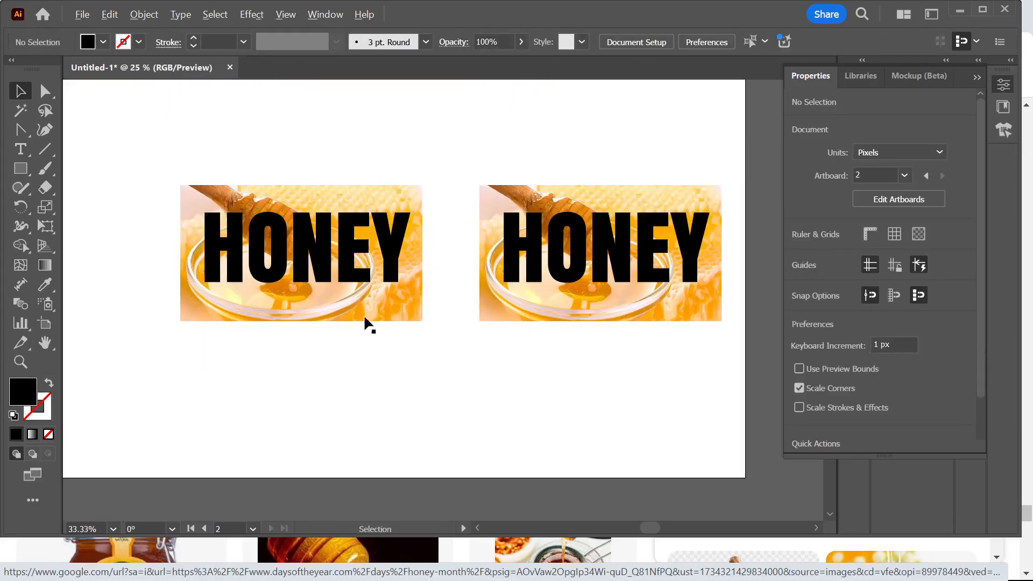
scroll(364, 314, "up", 1)
left_click_drag(288, 216, 354, 333)
right_click(354, 327)
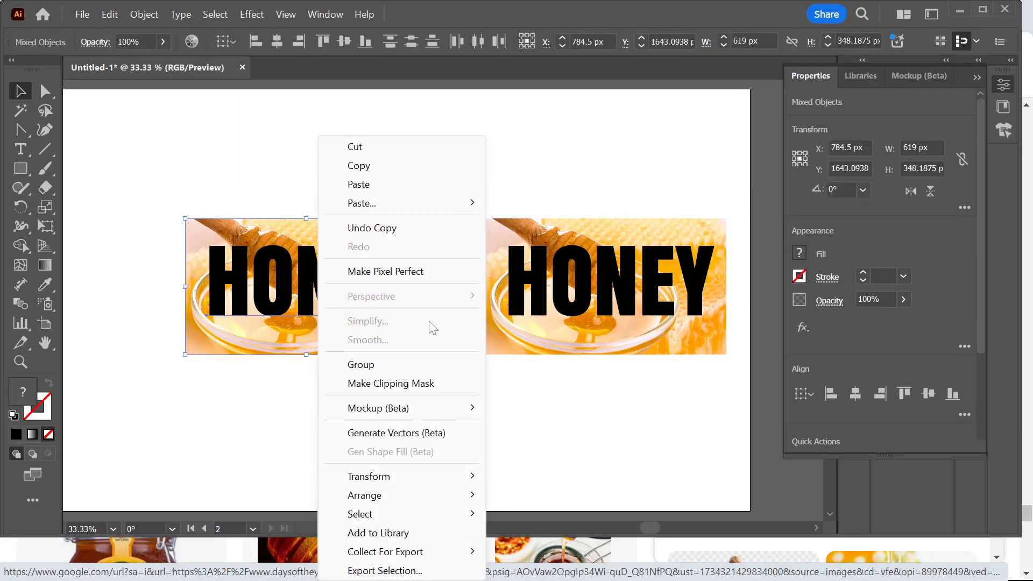
left_click(430, 386)
left_click(461, 438)
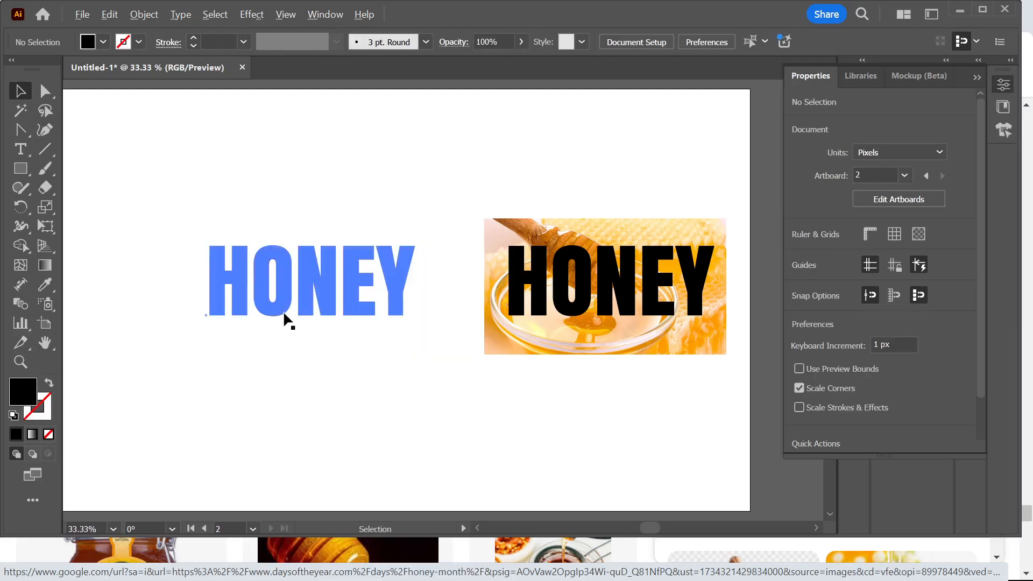
- Draw a black rectangle about 765 × 441 px around the masked HONEY text and send it to the back
scroll(284, 319, "up", 2)
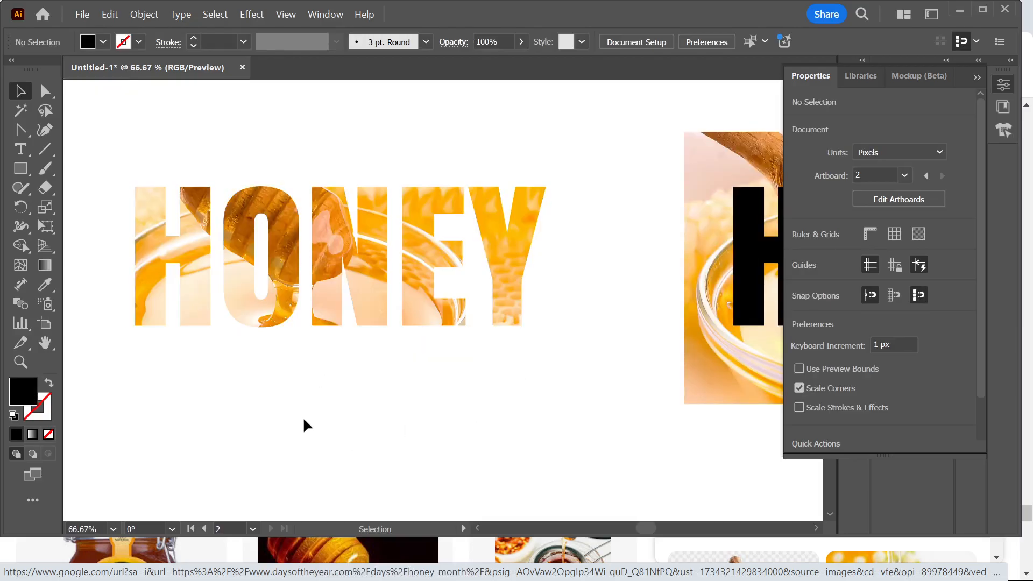
scroll(303, 417, "down", 3)
scroll(296, 427, "up", 2)
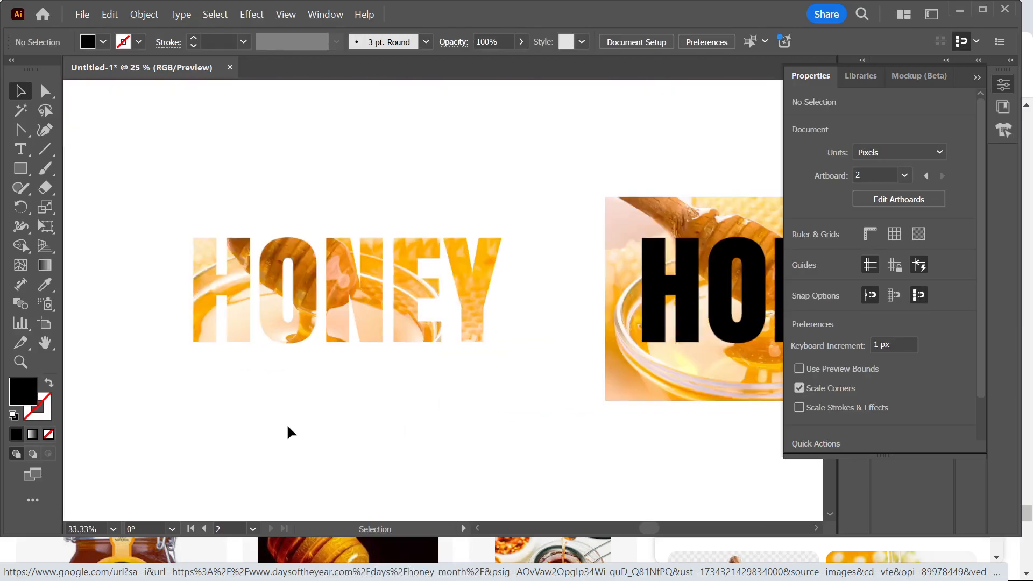
left_click(20, 168)
left_click_drag(126, 166, 576, 425)
key("ctrl+shift+bracketleft")
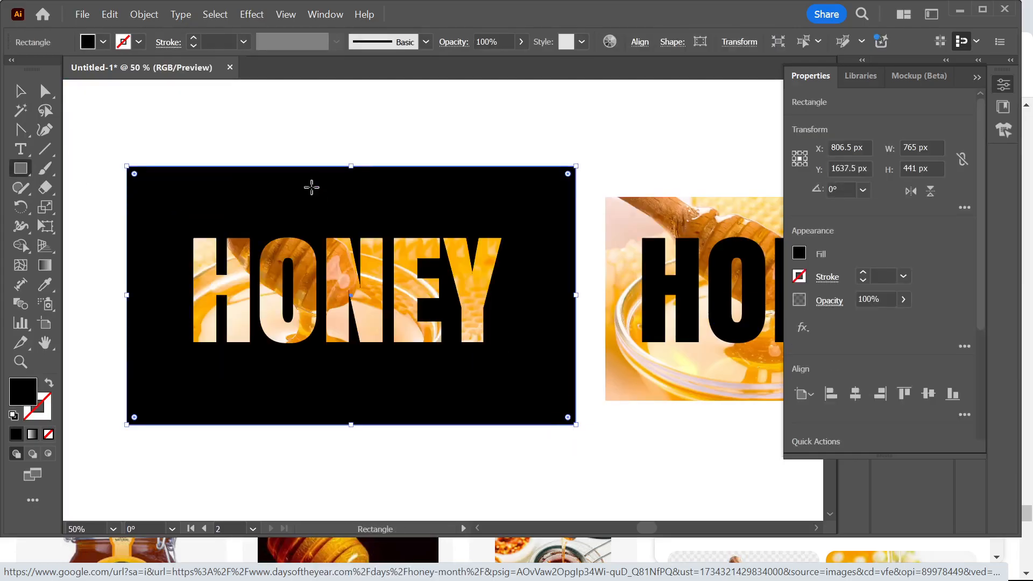
- Move the black rectangle slightly left so the masked HONEY text sits more centrally on it, and deselect it
left_click(21, 93)
left_click(107, 124)
mouse_move(387, 209)
left_mouse_down()
mouse_move(353, 207)
mouse_move(369, 207)
left_mouse_up()
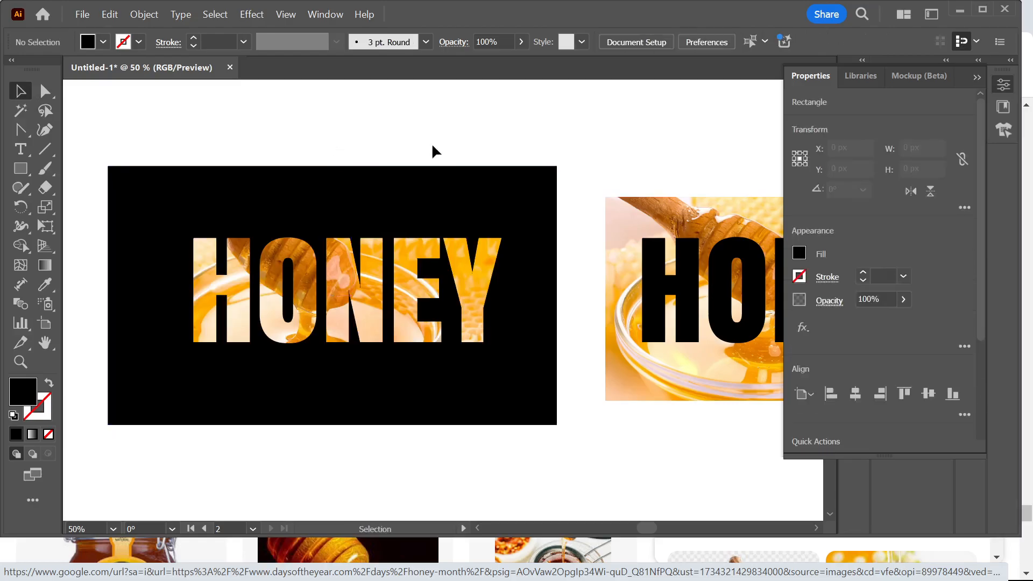
left_click(433, 152)
- Convert the duplicated HONEY text to outlines and deselect it
left_click_drag(485, 144, 345, 139)
scroll(345, 138, "down", 1)
scroll(430, 188, "right", 2)
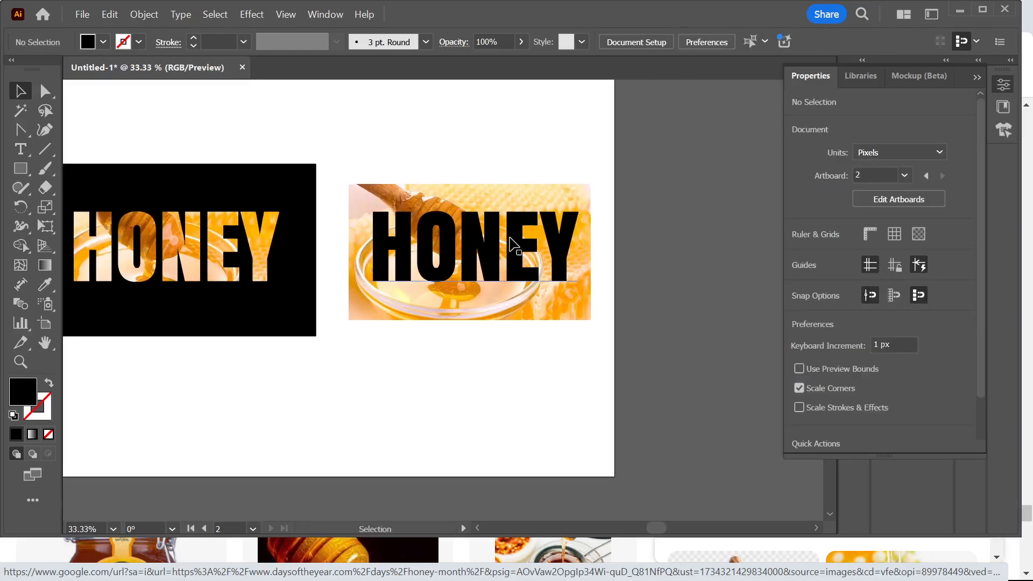
left_click(510, 239)
key("ctrl+shift+o")
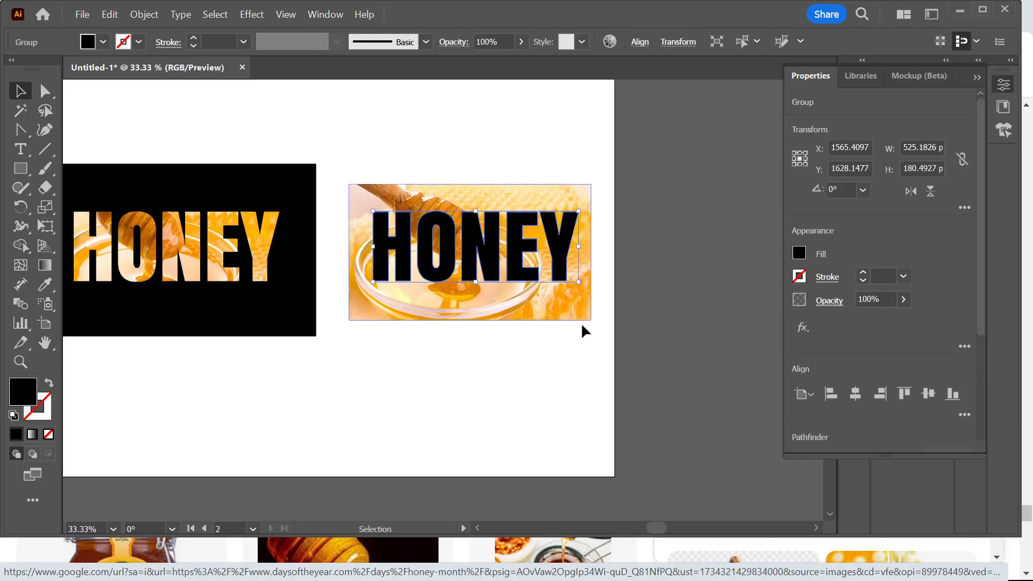
left_click(527, 361)
- Try to make a clipping mask from the outlined HONEY letters and the picture behind them, and undo it
scroll(535, 361, "up", 1)
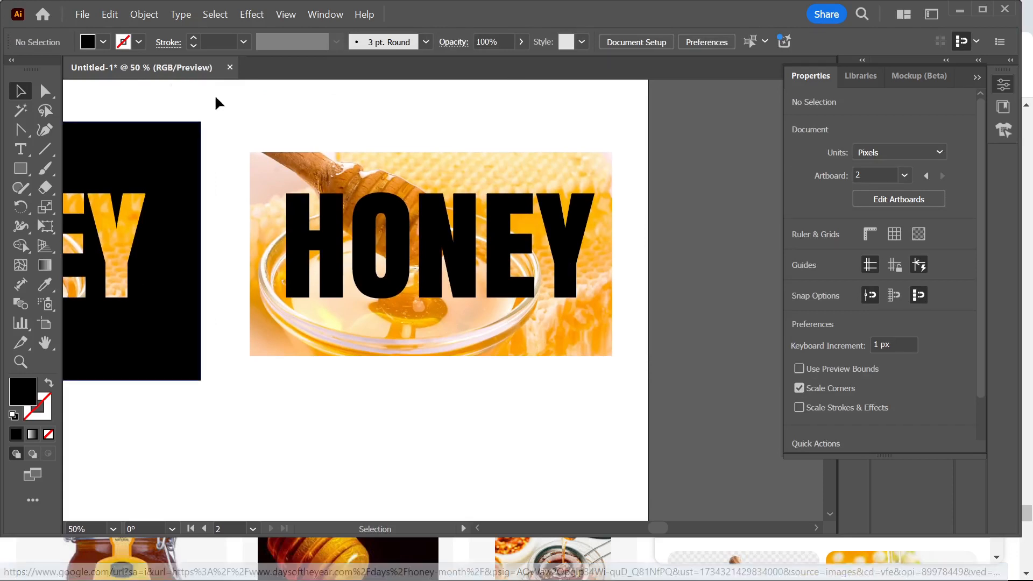
left_click_drag(315, 126, 468, 224)
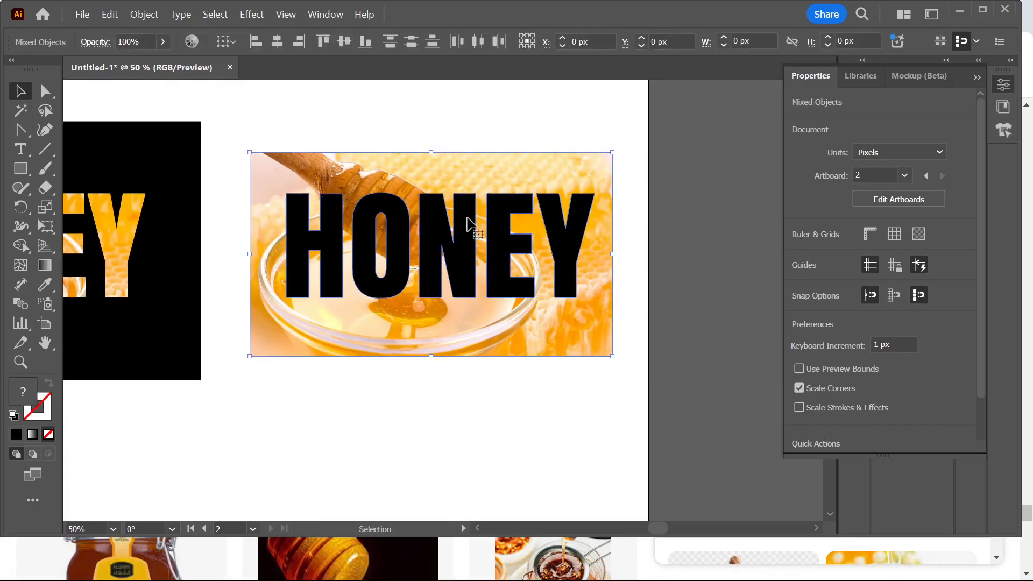
right_click(468, 224)
left_click(537, 383)
left_click(546, 407)
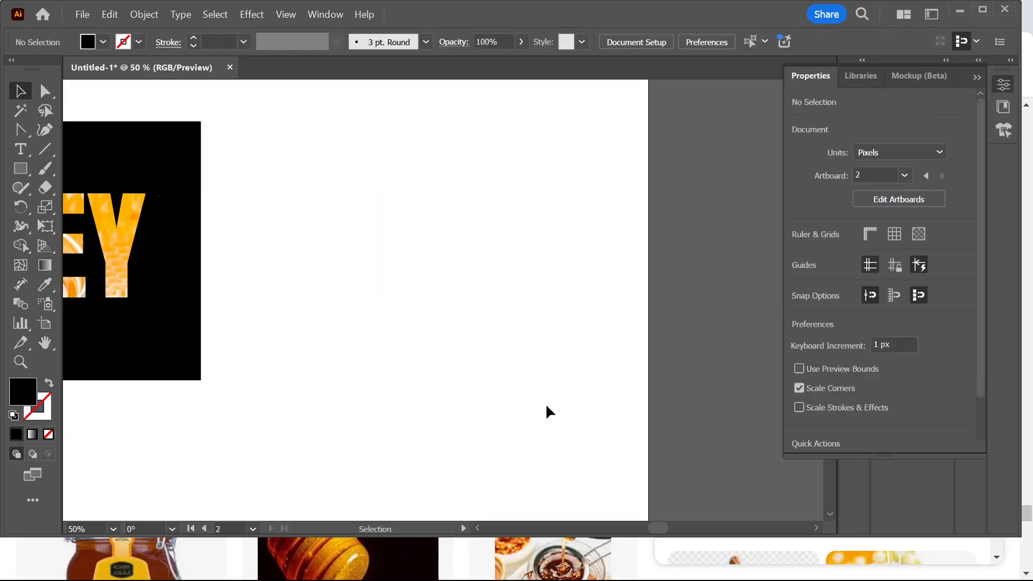
key("ctrl+z")
left_click(545, 412)
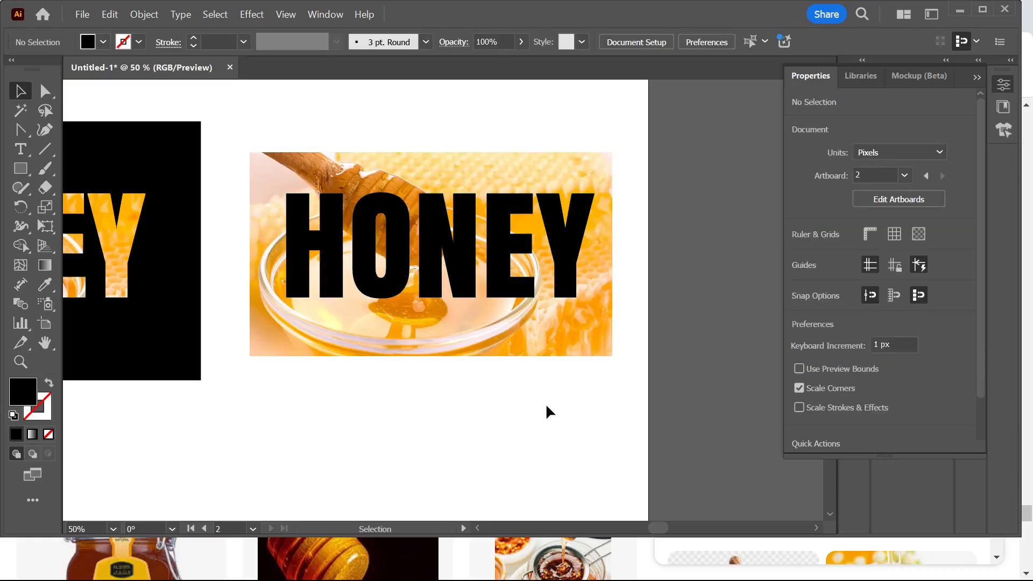
scroll(546, 412, "down", 1)
scroll(344, 387, "left", 3)
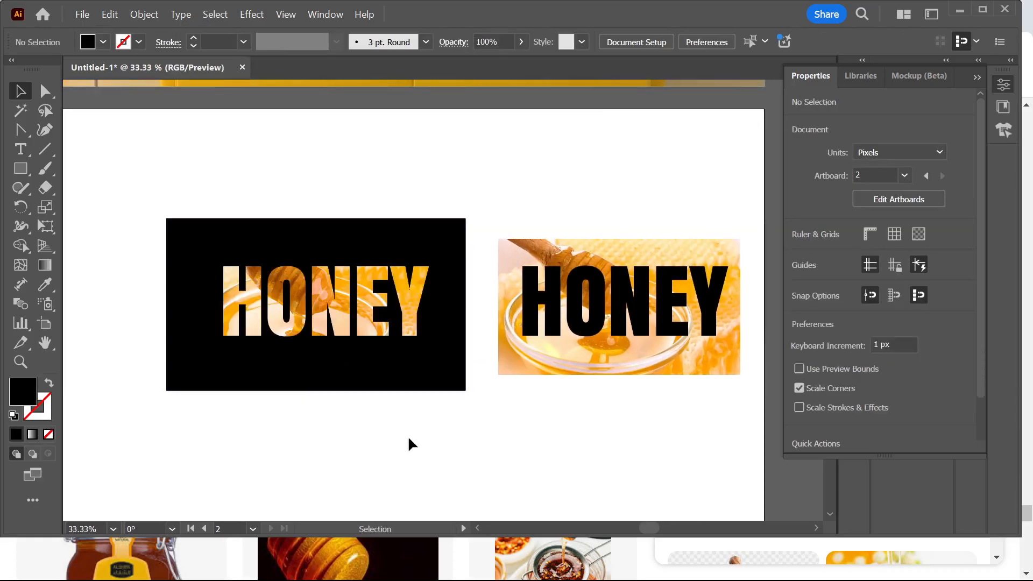
scroll(302, 290, "up", 2)
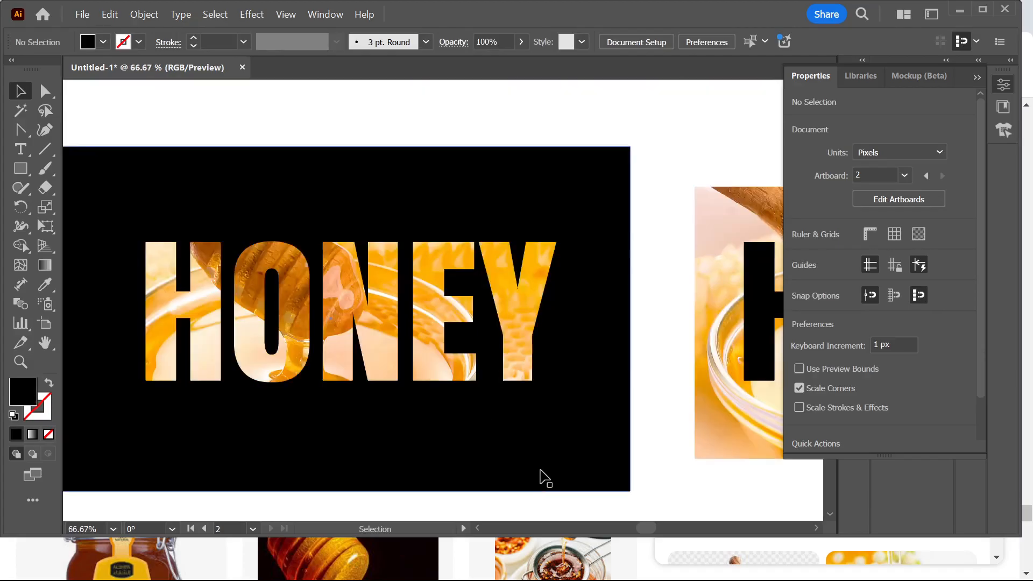
scroll(183, 298, "down", 2)
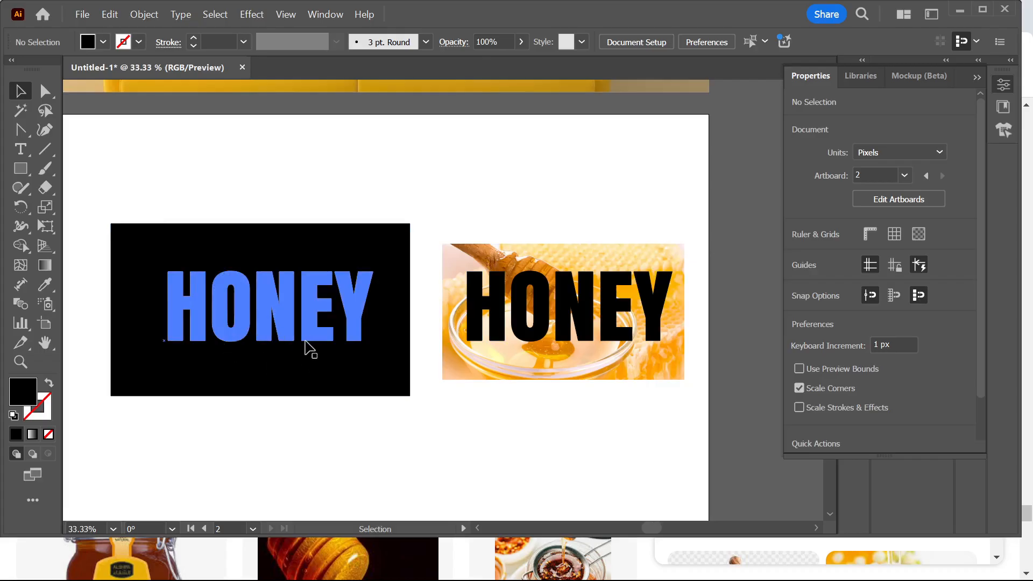
- Review the finished masking examples across both artboards: the HONEY text, the split waterfall wall panels and the circular portrait
scroll(305, 342, "down", 2)
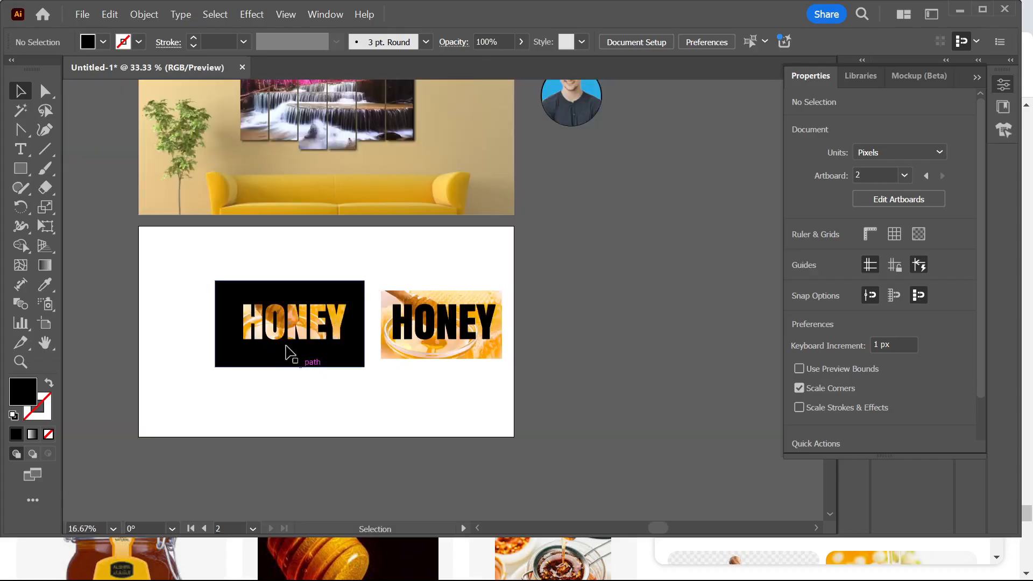
left_click_drag(335, 286, 349, 346)
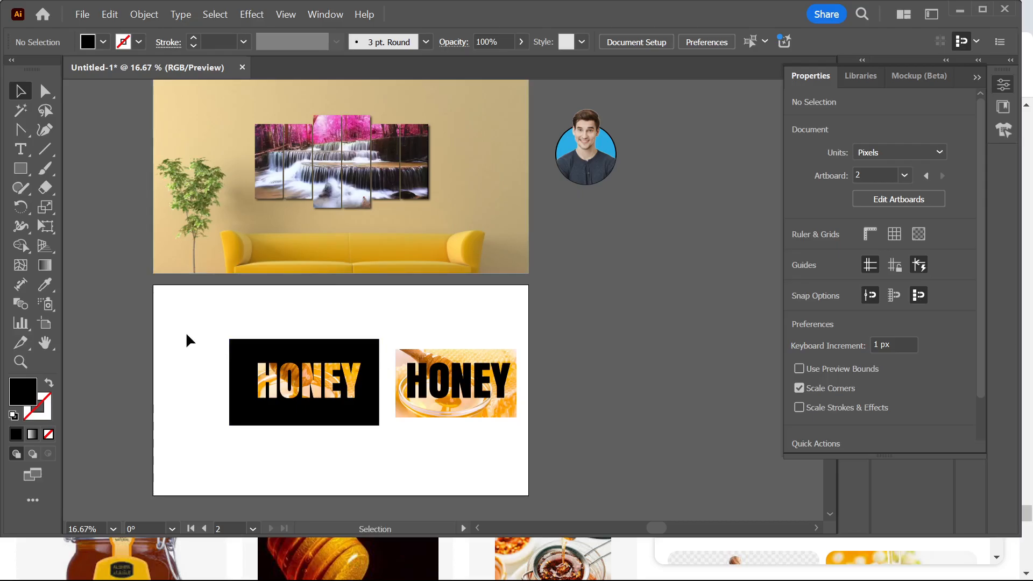
scroll(382, 295, "up", 1)
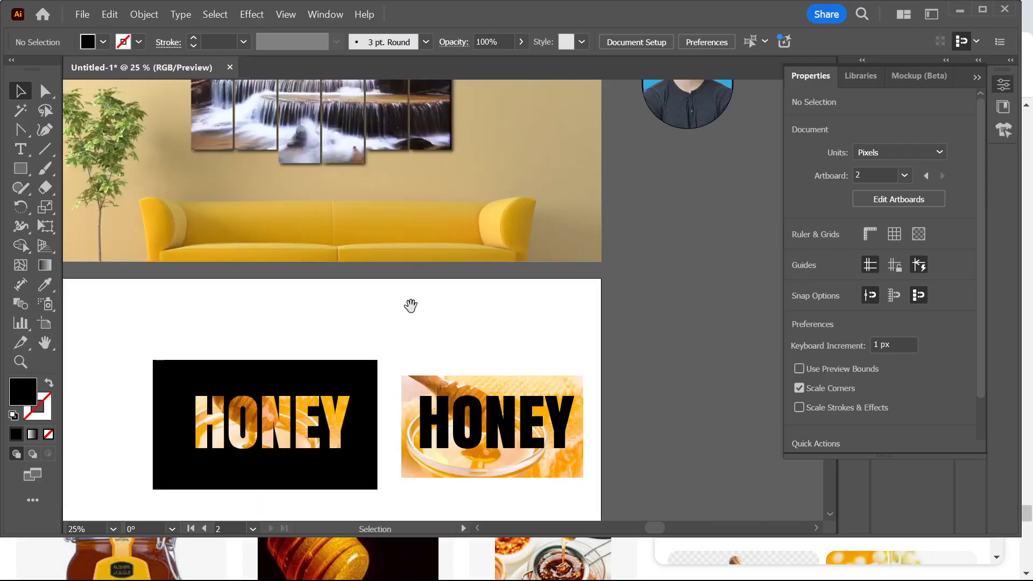
left_click_drag(408, 304, 398, 345)
scroll(403, 361, "down", 1)
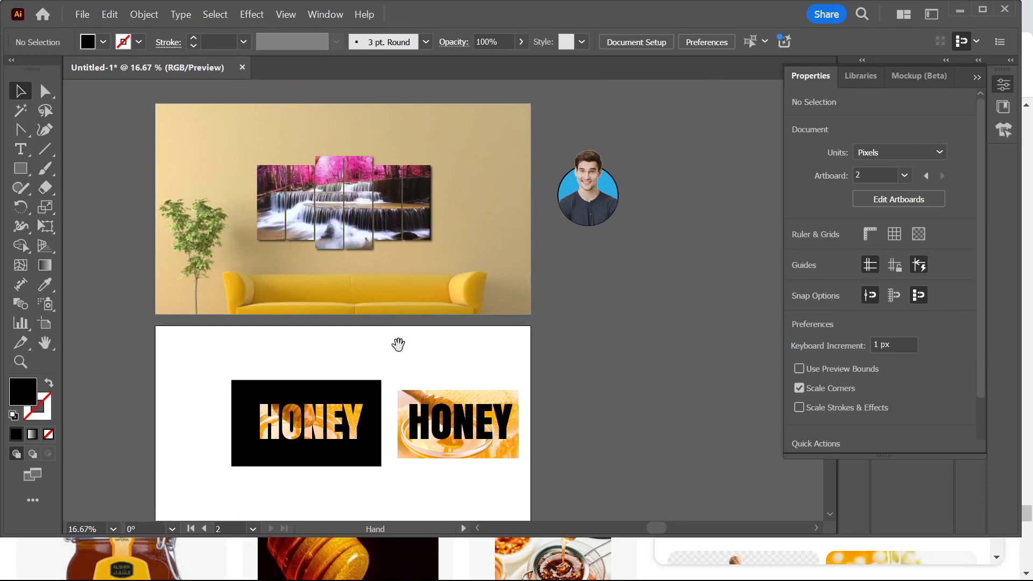
scroll(320, 193, "up", 2)
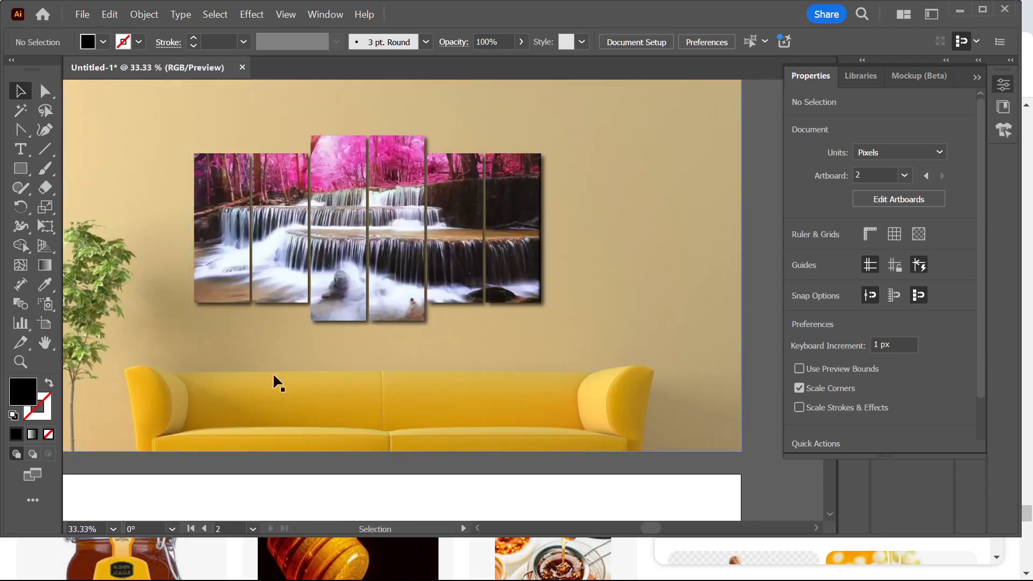
scroll(383, 437, "down", 1)
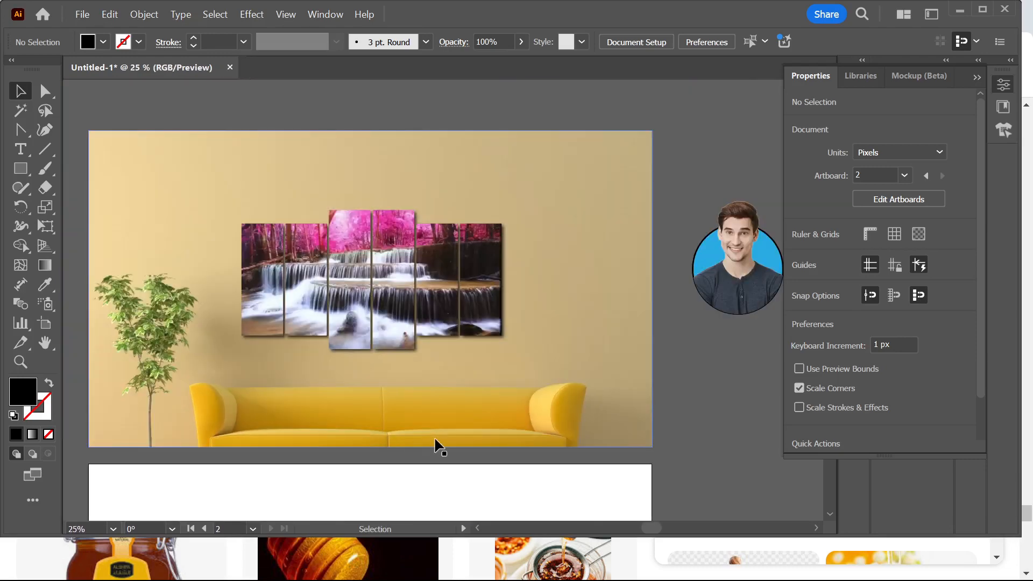
scroll(722, 371, "right", 5)
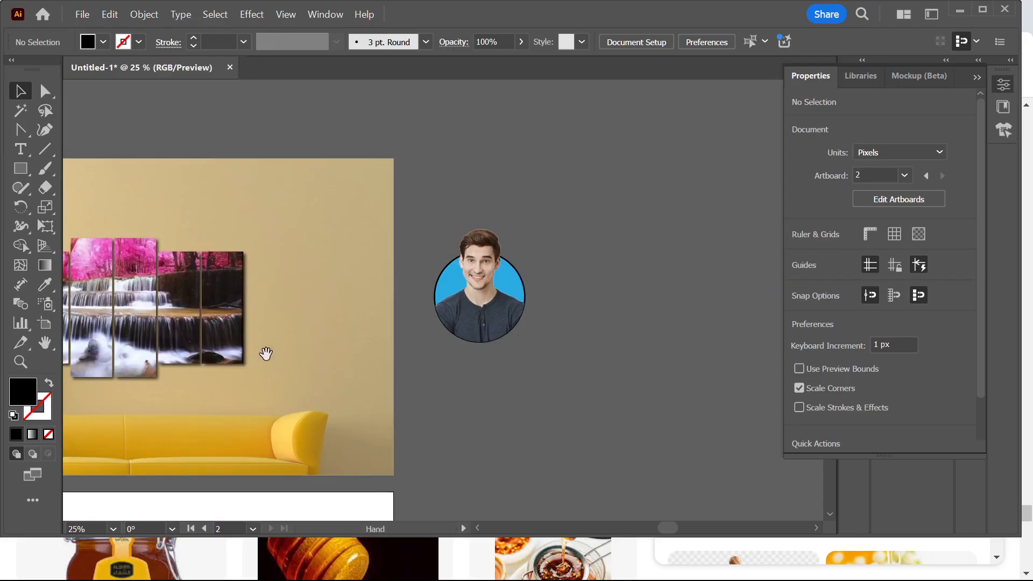
left_click_drag(265, 350, 535, 290)
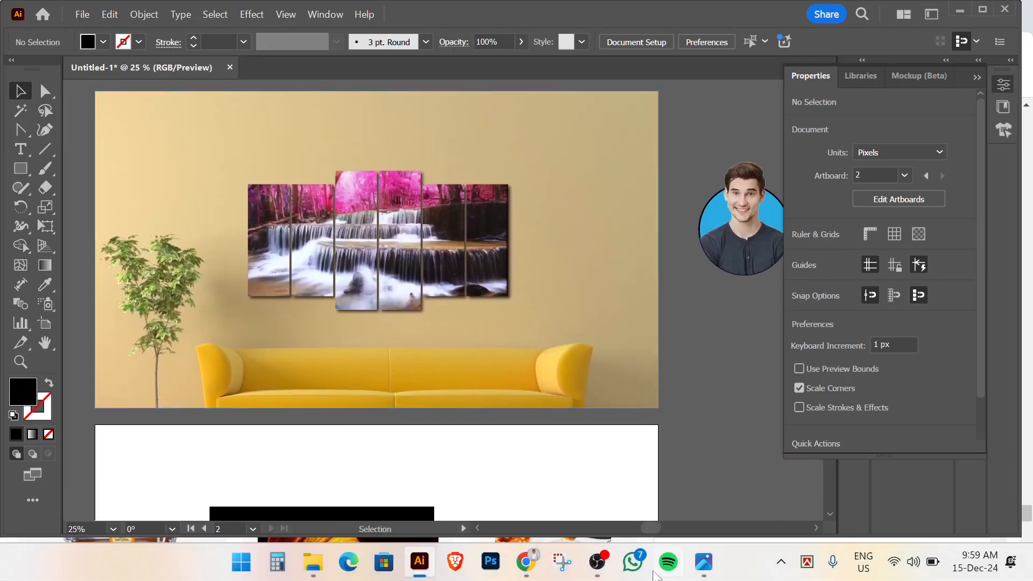